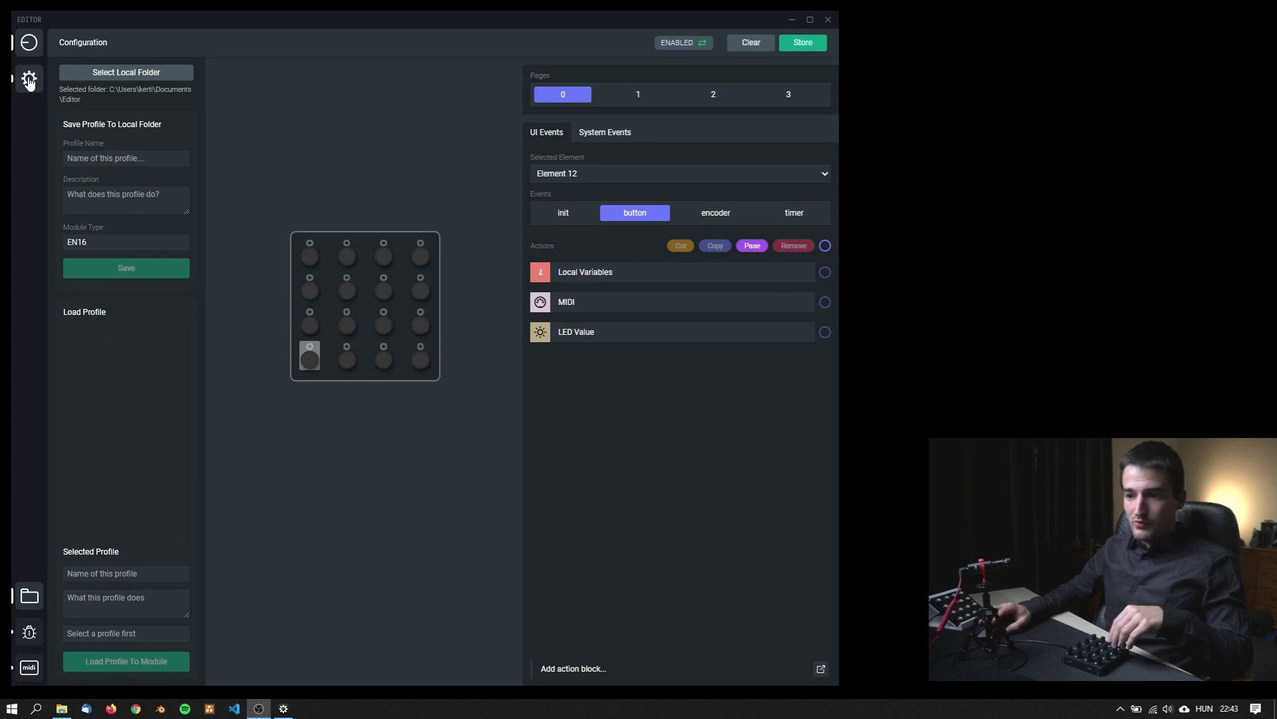
Inspect the Local Variables action in Element 12's button event
left_click(631, 220)
left_click(567, 276)
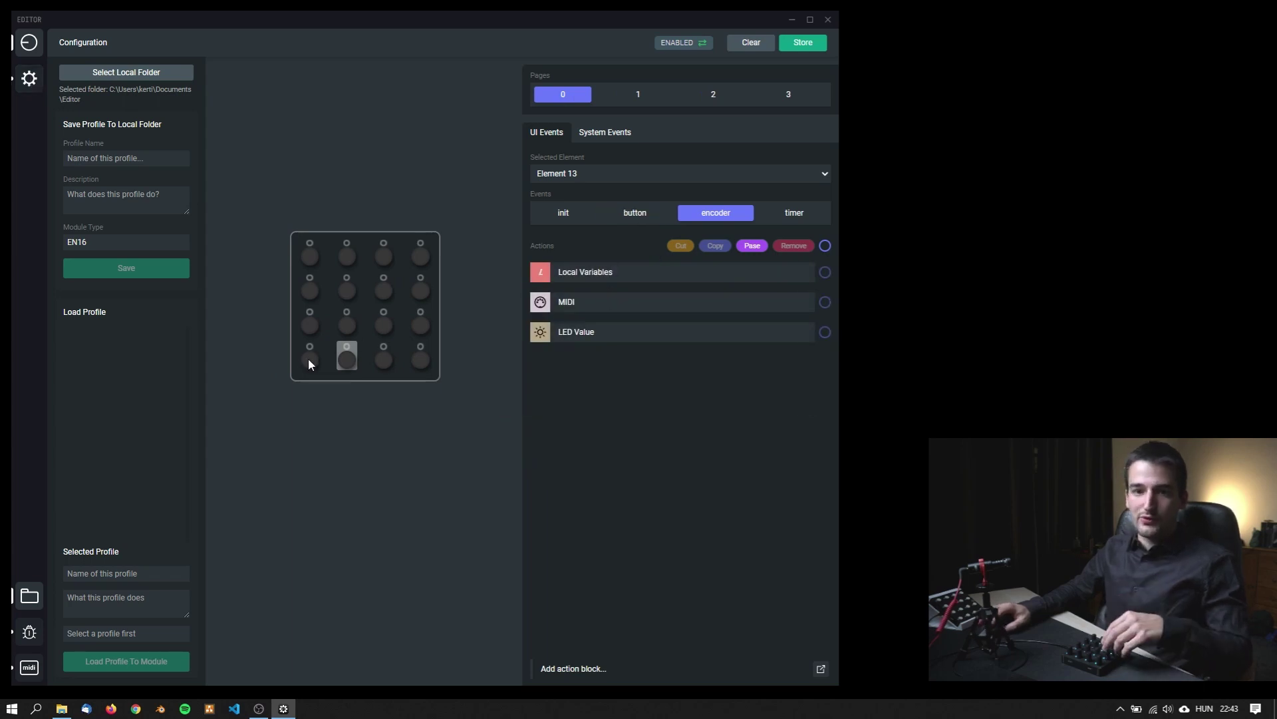
Turn Track Physical Grid interaction off and back on in the preferences, returning to the configuration
left_click(26, 85)
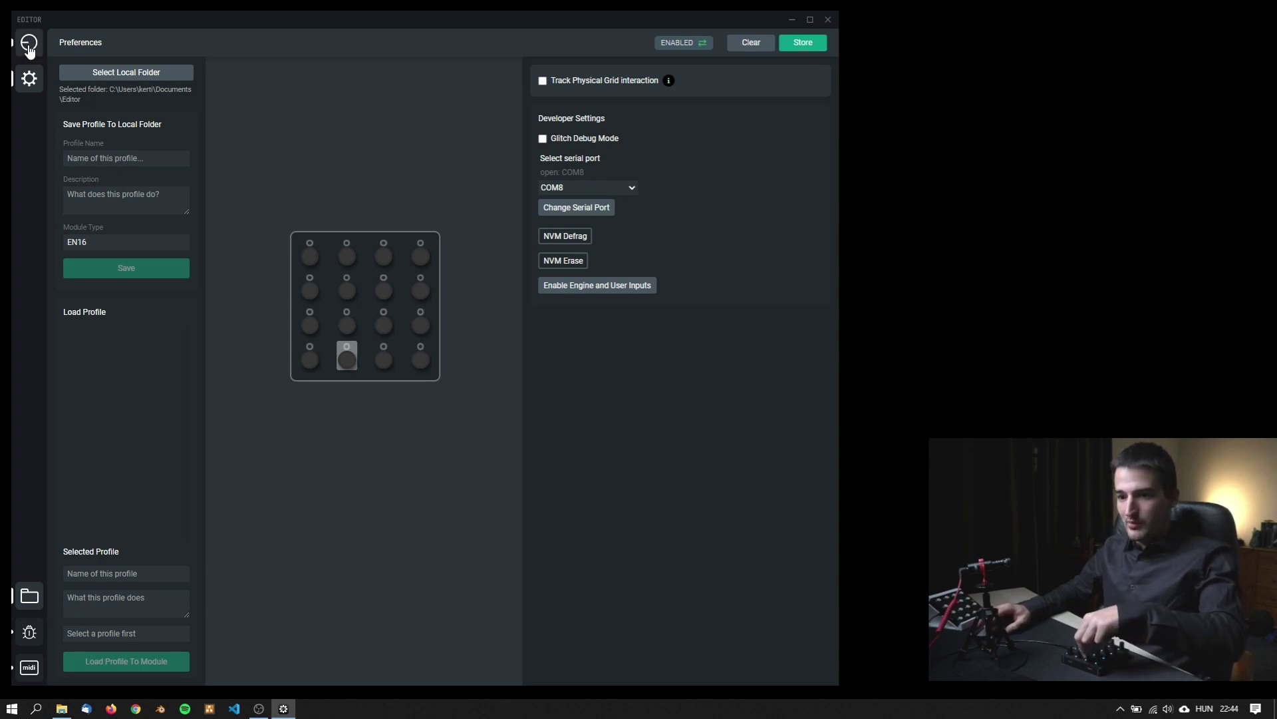
left_click(29, 42)
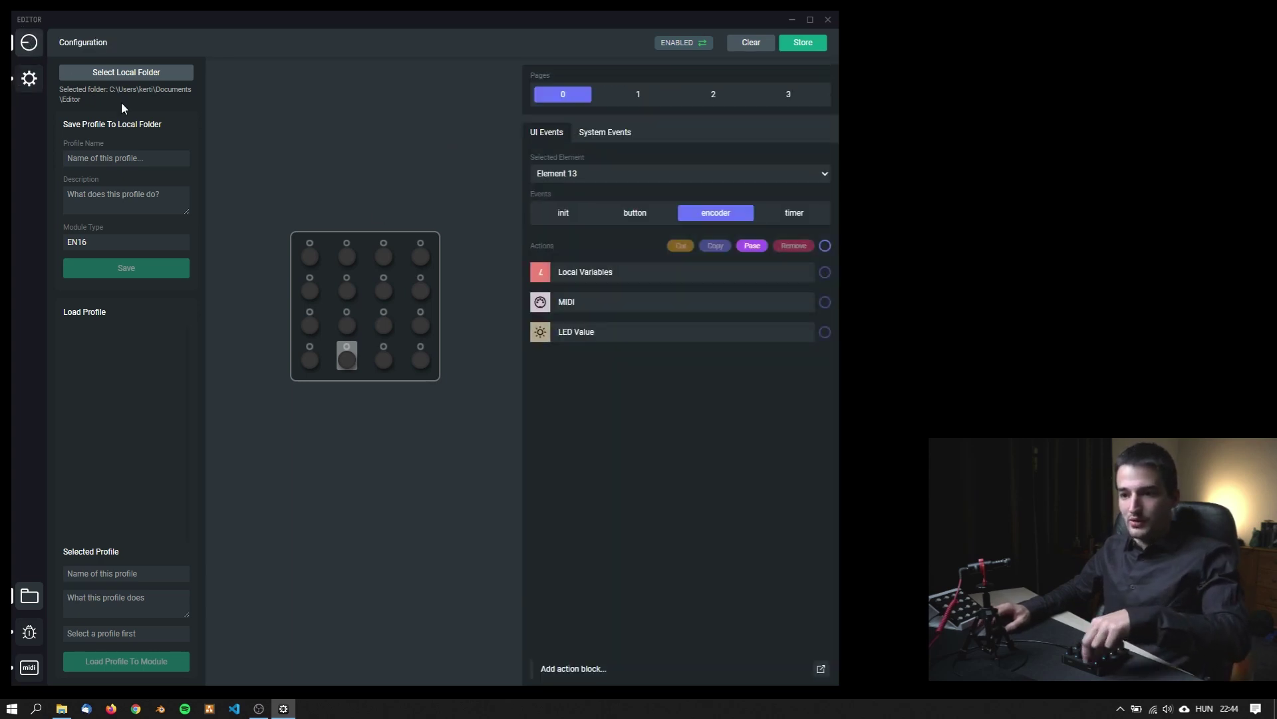
left_click(39, 85)
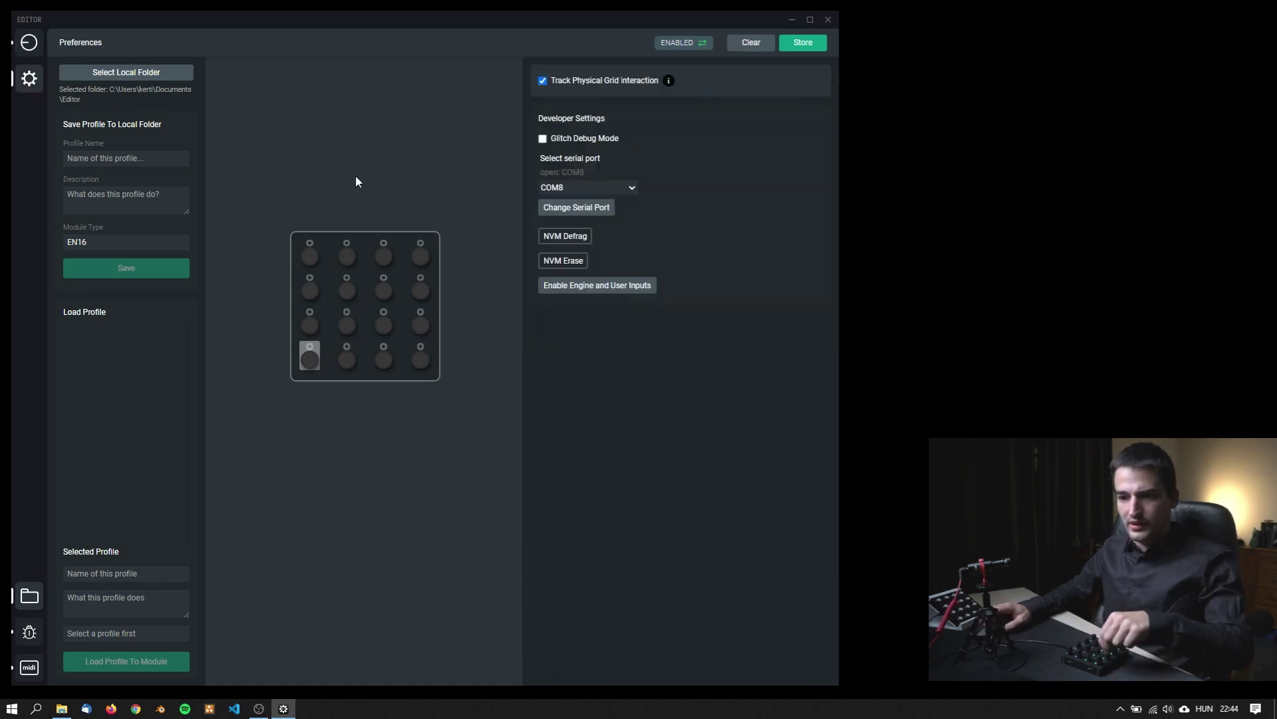
left_click(29, 42)
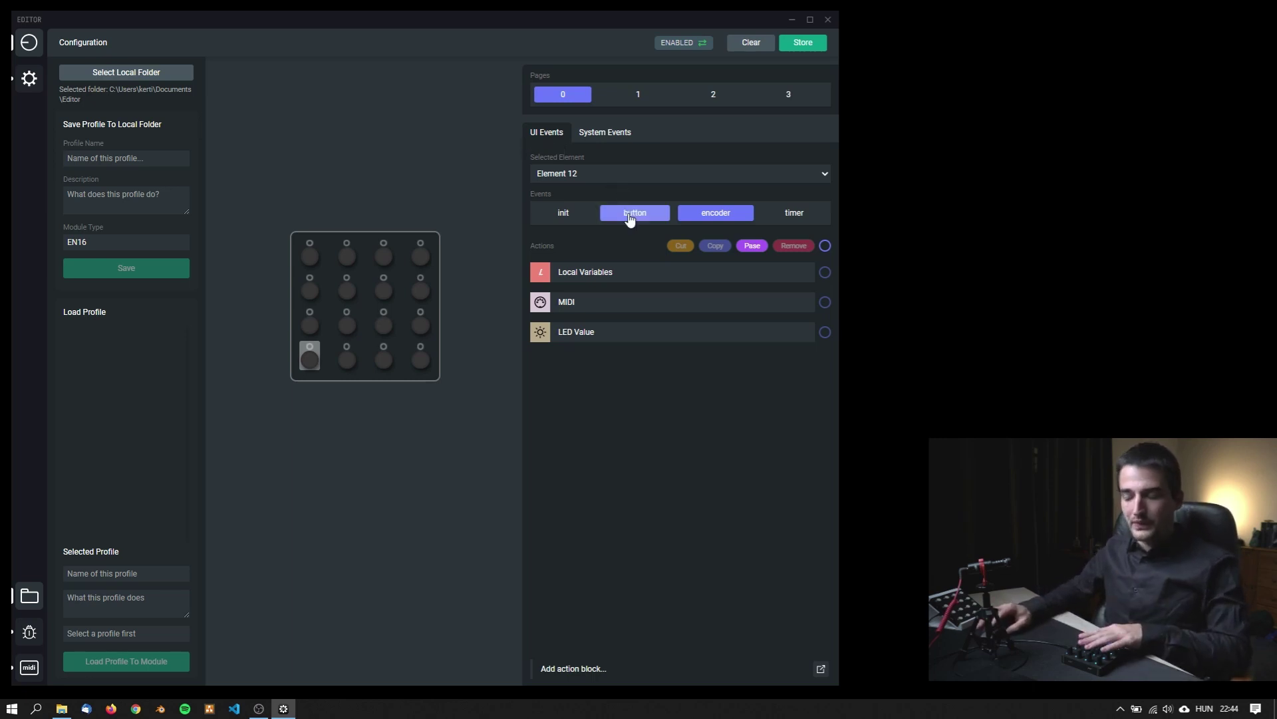
View the list of selectable elements, keeping Element 12 selected
left_click(584, 174)
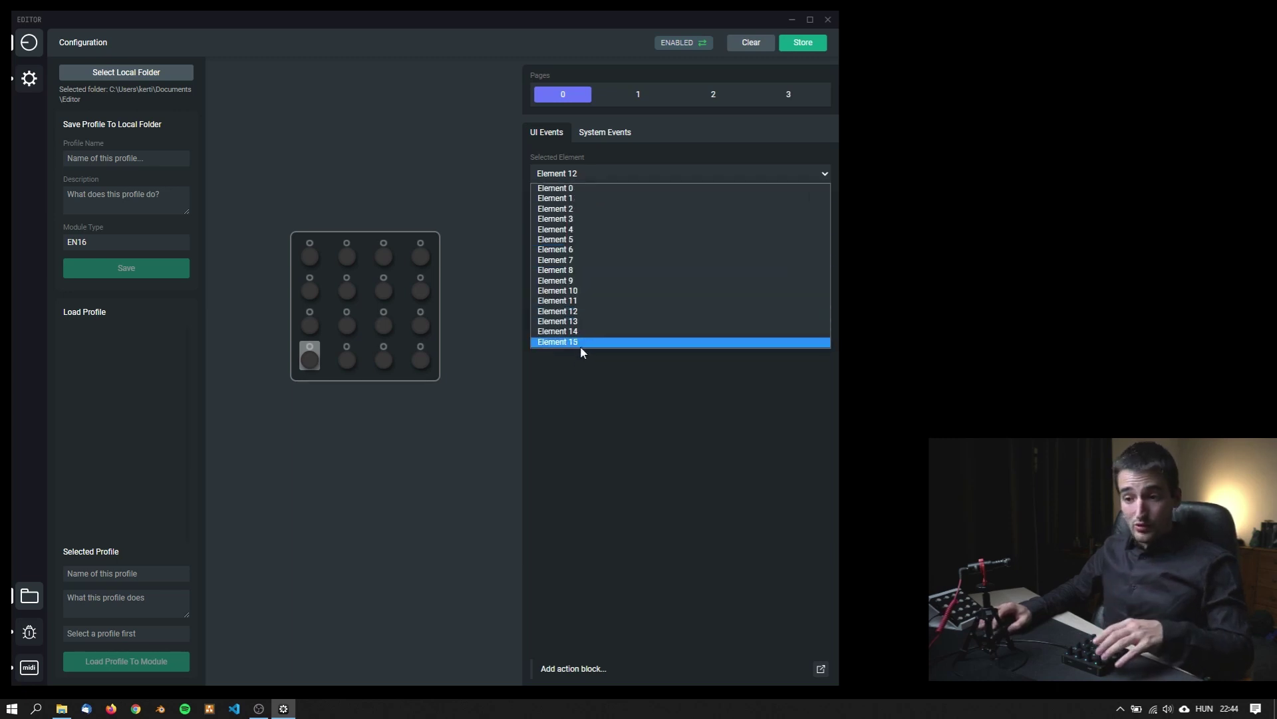
left_click(575, 373)
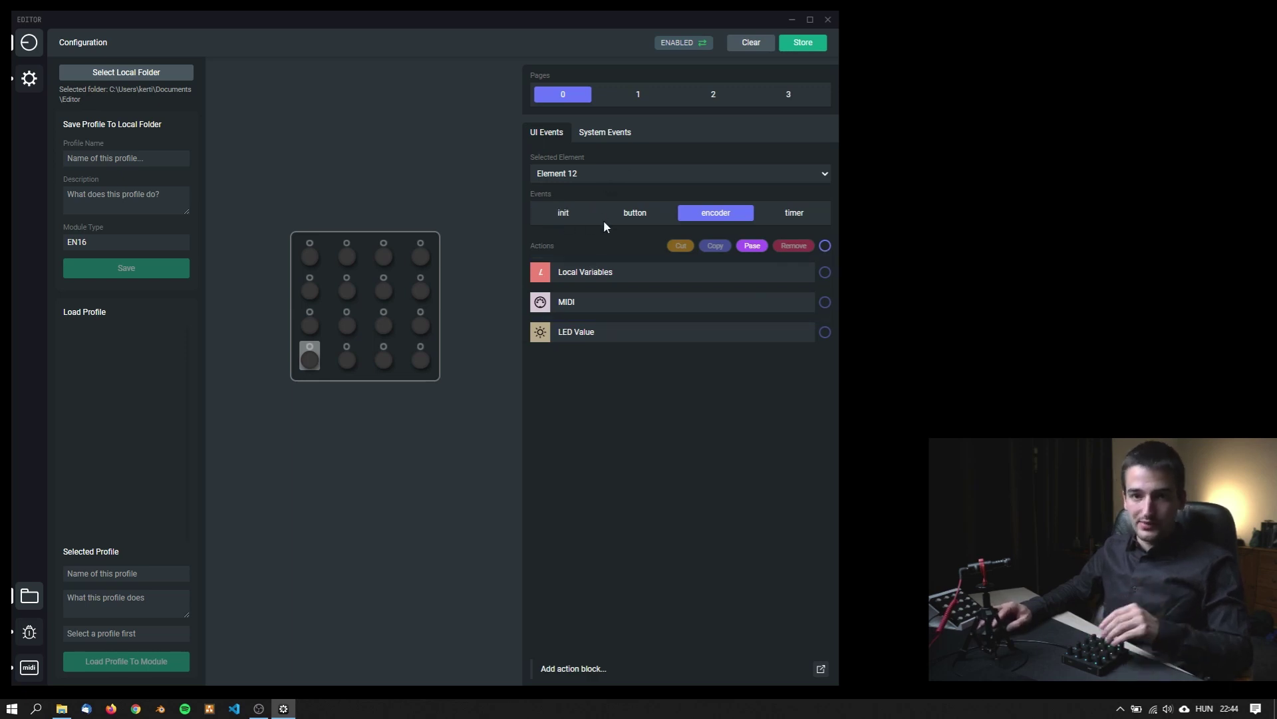
Inspect the utility system event's Code Block and the midi rx event's Local Variables
left_click(609, 136)
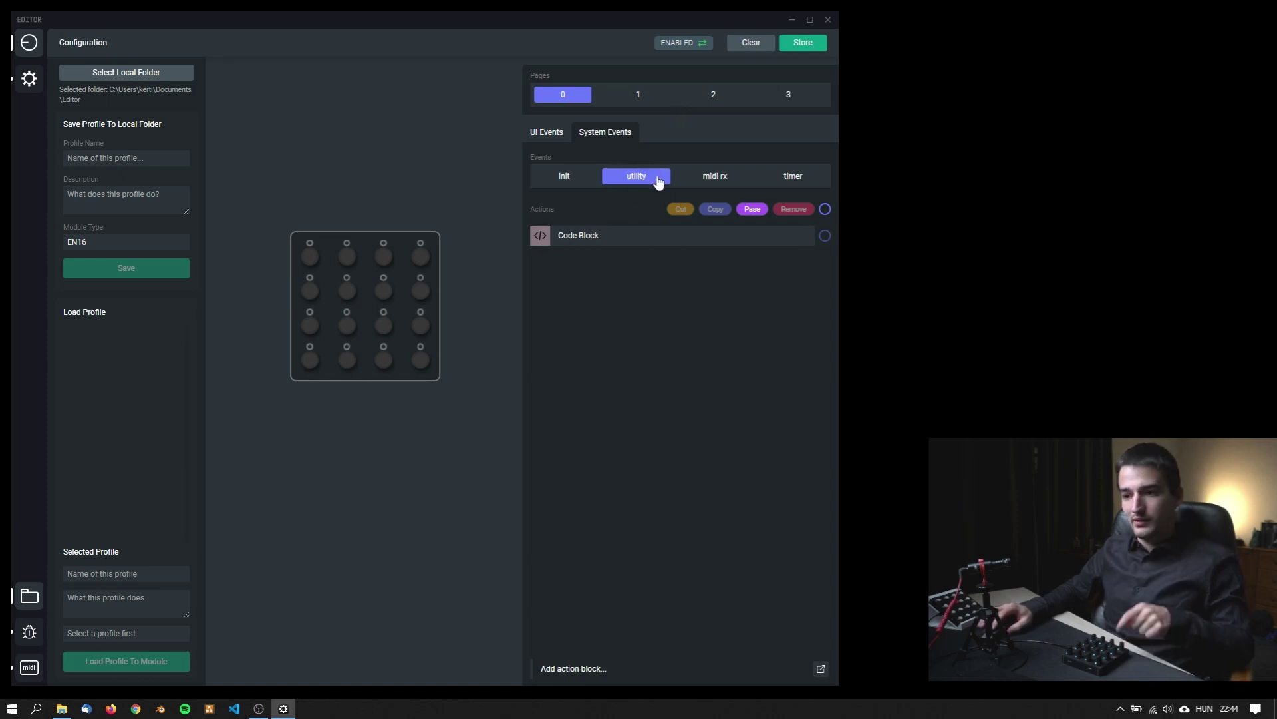
left_click(607, 235)
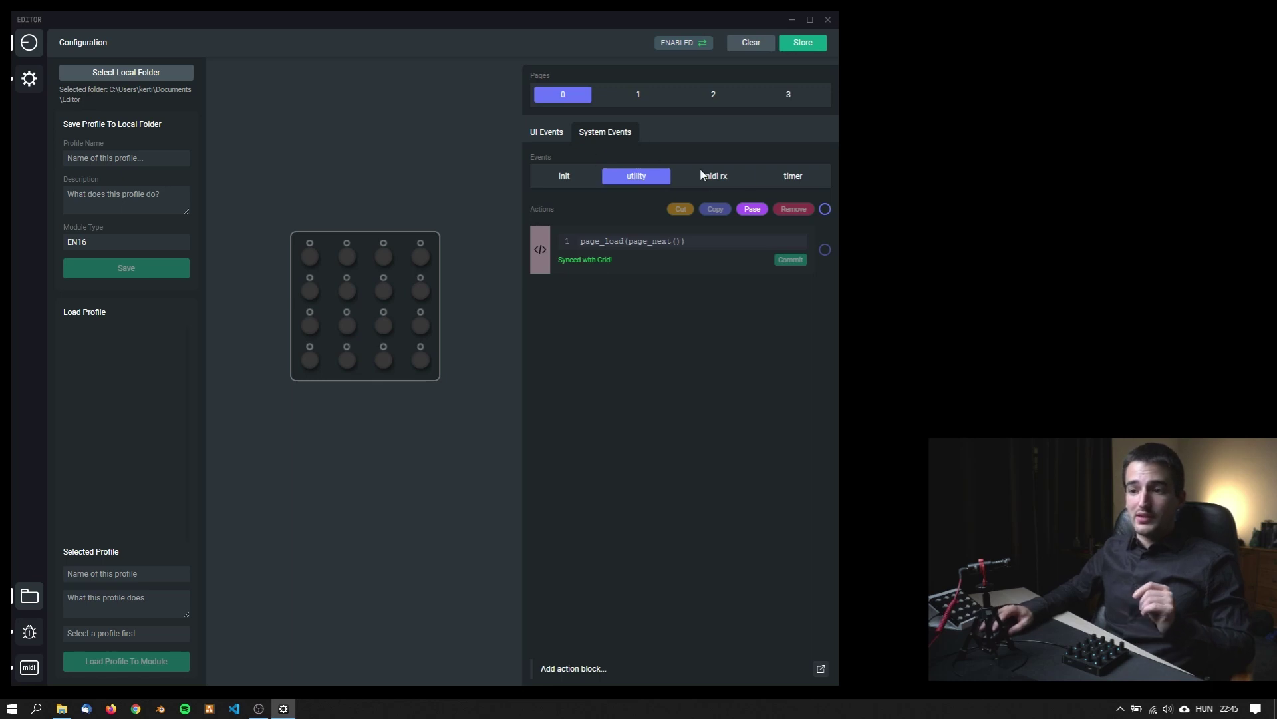
left_click(730, 178)
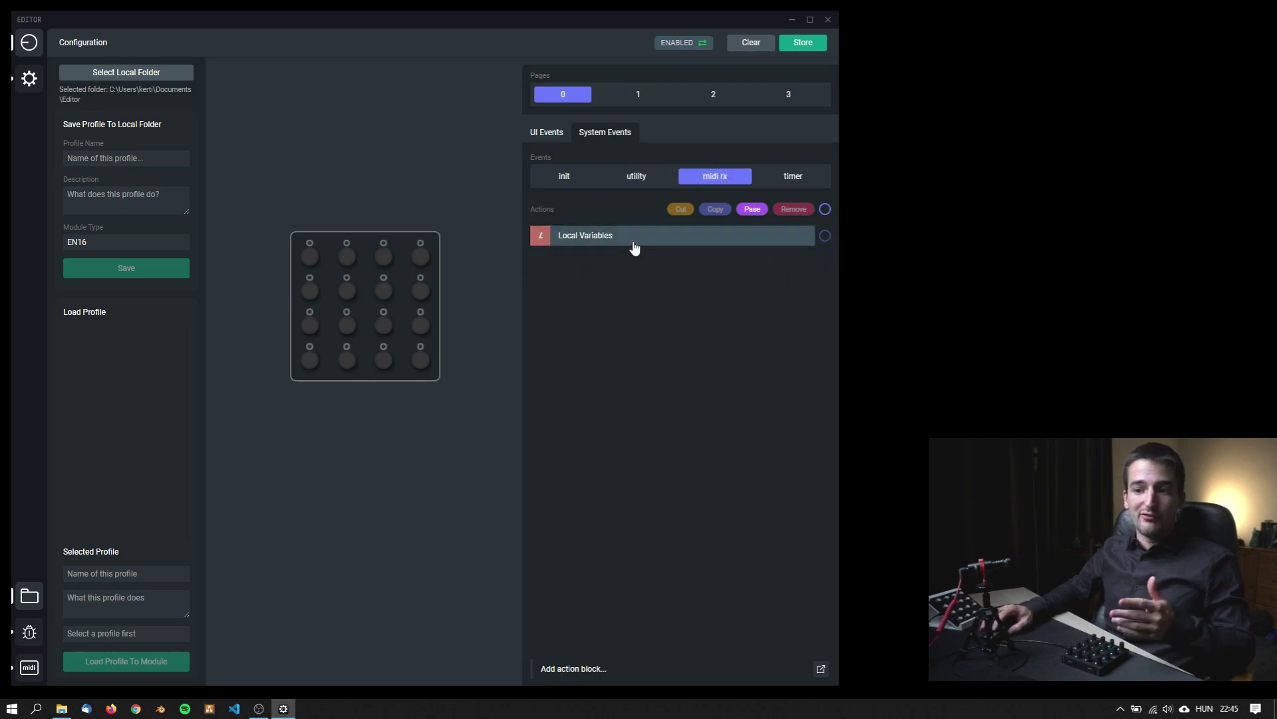
left_click(631, 245)
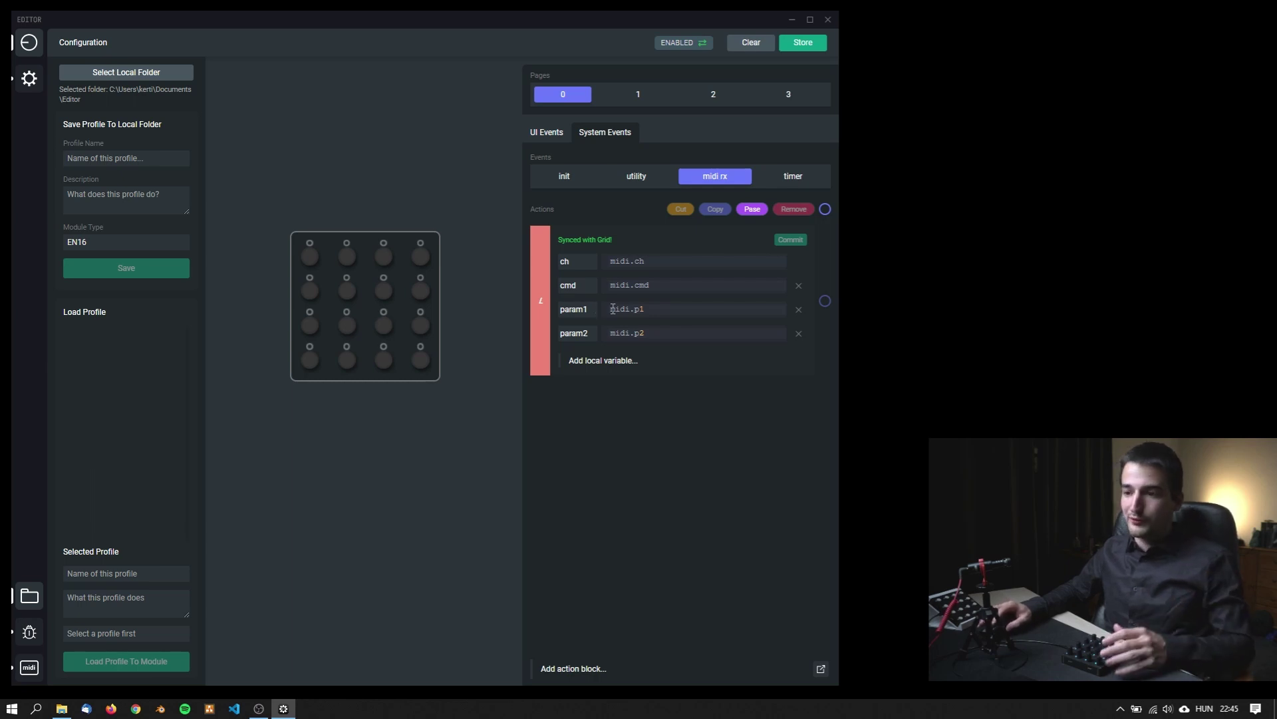
Return to the UI events and inspect both LED Color actions in Element 0's init event
left_click(557, 135)
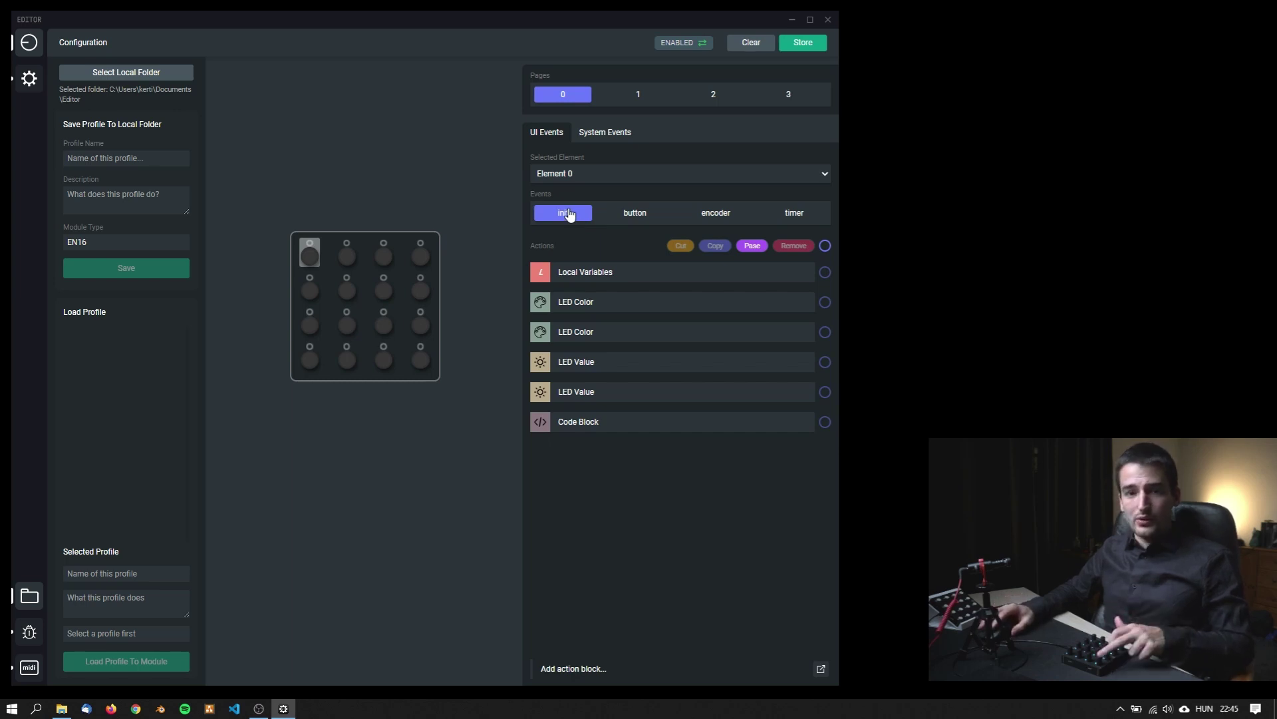
left_click(579, 332)
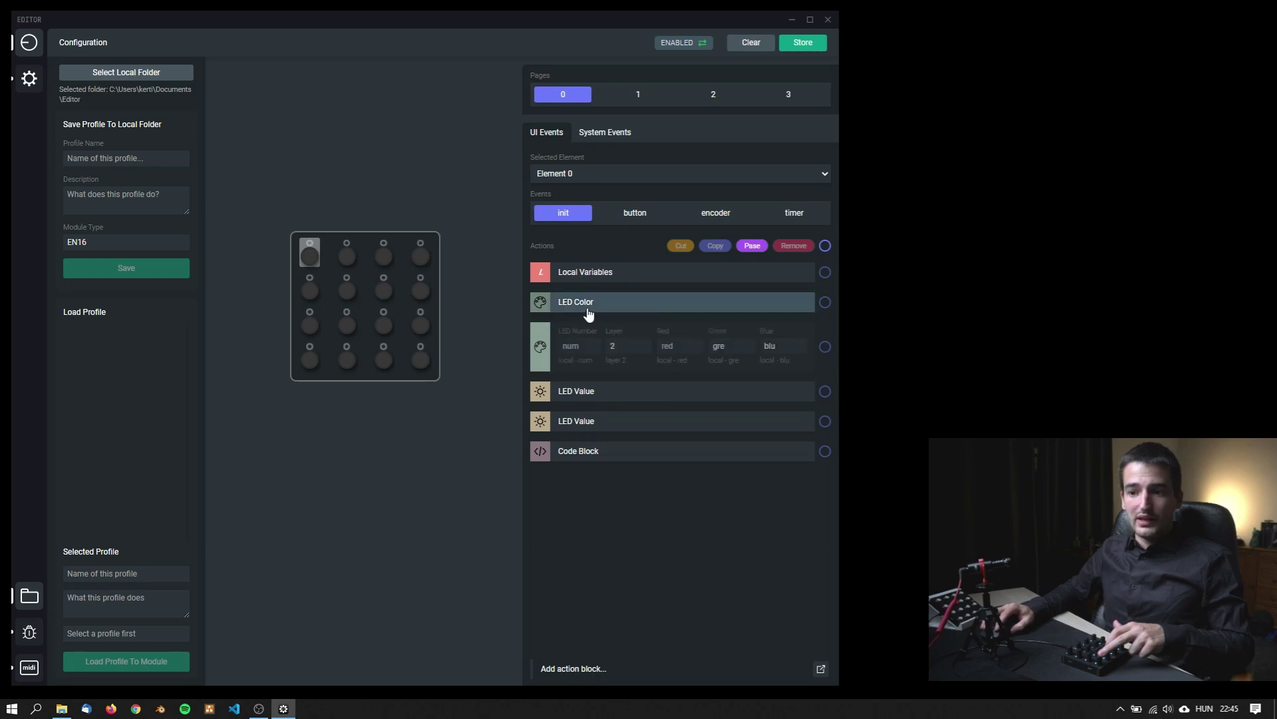
left_click(585, 302)
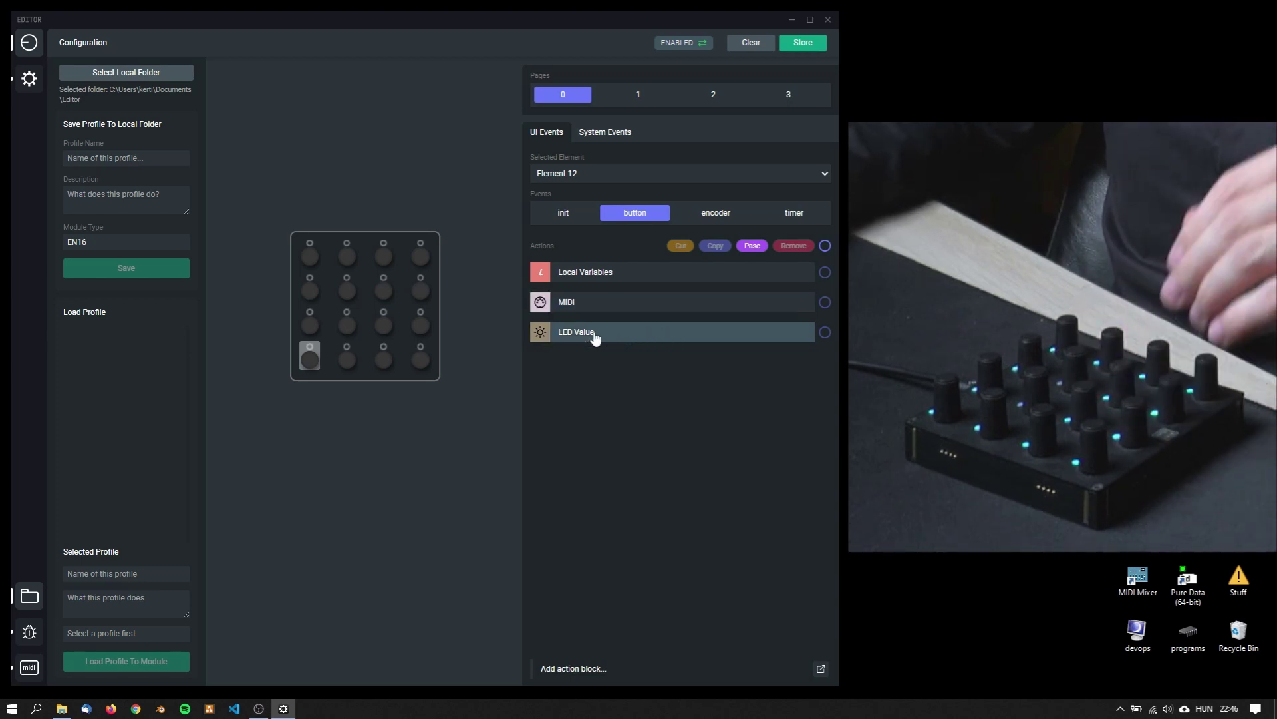
Examine the LED Color and LED Value actions in Element 12's init event, including the layers they use
left_click(576, 215)
left_click(583, 305)
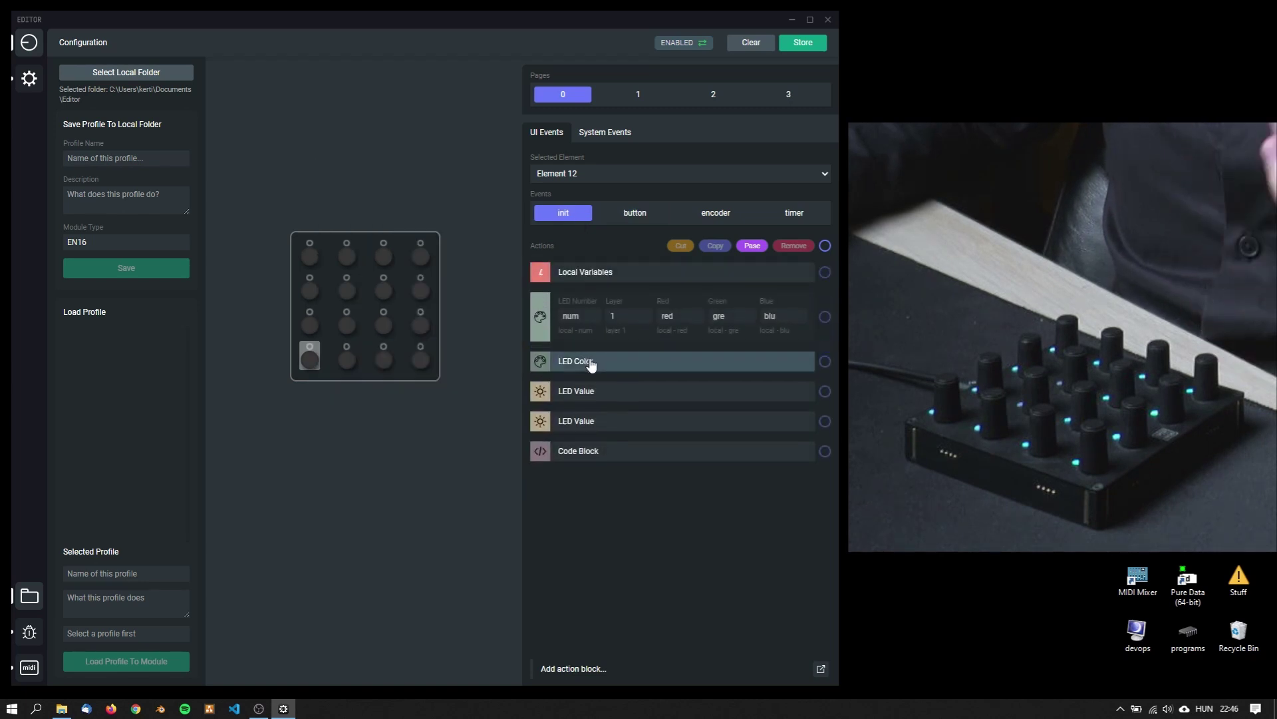
left_click(590, 364)
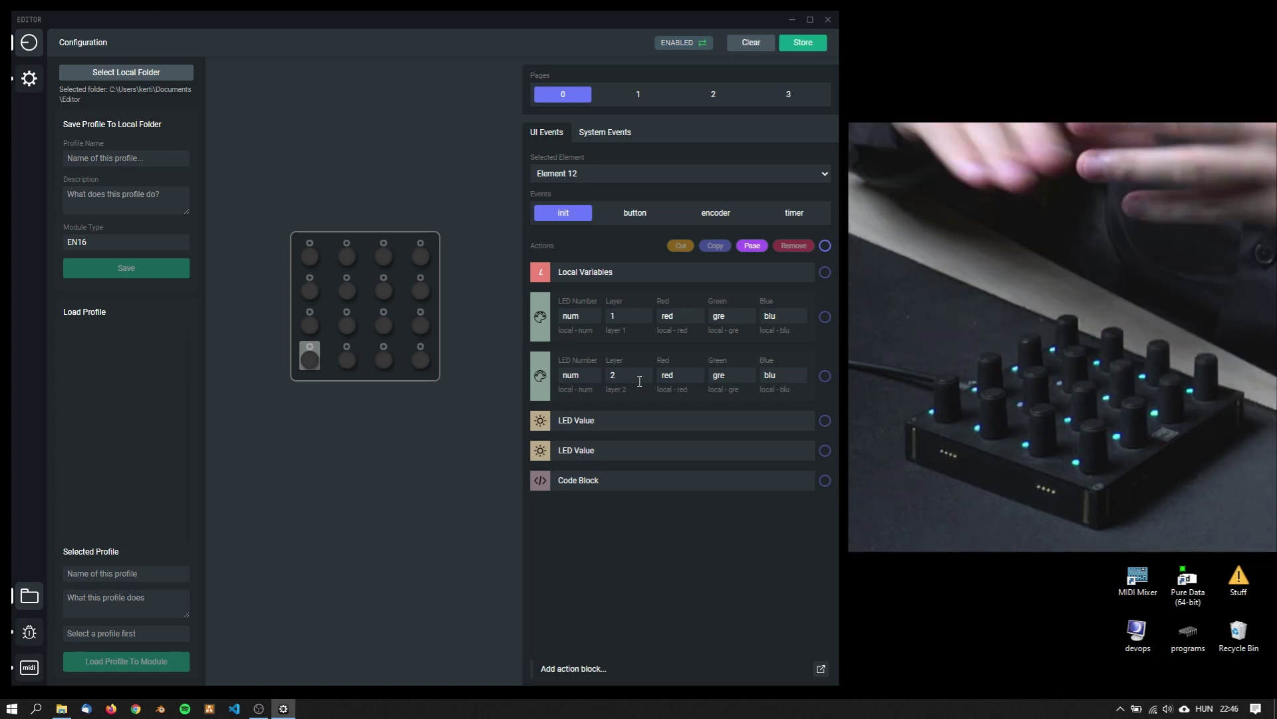
mouse_move(644, 403)
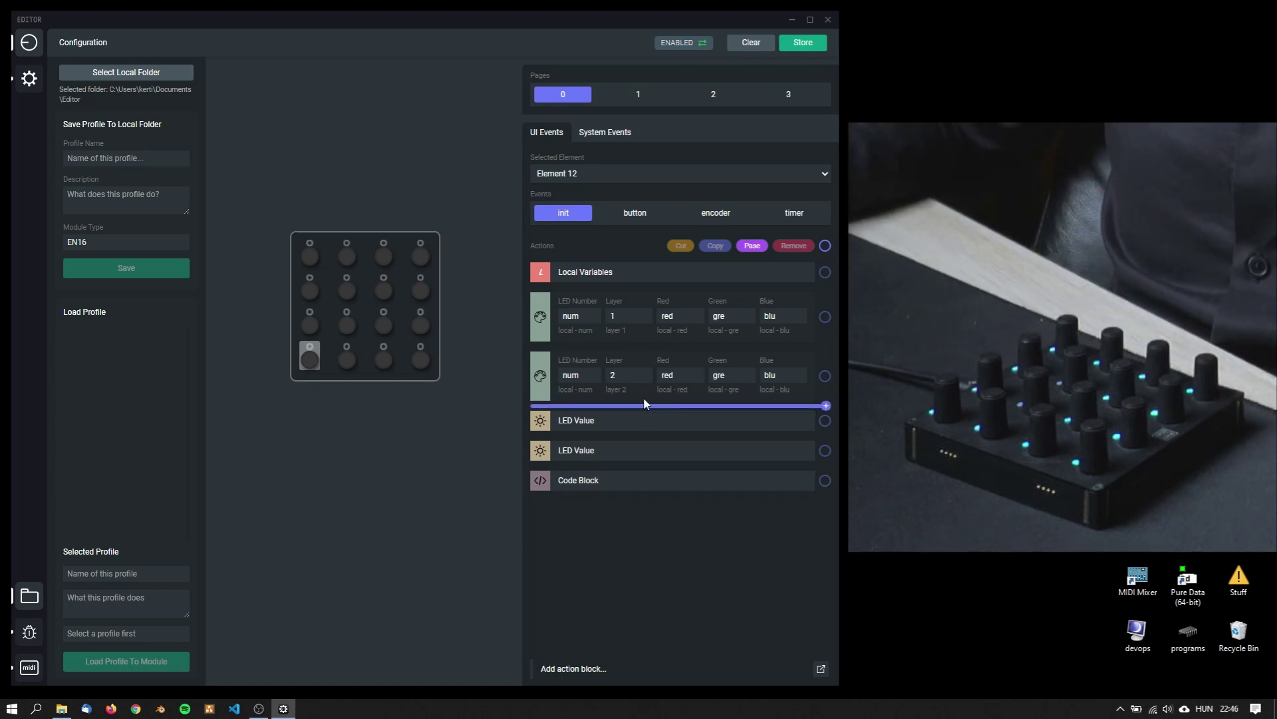
left_click(600, 447)
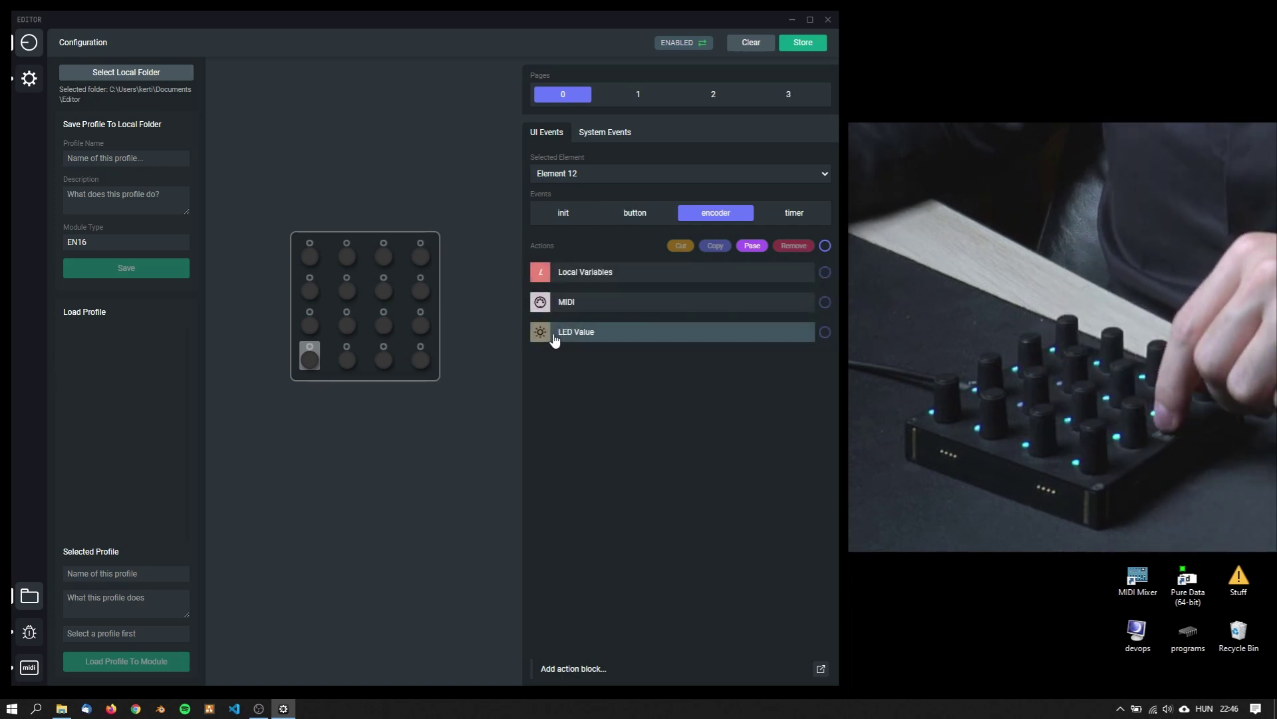
left_click(576, 213)
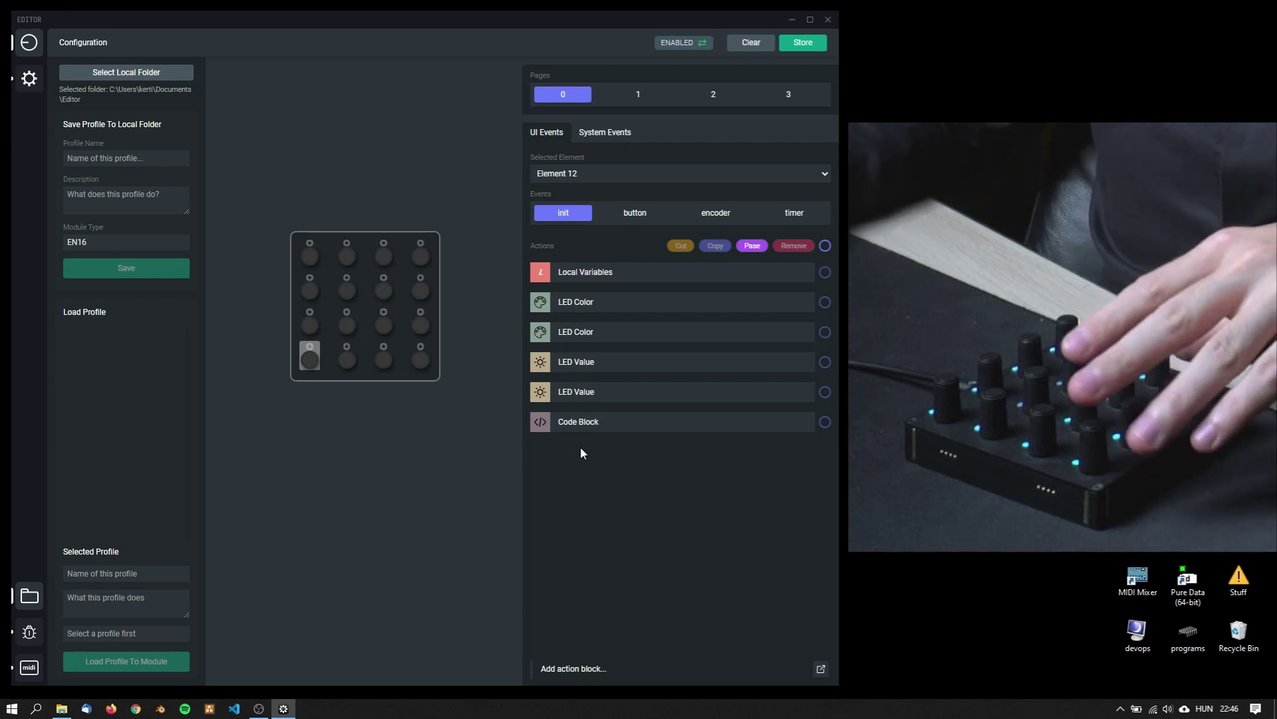
left_click(541, 337)
left_click(539, 301)
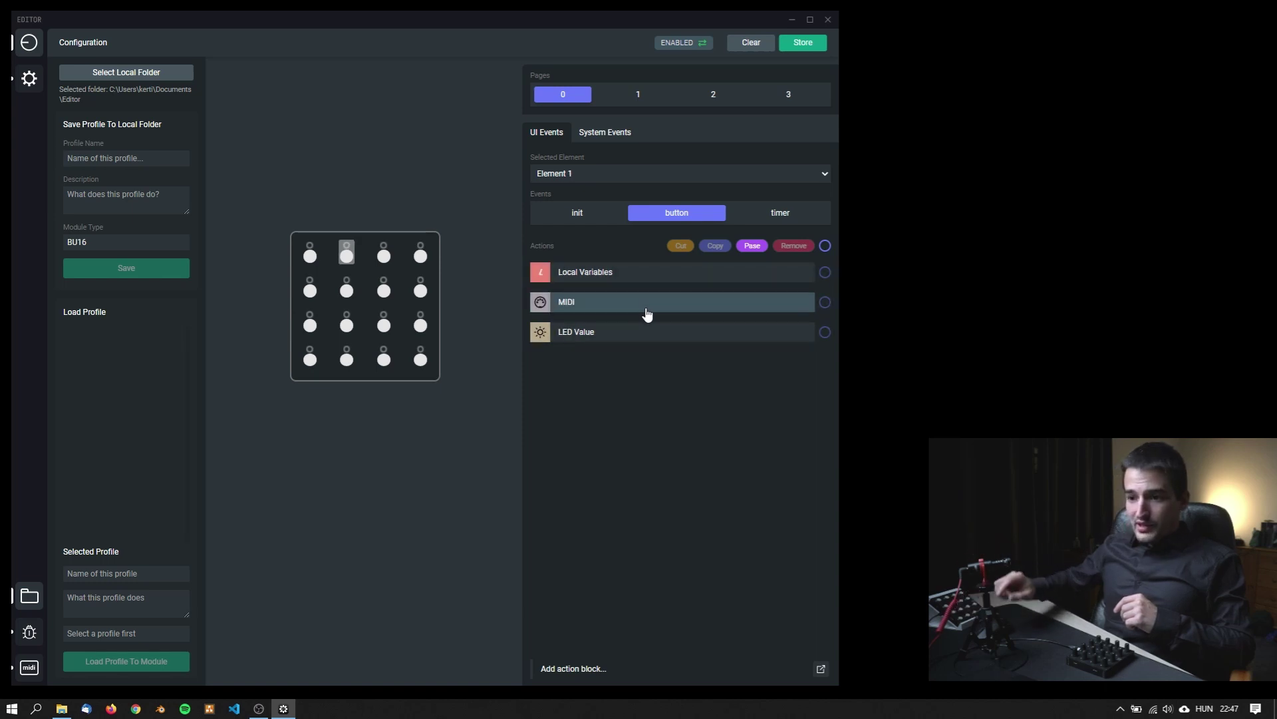
Inspect the LED Value action's layer options and the Local Variables in the BU16 module's Element 1 button event
left_click(585, 332)
left_click(675, 344)
left_click(675, 344)
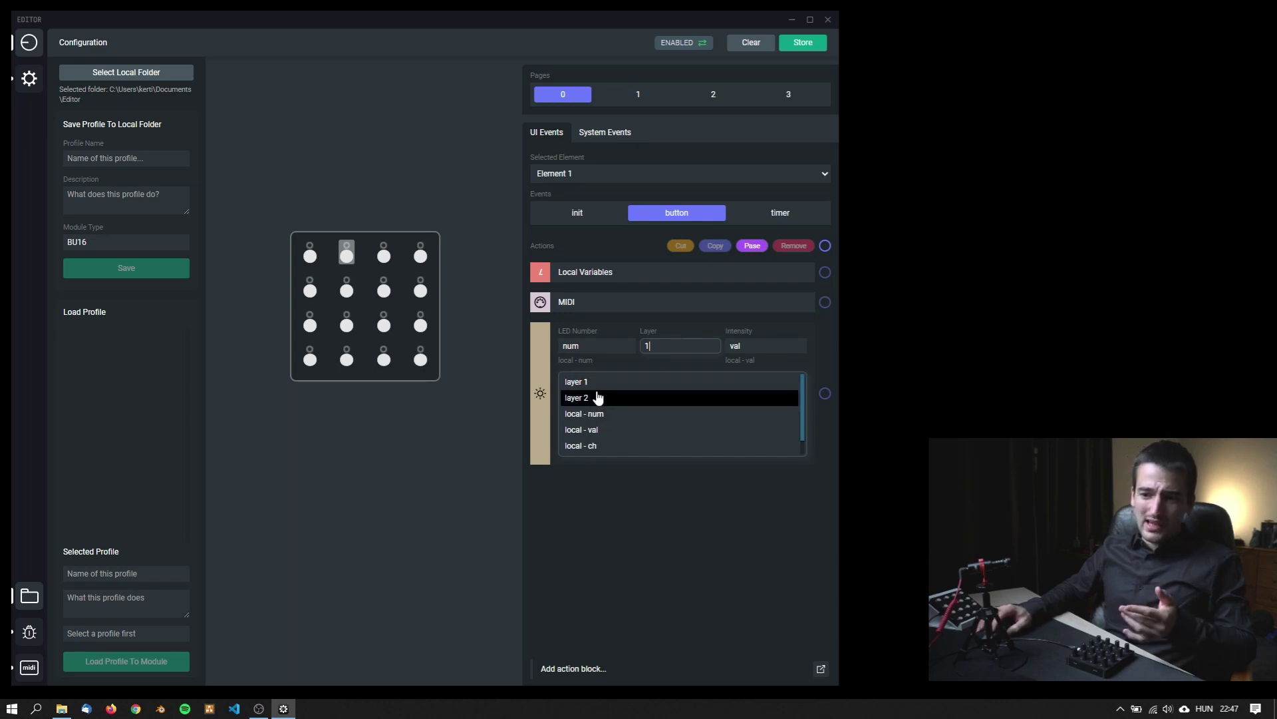
left_click(679, 511)
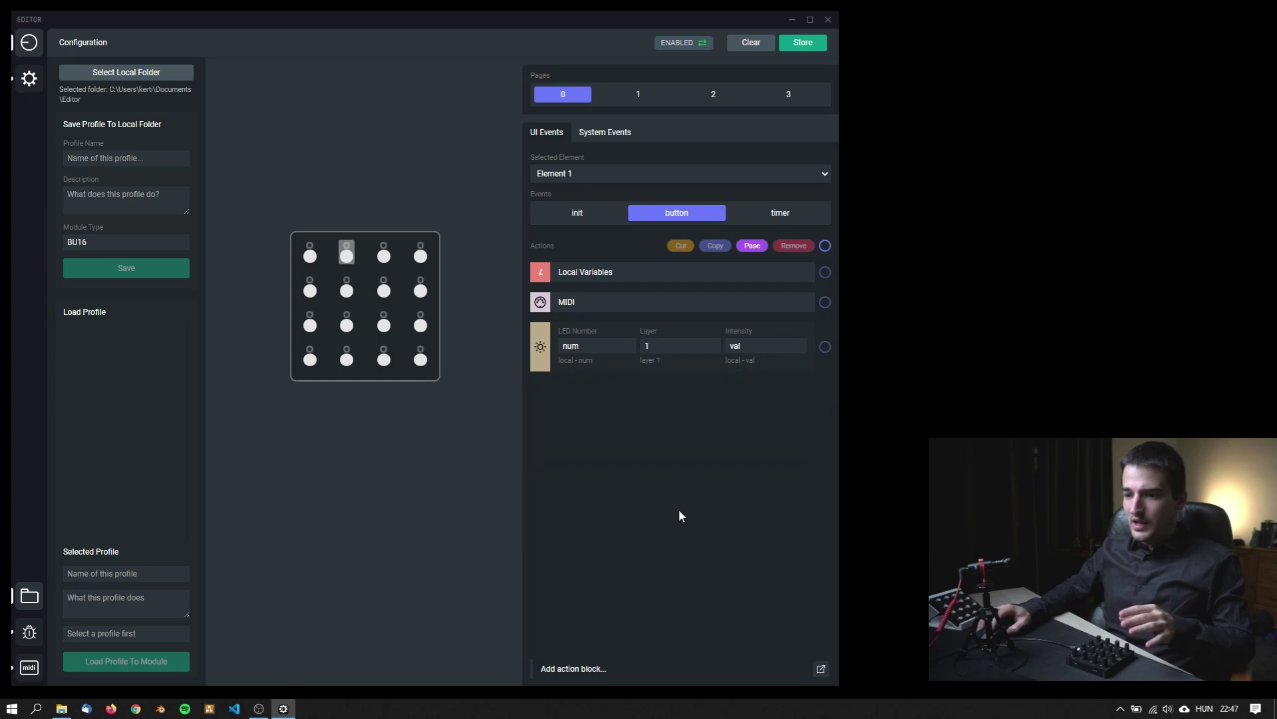
left_click(684, 346)
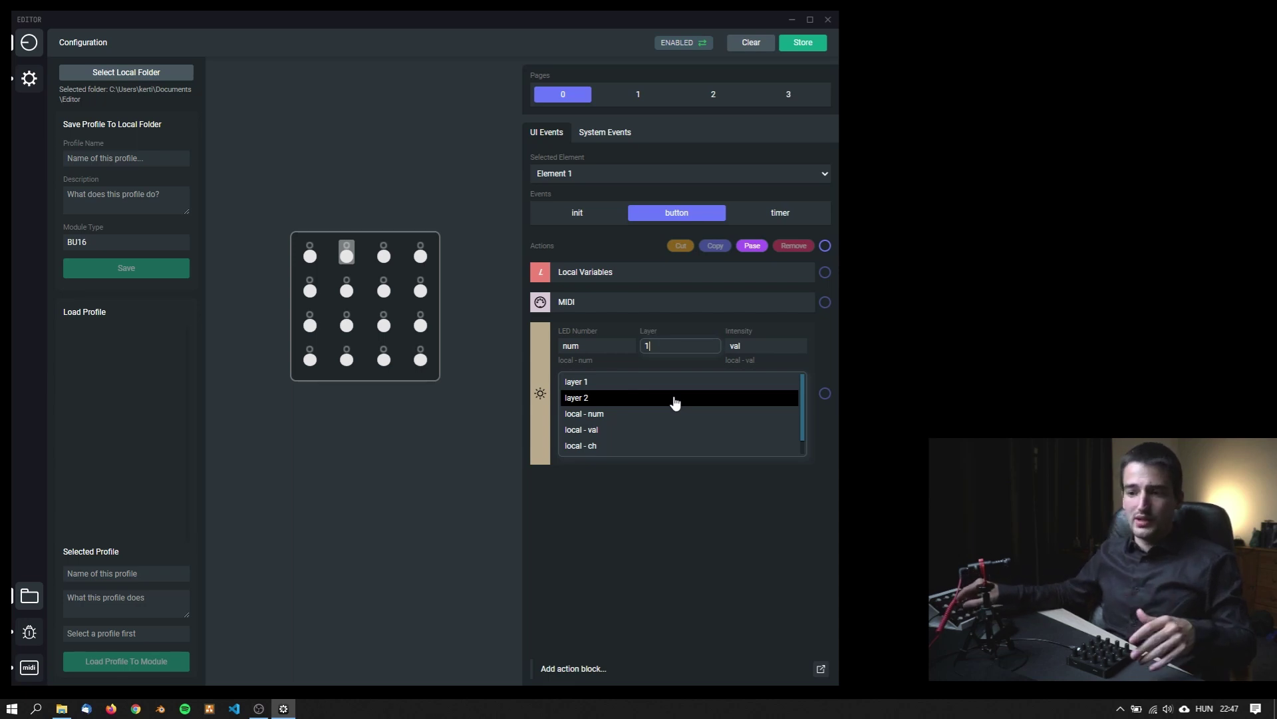
left_click(538, 276)
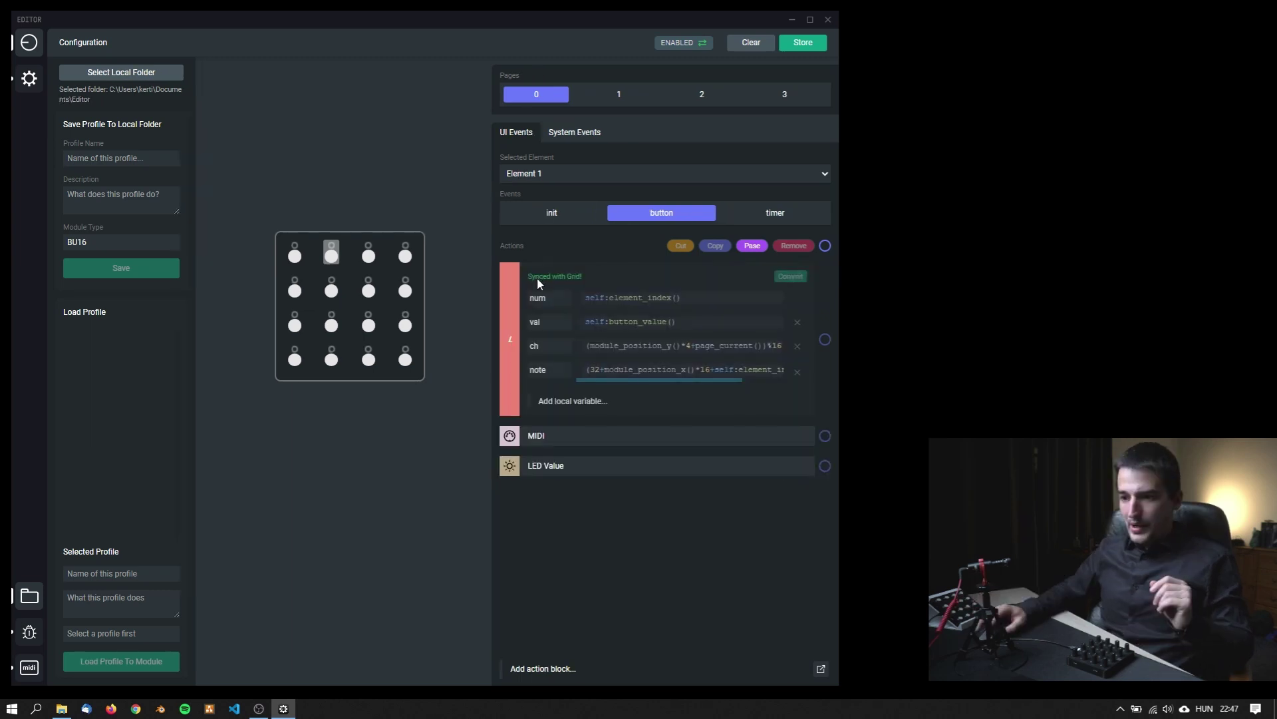
left_click(515, 304)
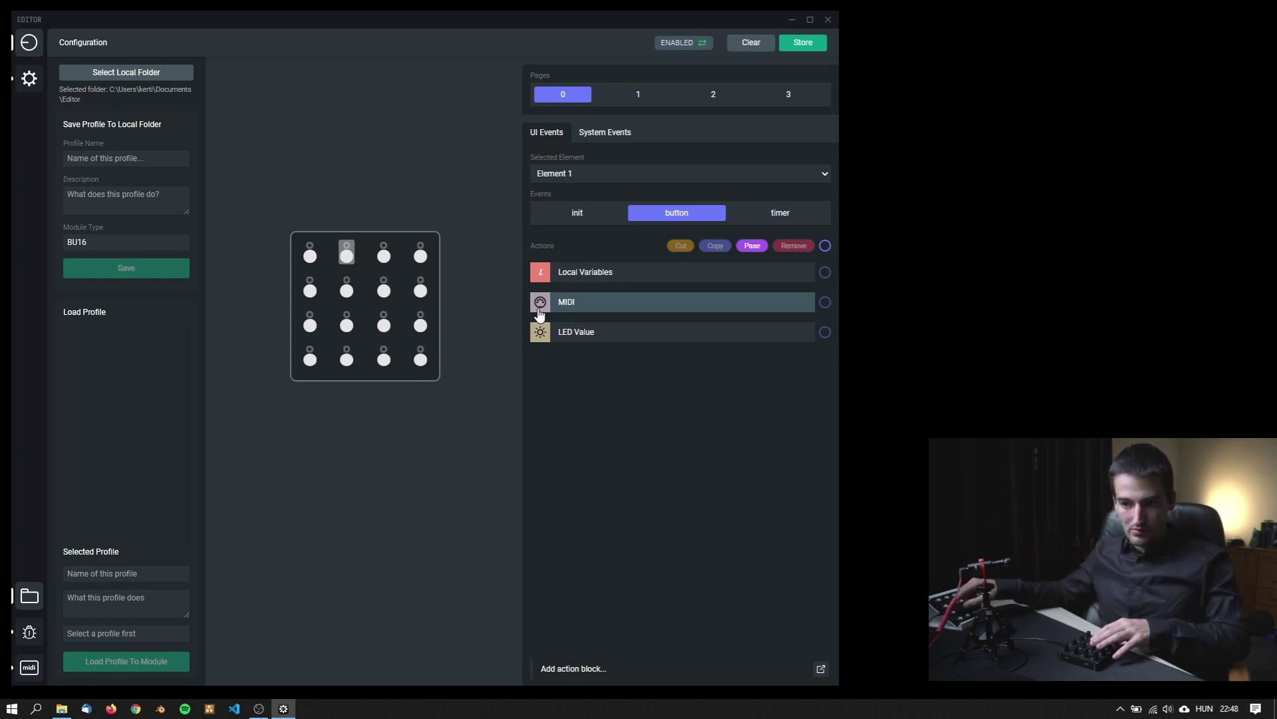
Change the editor's serial port to COM8 in the preferences
left_click(28, 82)
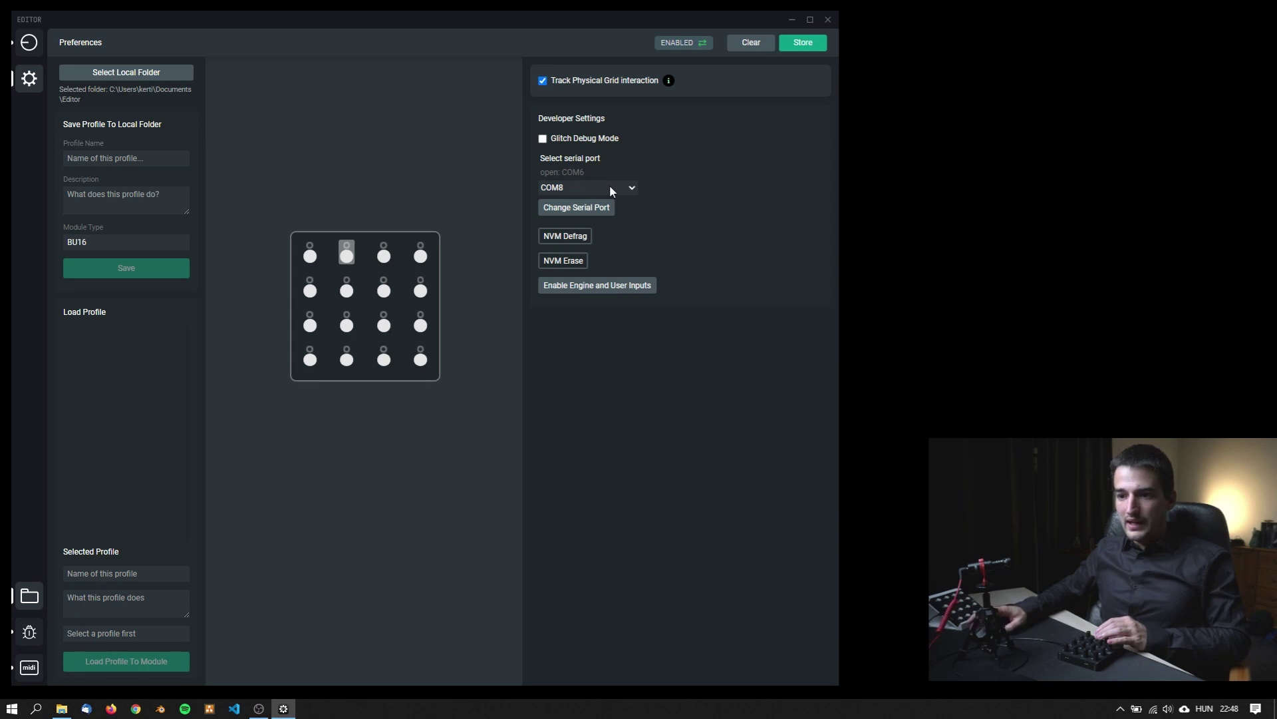
left_click(601, 208)
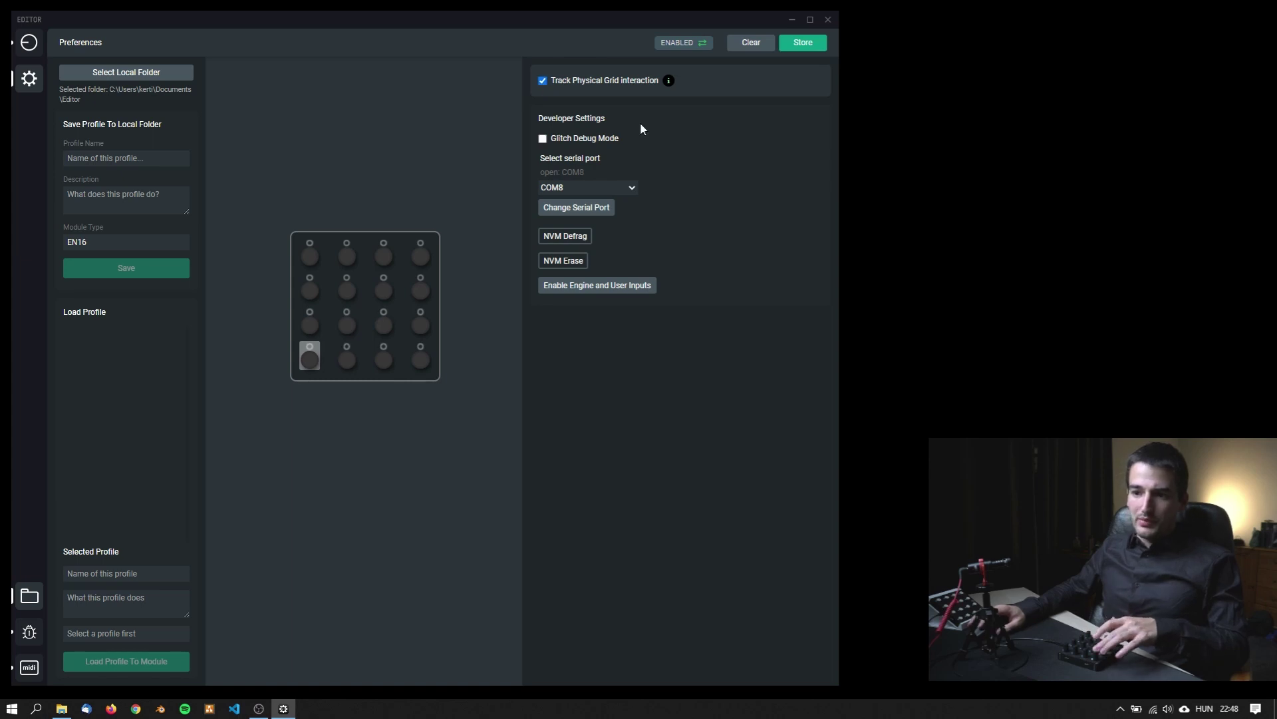
left_click(624, 190)
left_click(609, 205)
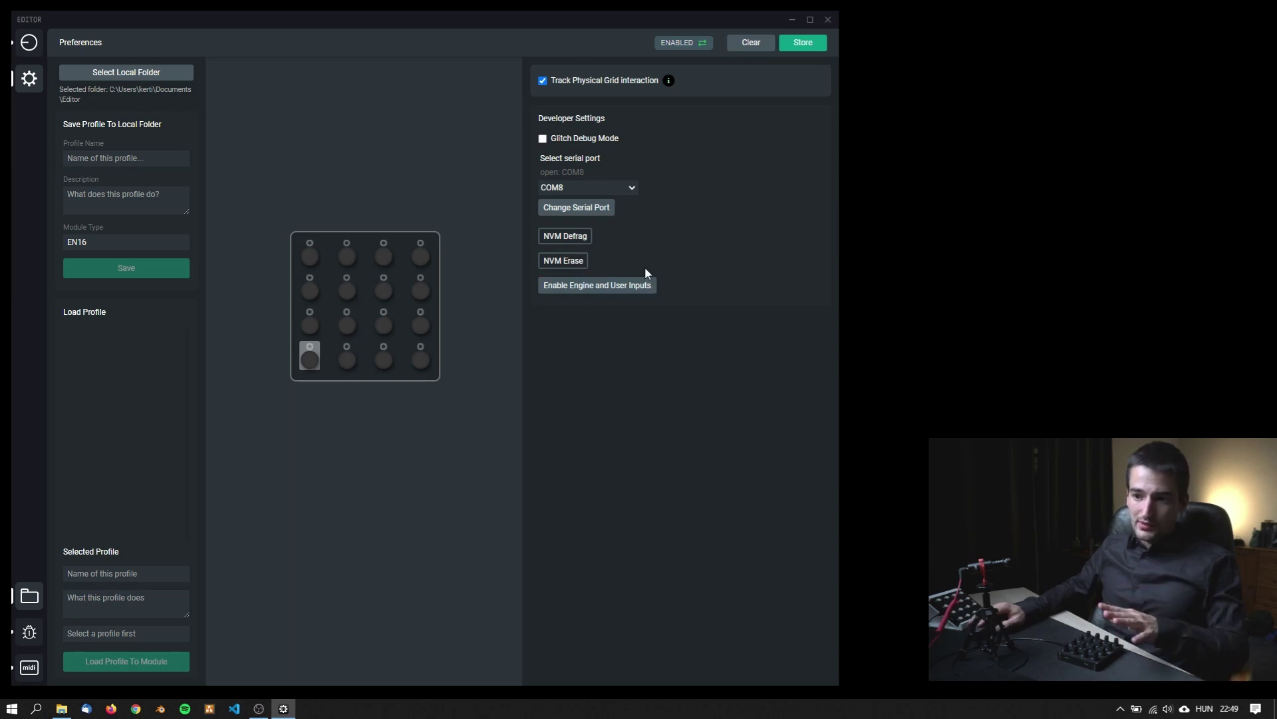
Return to the configuration and compare the actions of Element 12's init and button events
left_click(29, 42)
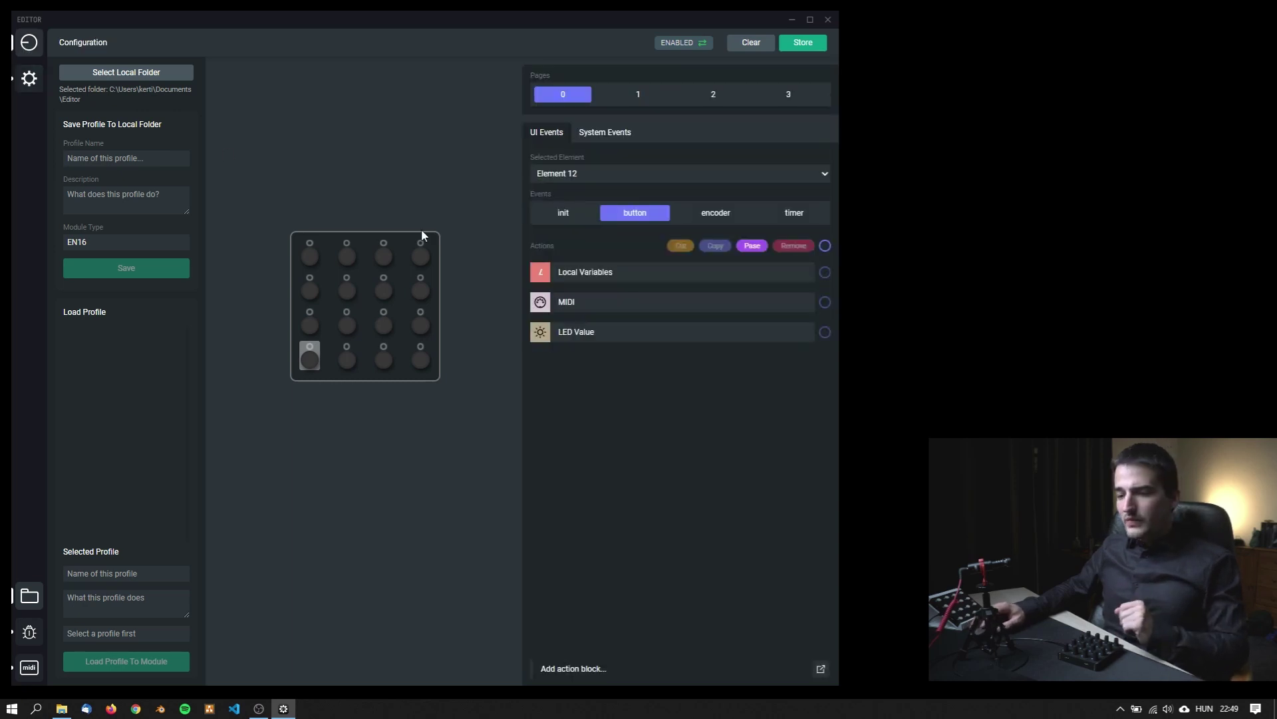
left_click(564, 215)
left_click(635, 214)
left_click(579, 218)
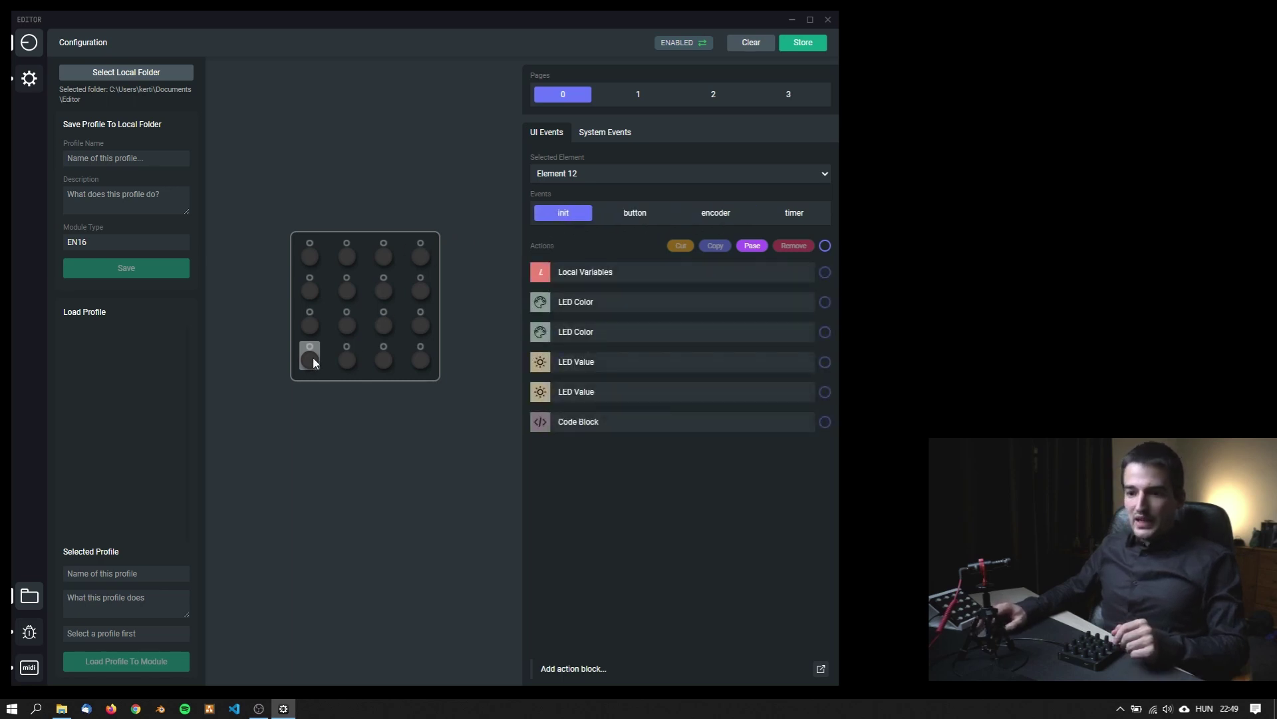
mouse_move(568, 412)
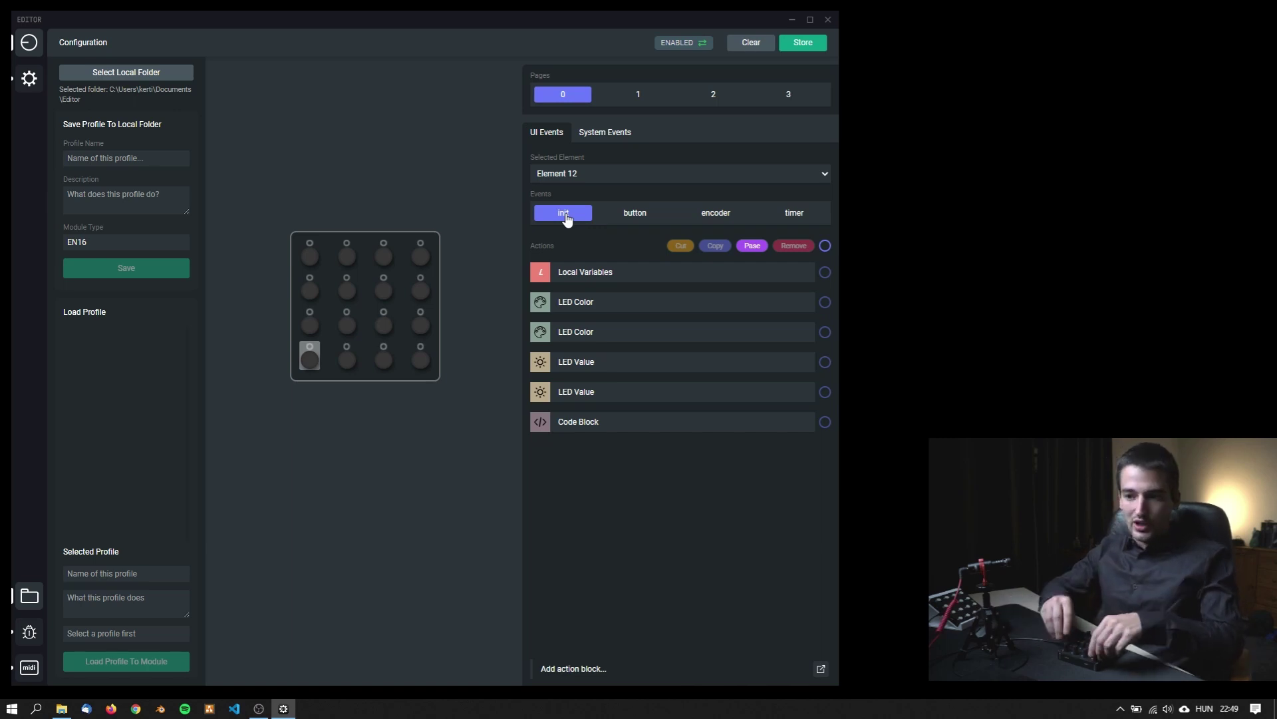
Add a default Code Block action after LED Value in Element 12's button event
left_click(643, 217)
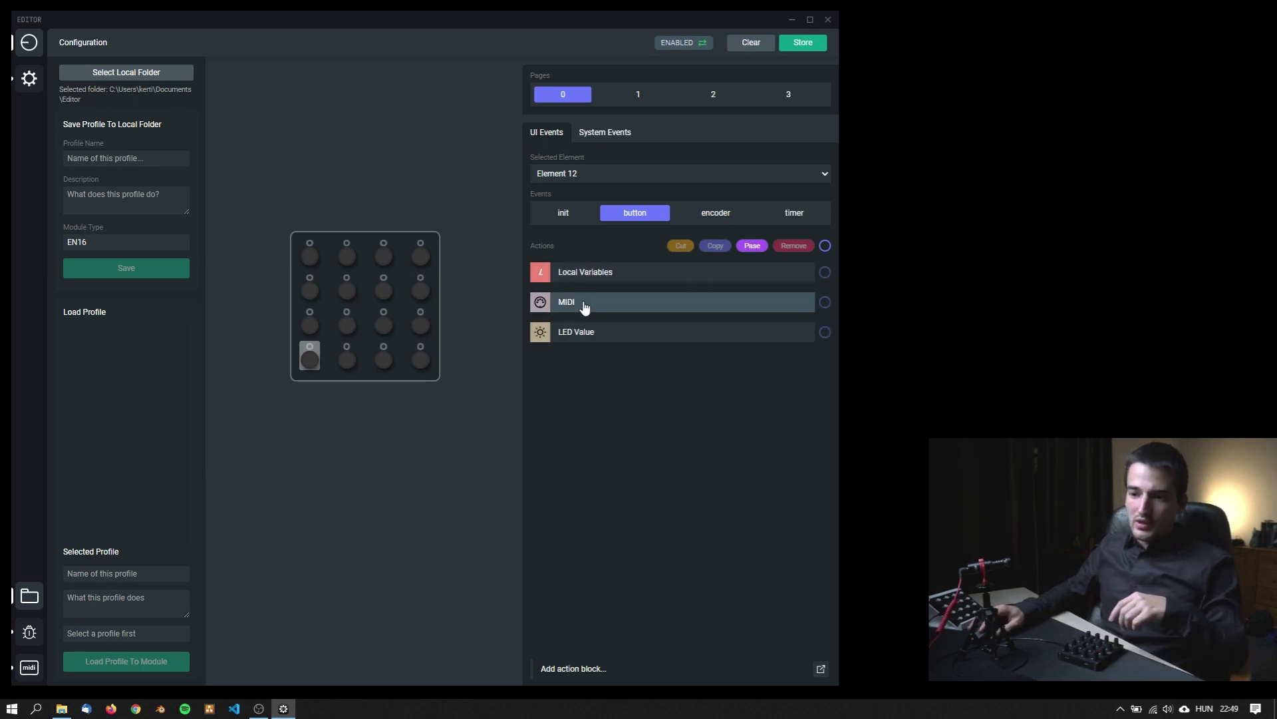
left_click(571, 348)
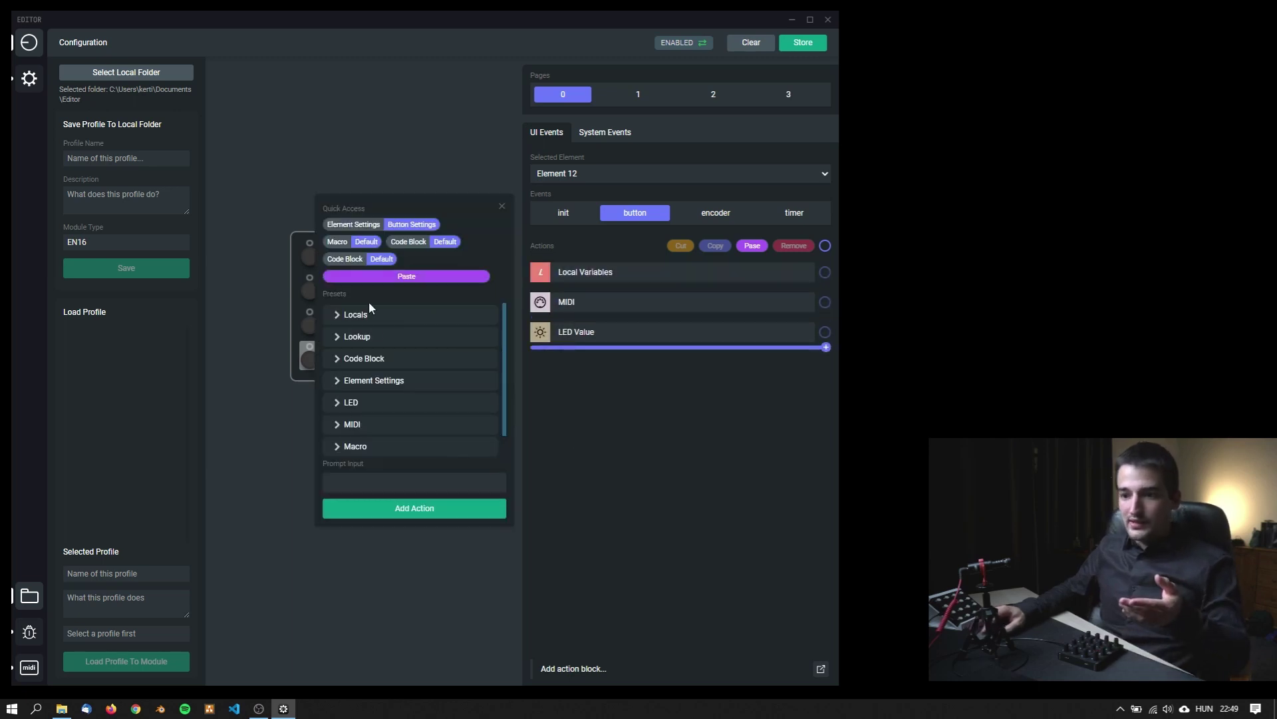
left_click(342, 358)
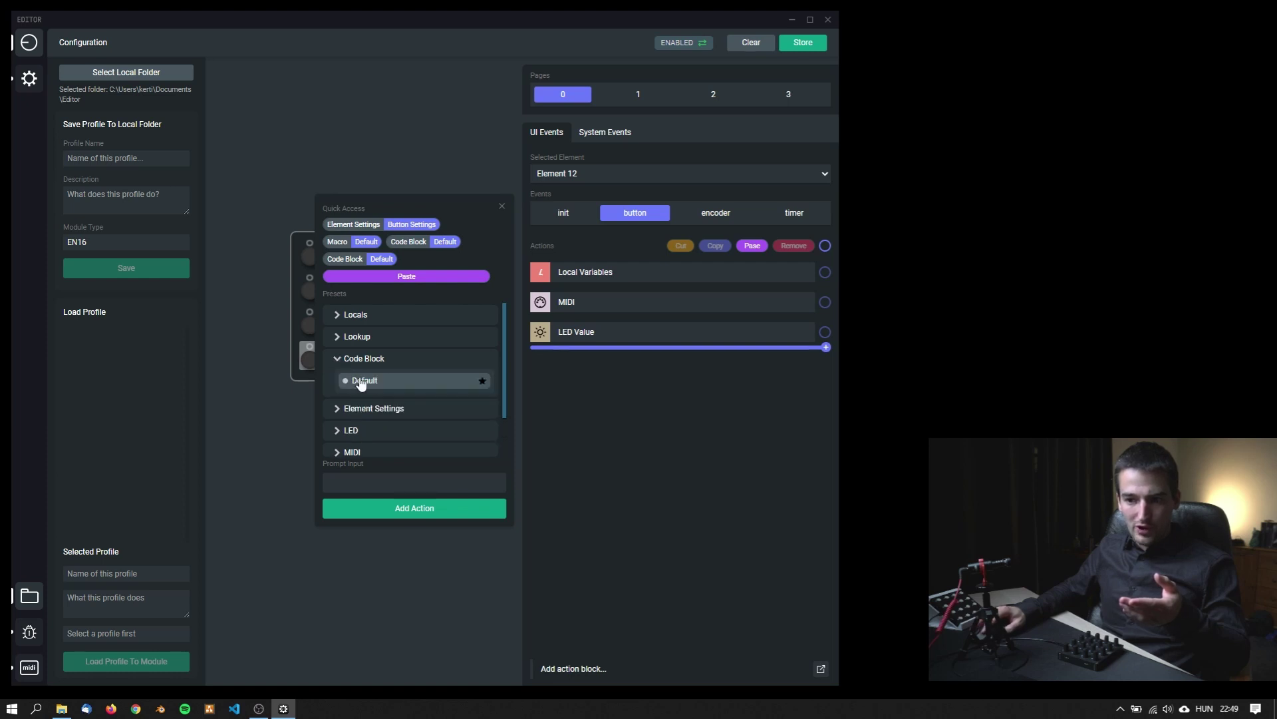
left_click(361, 379)
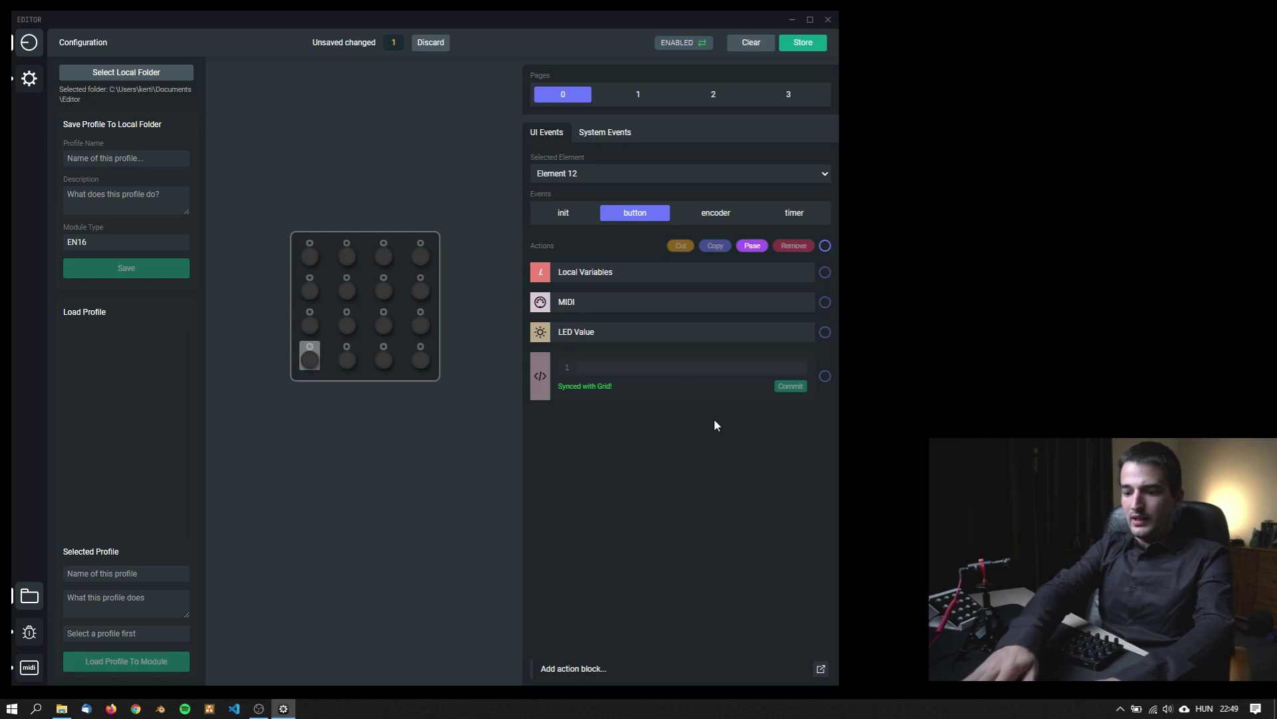
Write print('hello') in the new Code Block of Element 12's button event
type("print(")
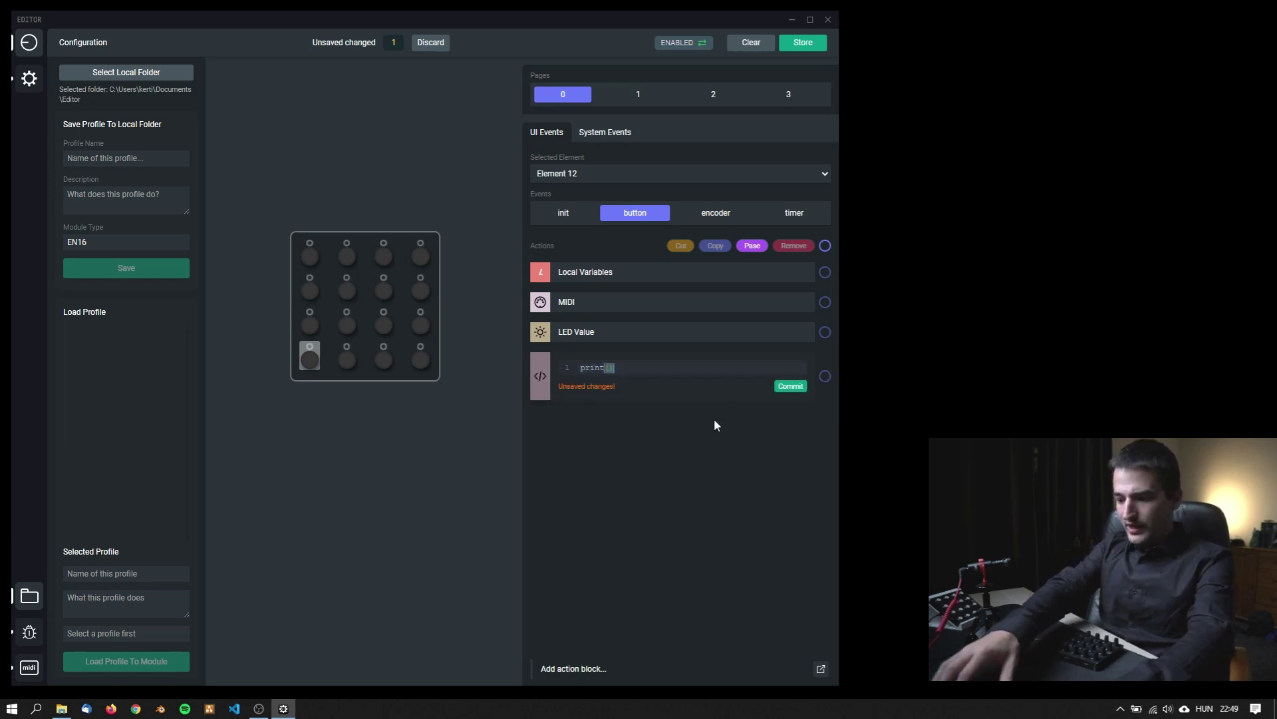
type("'hello")
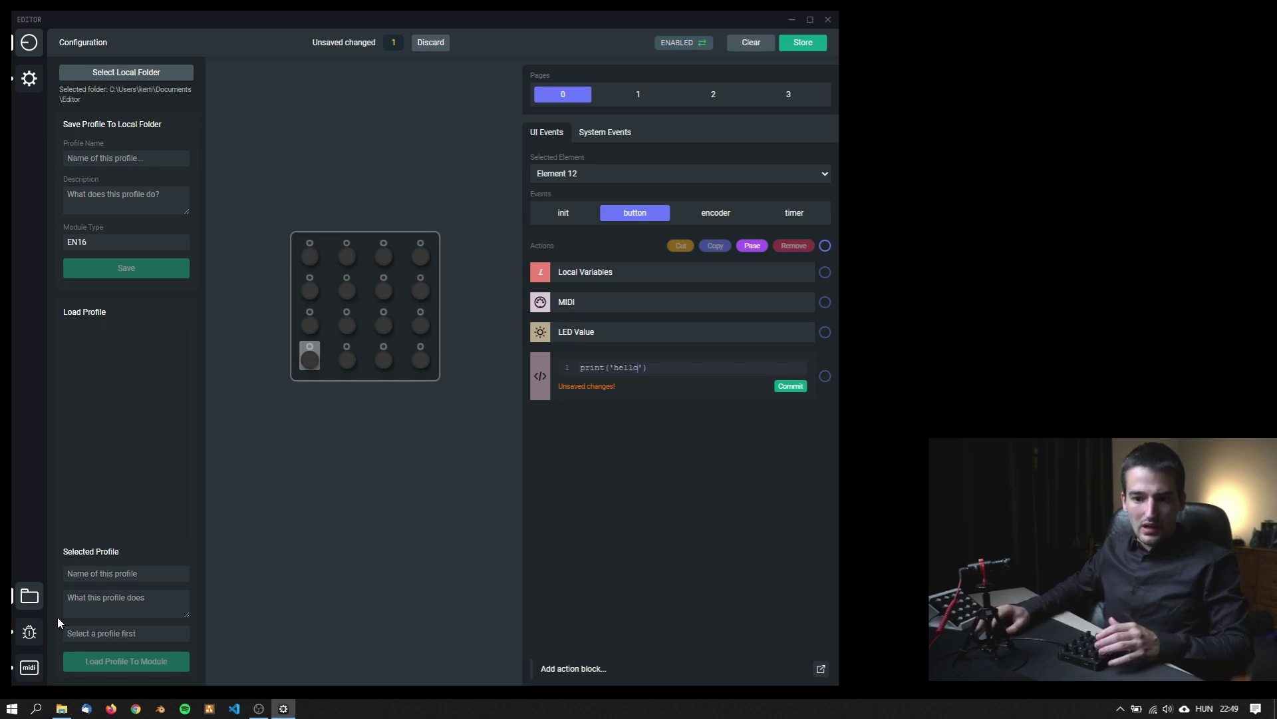
Look through the debug text and MIDI monitors, then hide the monitor
left_click(29, 632)
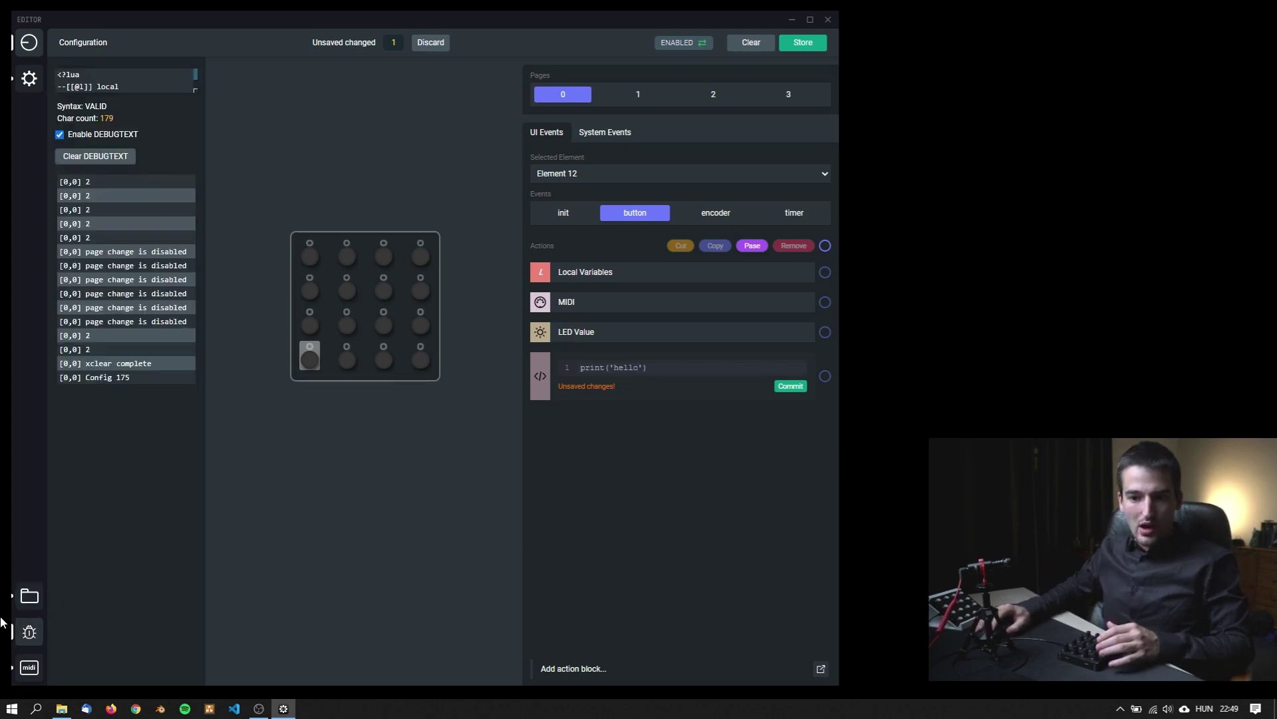
left_click(29, 667)
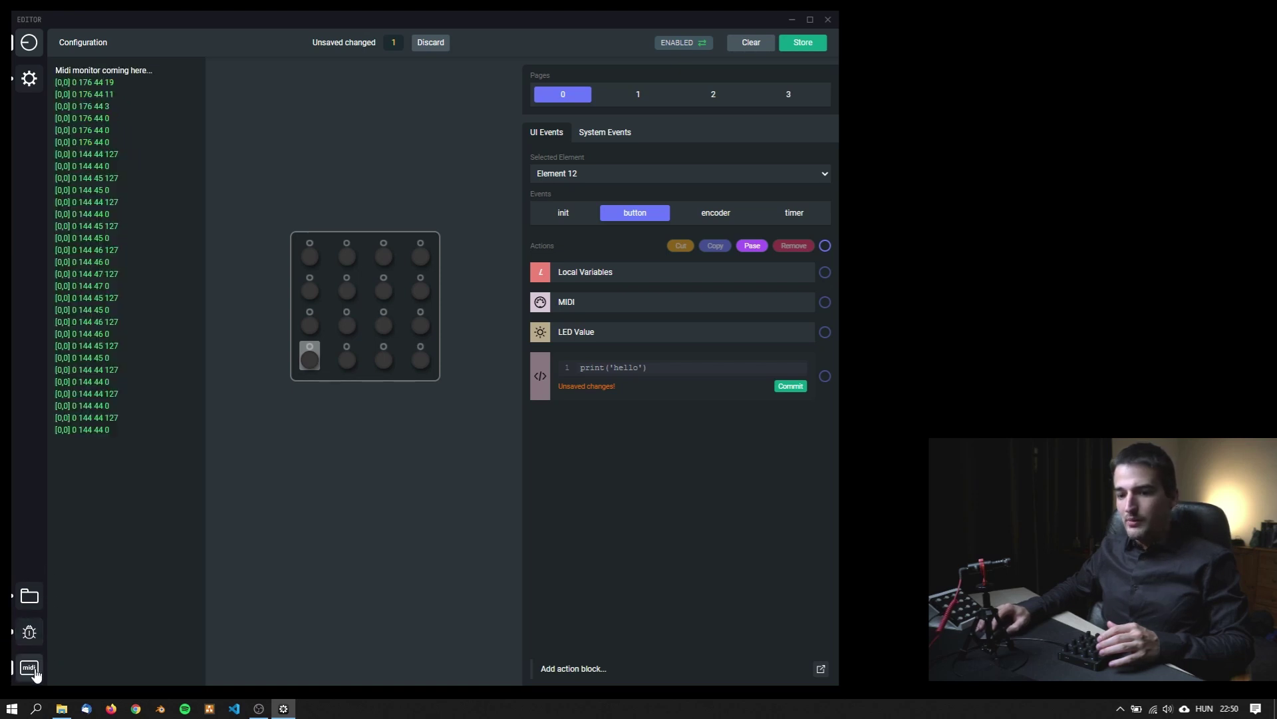
left_click(30, 632)
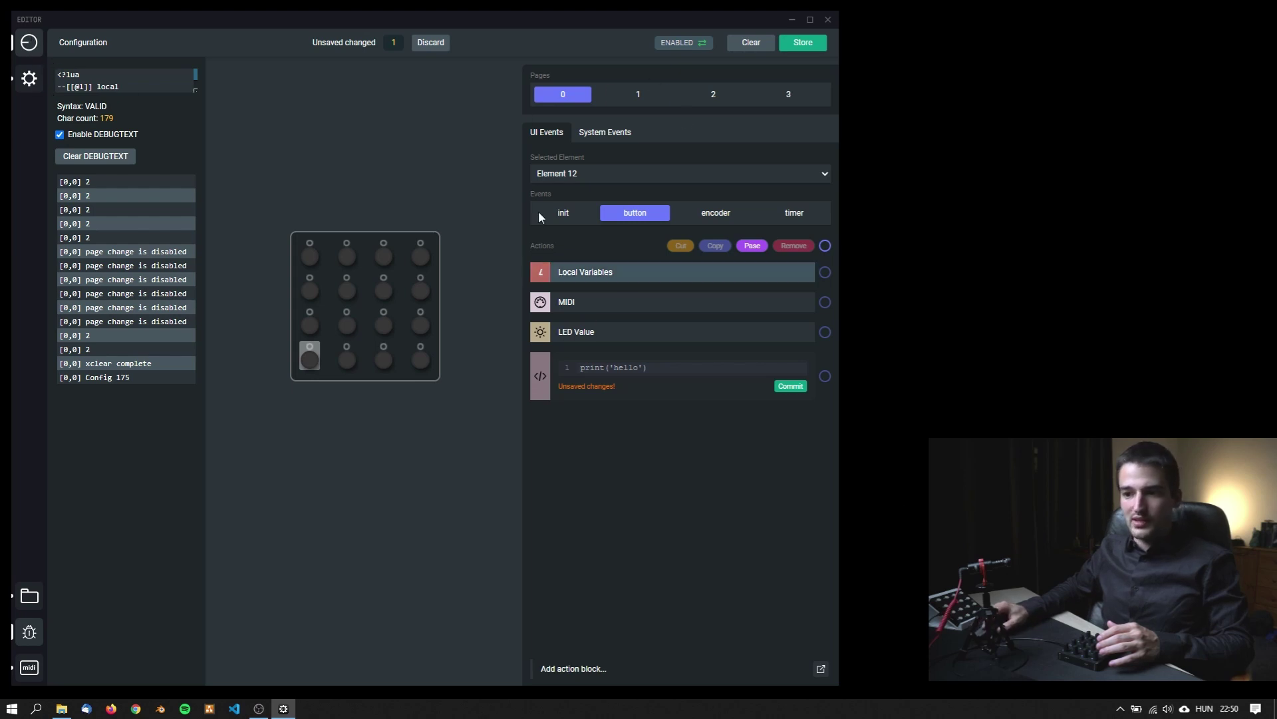
left_click(39, 642)
left_click(41, 643)
left_click(28, 633)
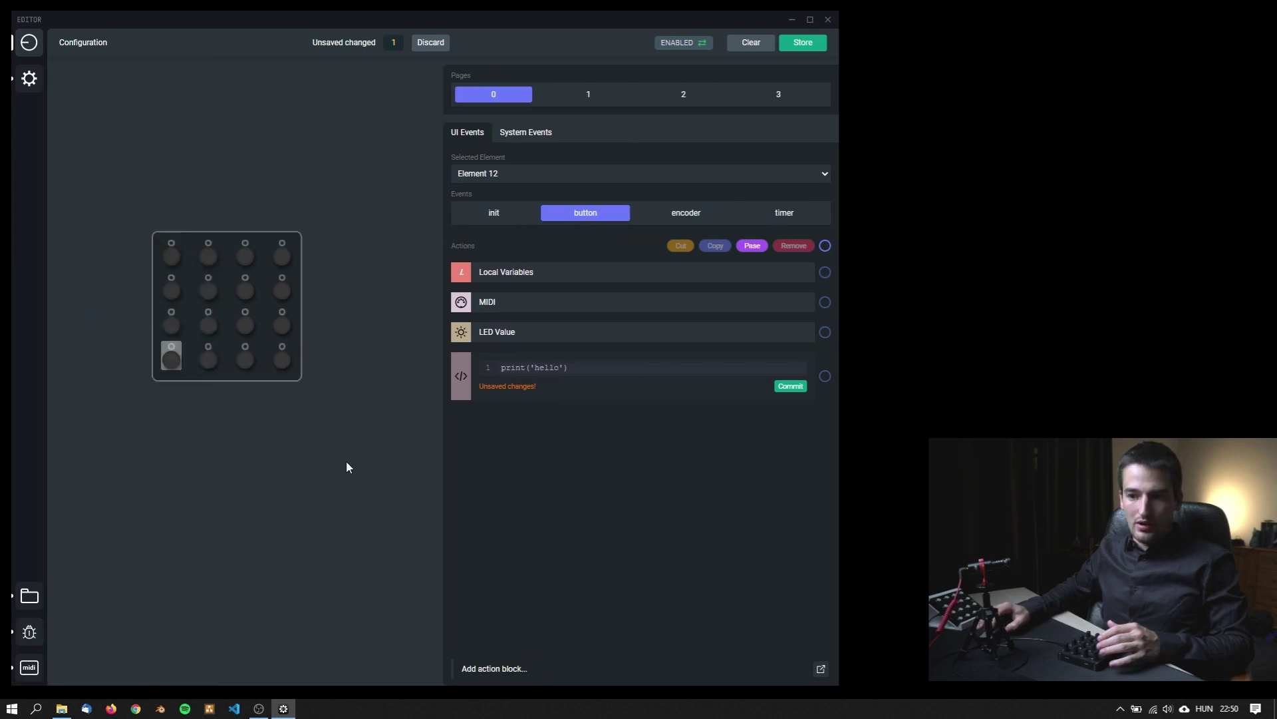
Show the debug text monitor and commit the Code Block's print('hello') code to the module
left_click(29, 632)
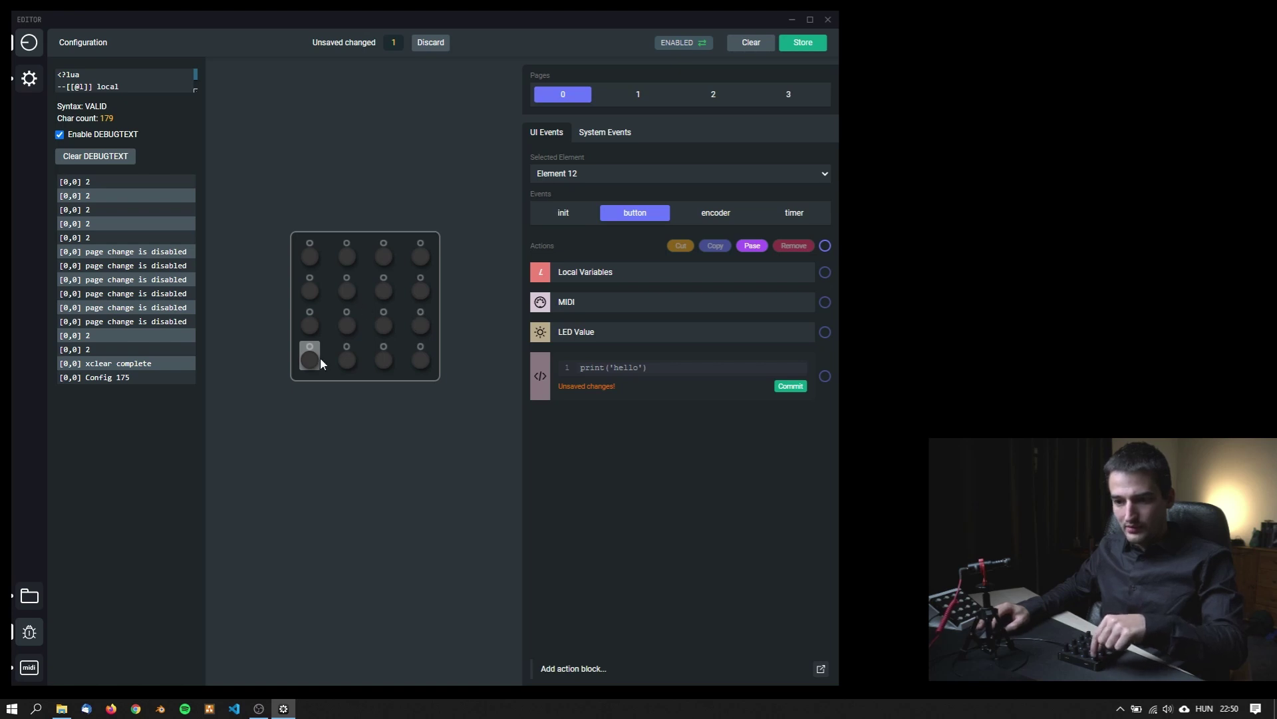
left_click(791, 386)
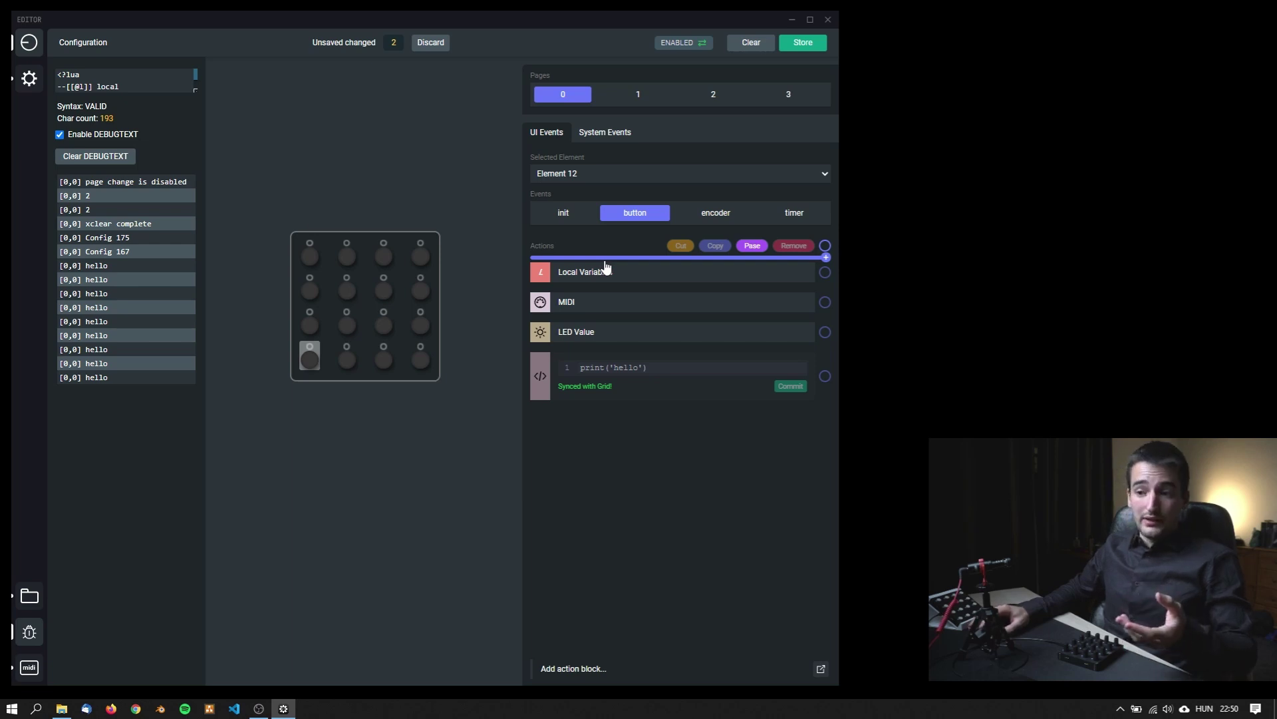
Insert an If condition block between the MIDI and LED Value actions of the button event
left_click(606, 260)
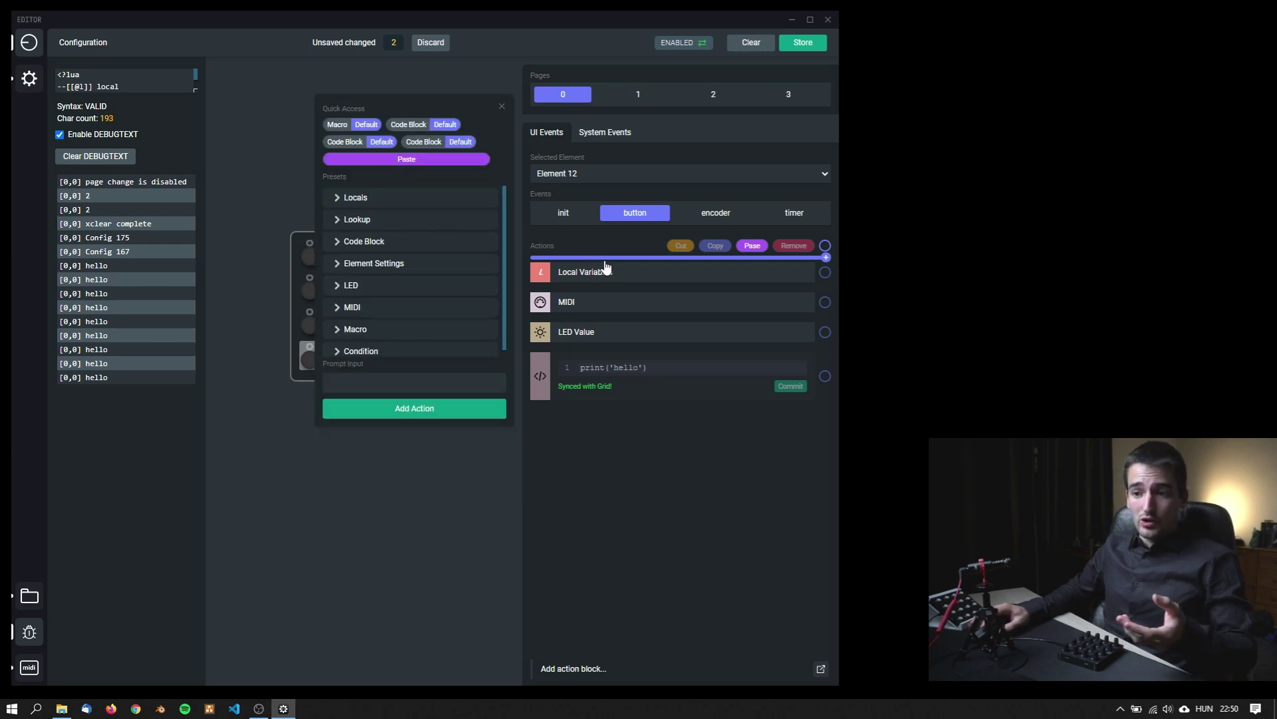
left_click(607, 319)
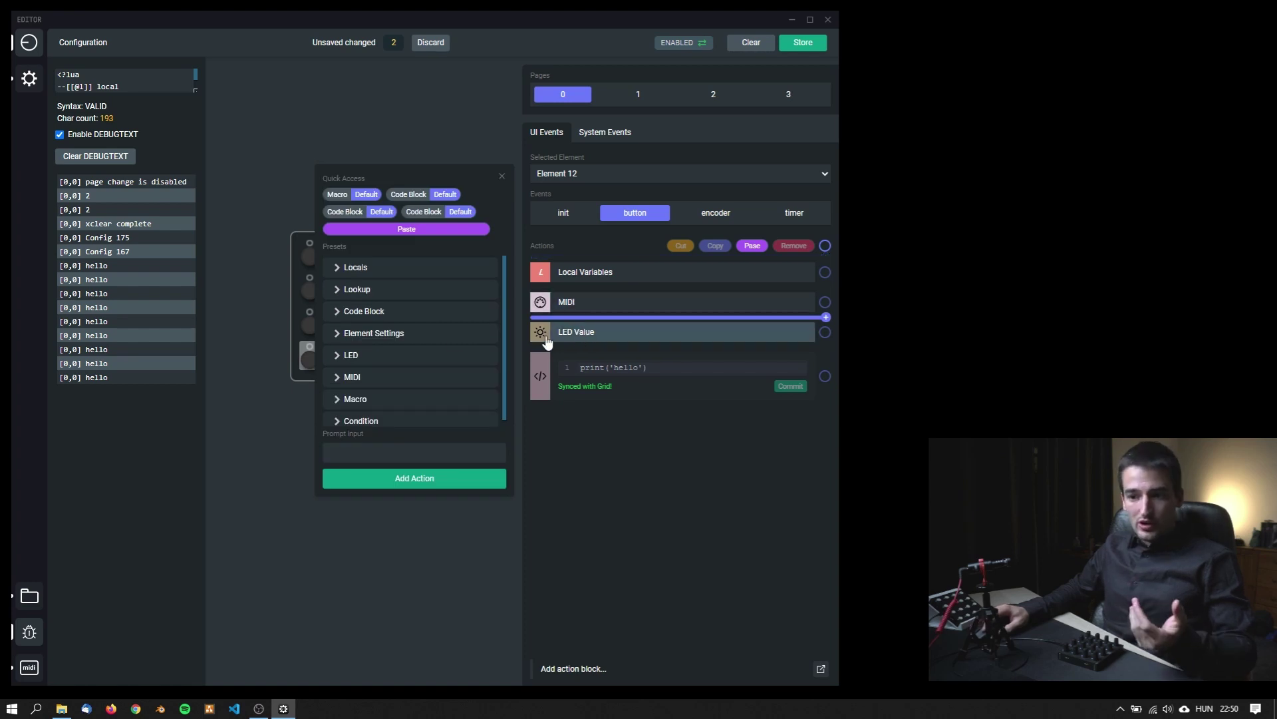
scroll(399, 339, "down", 1)
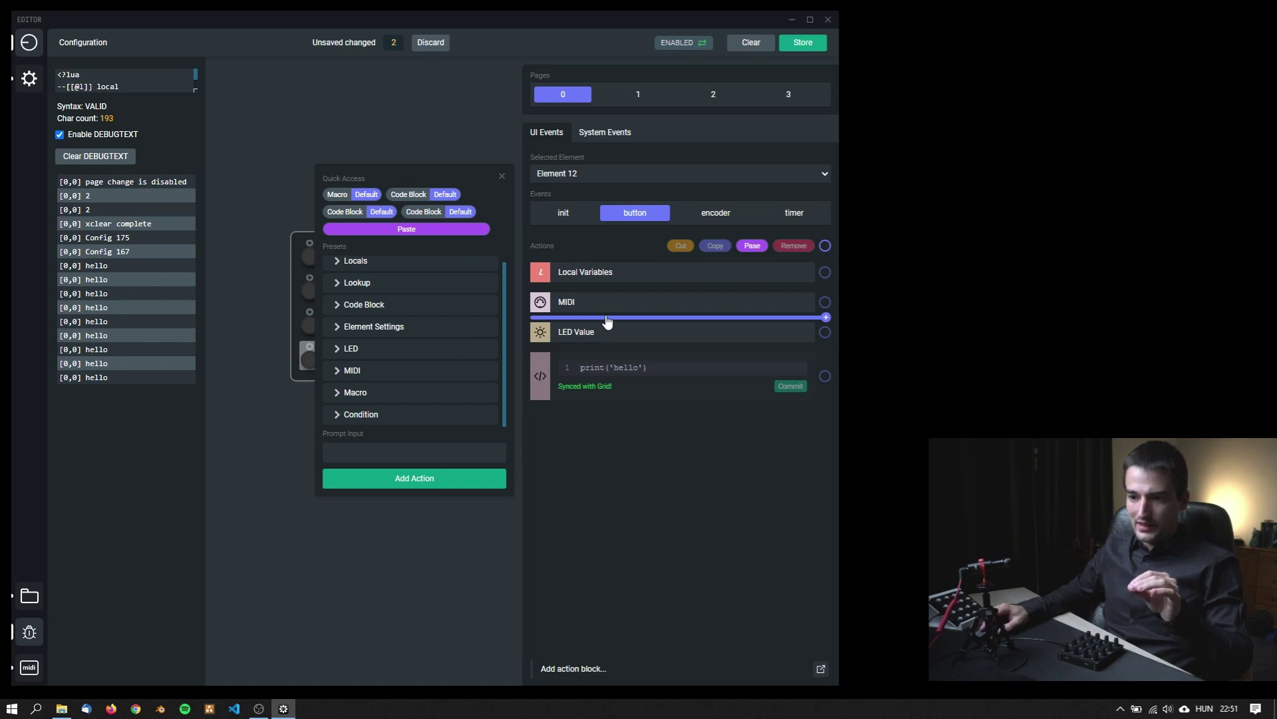
left_click(358, 415)
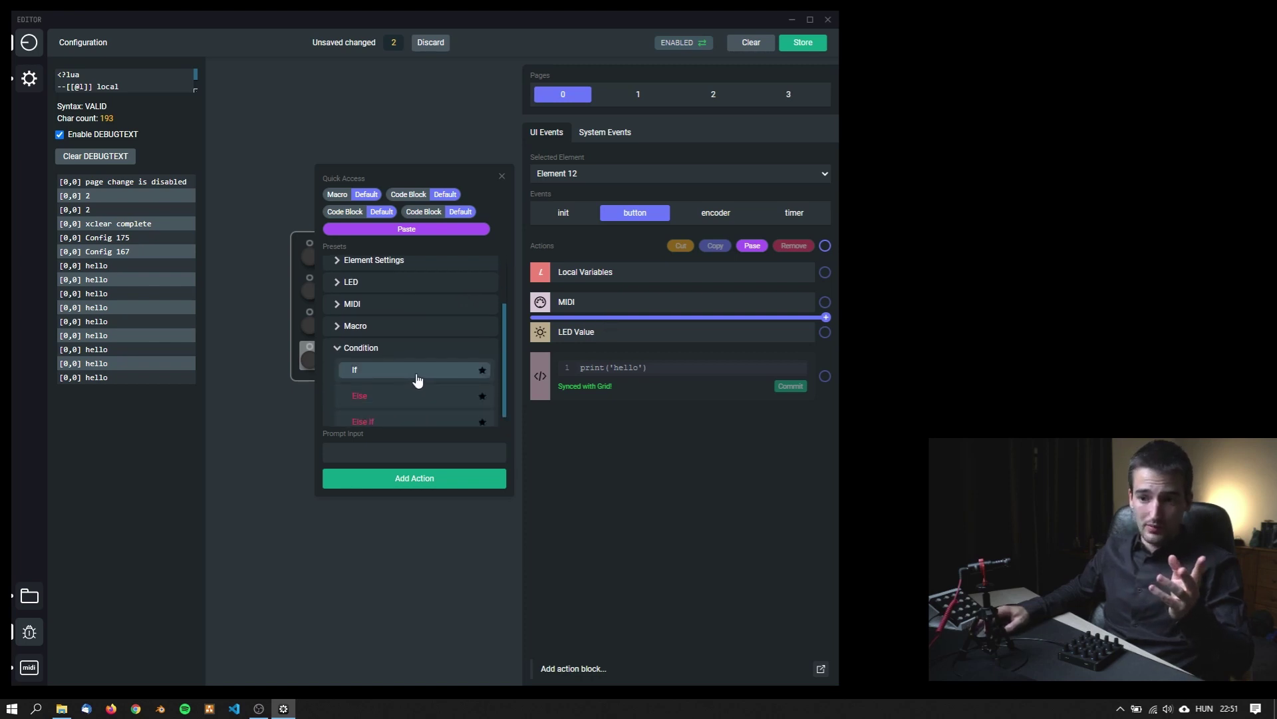
left_click(417, 377)
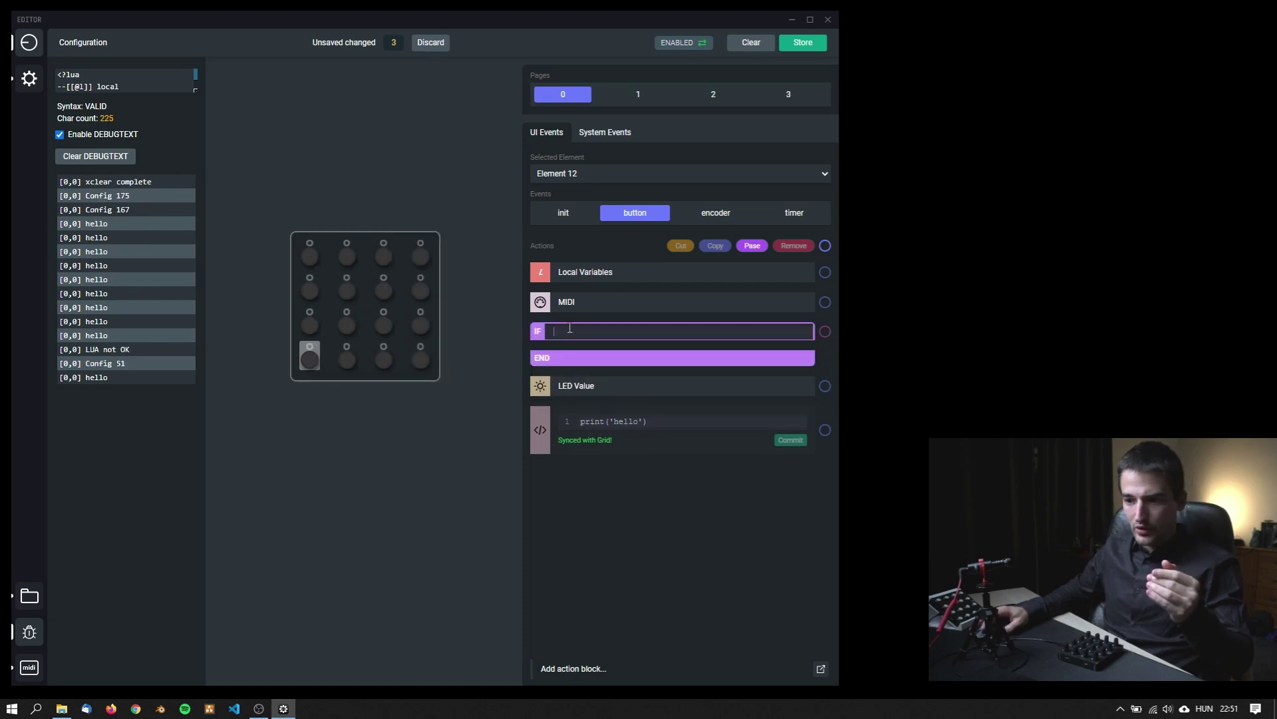
Expand the Local Variables, set the If condition to val == 127, and clear the debug text
left_click(543, 273)
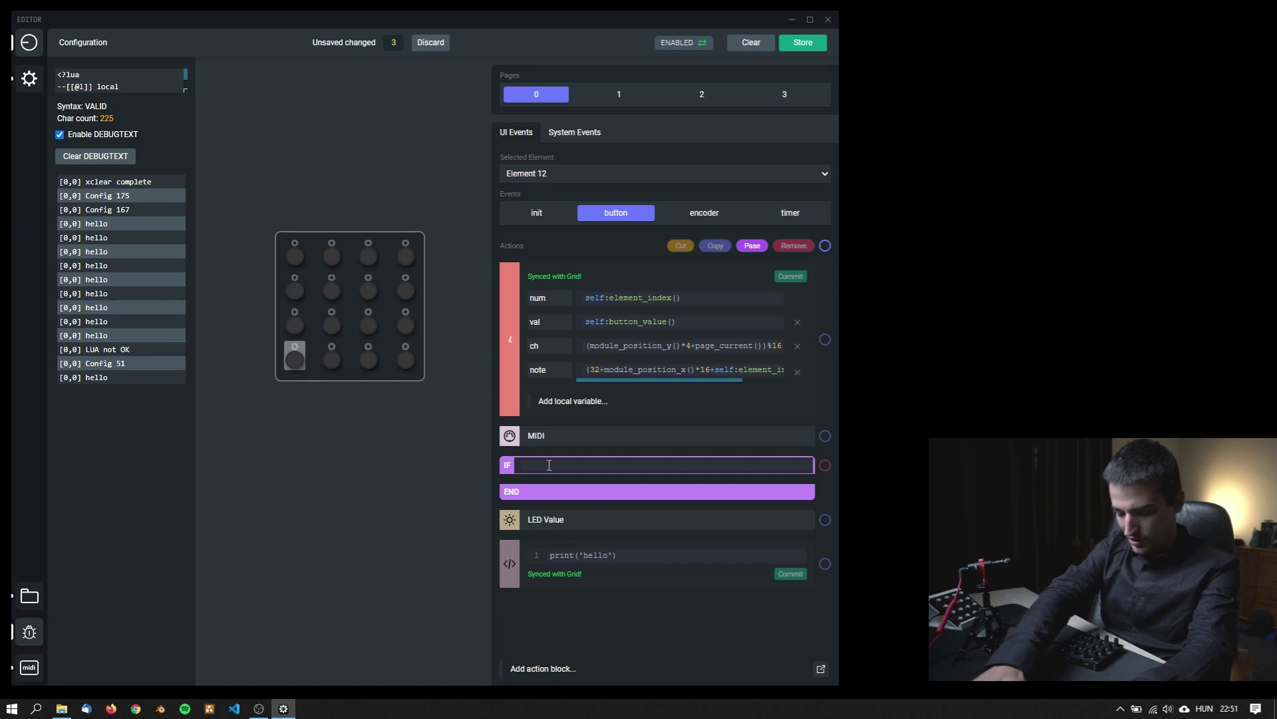
type("va")
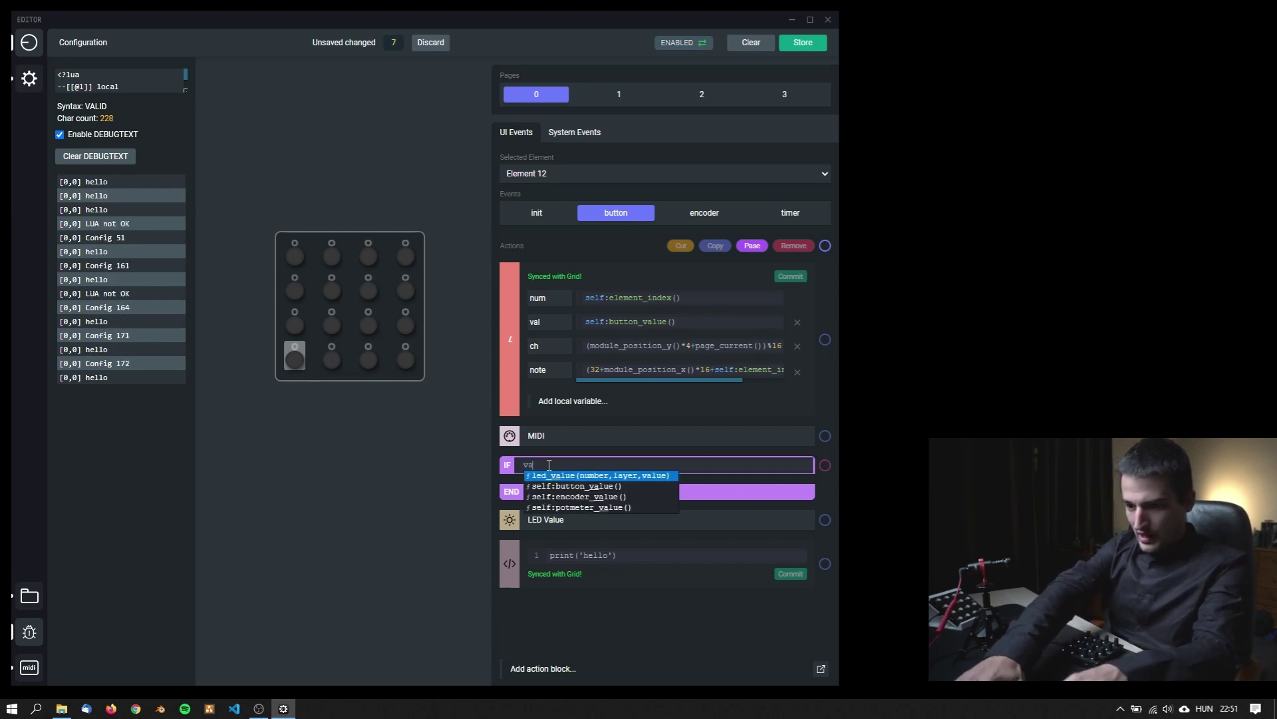
type("l == ")
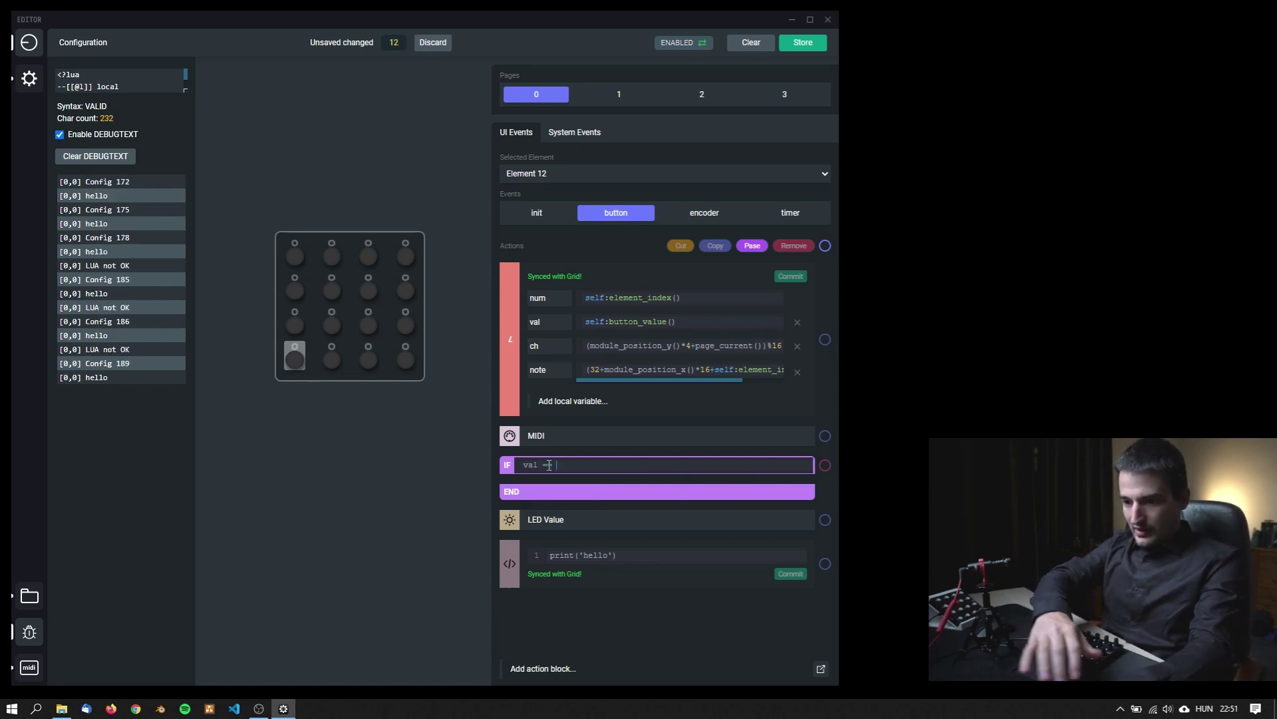
type("127")
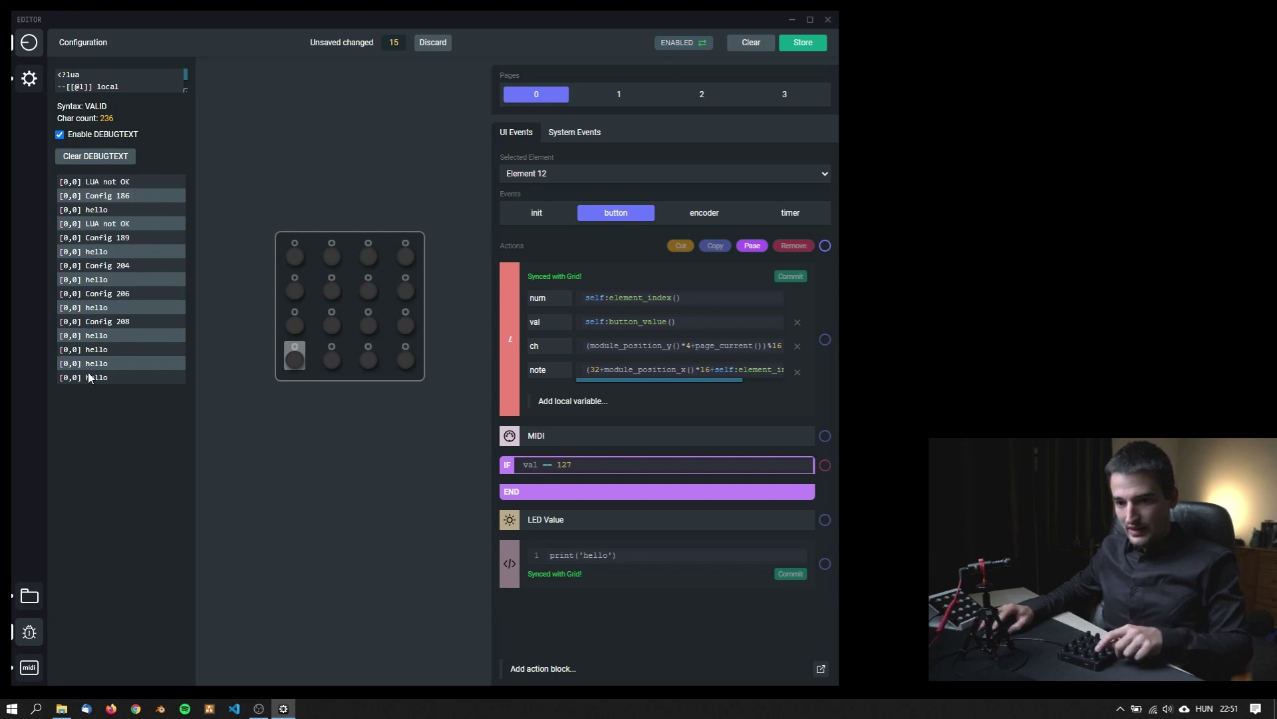
left_click(97, 157)
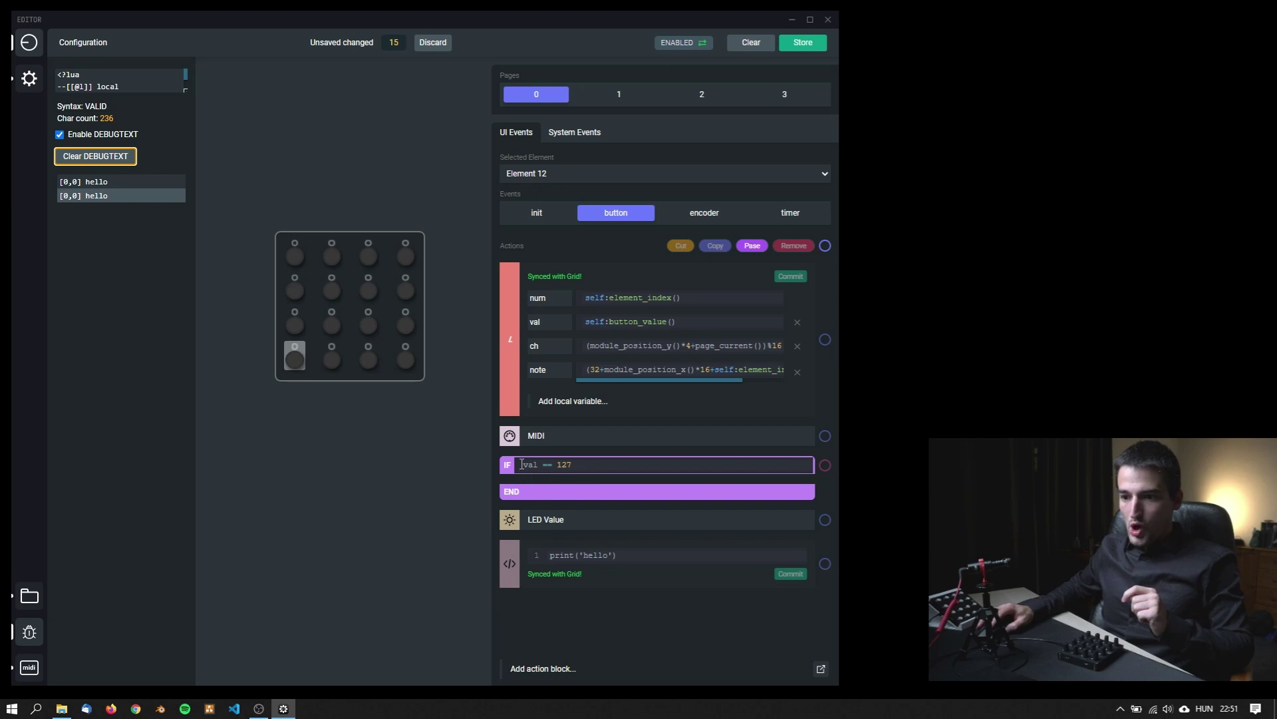
Move the print('hello') Code Block inside the If block and remove the MIDI action from the button event
left_click_drag(509, 564, 594, 480)
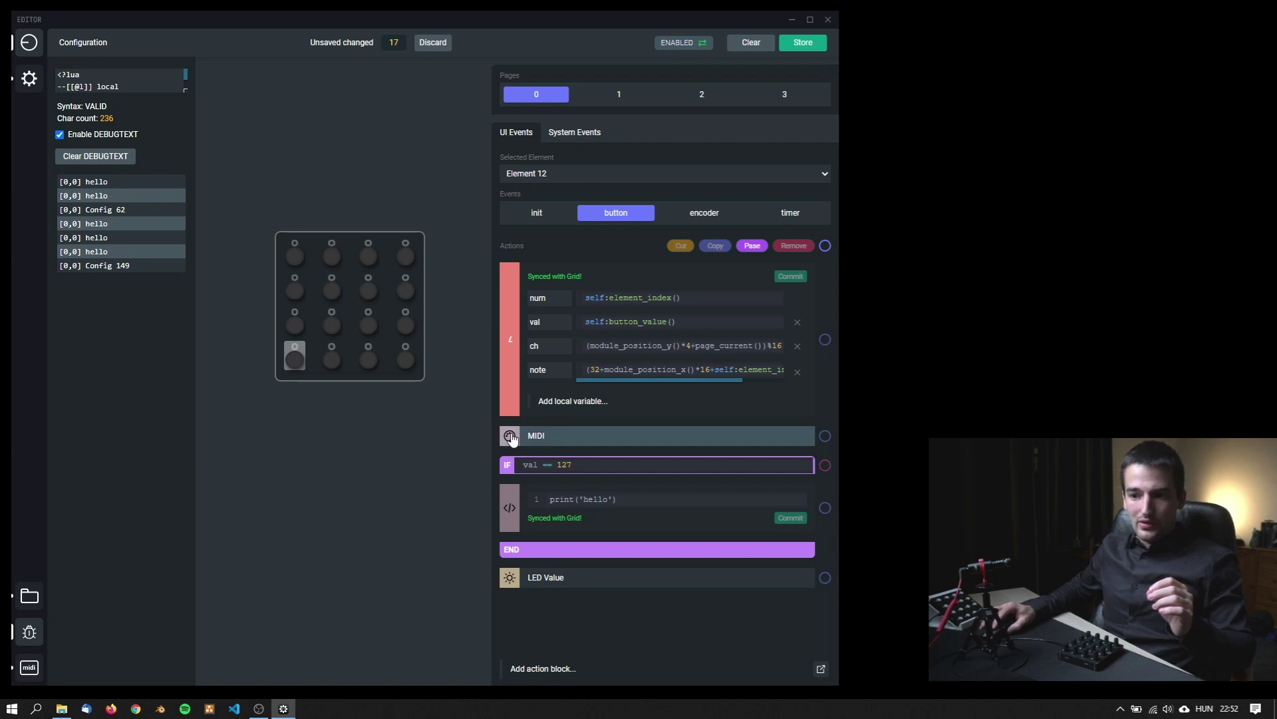
left_click_drag(515, 443, 664, 675)
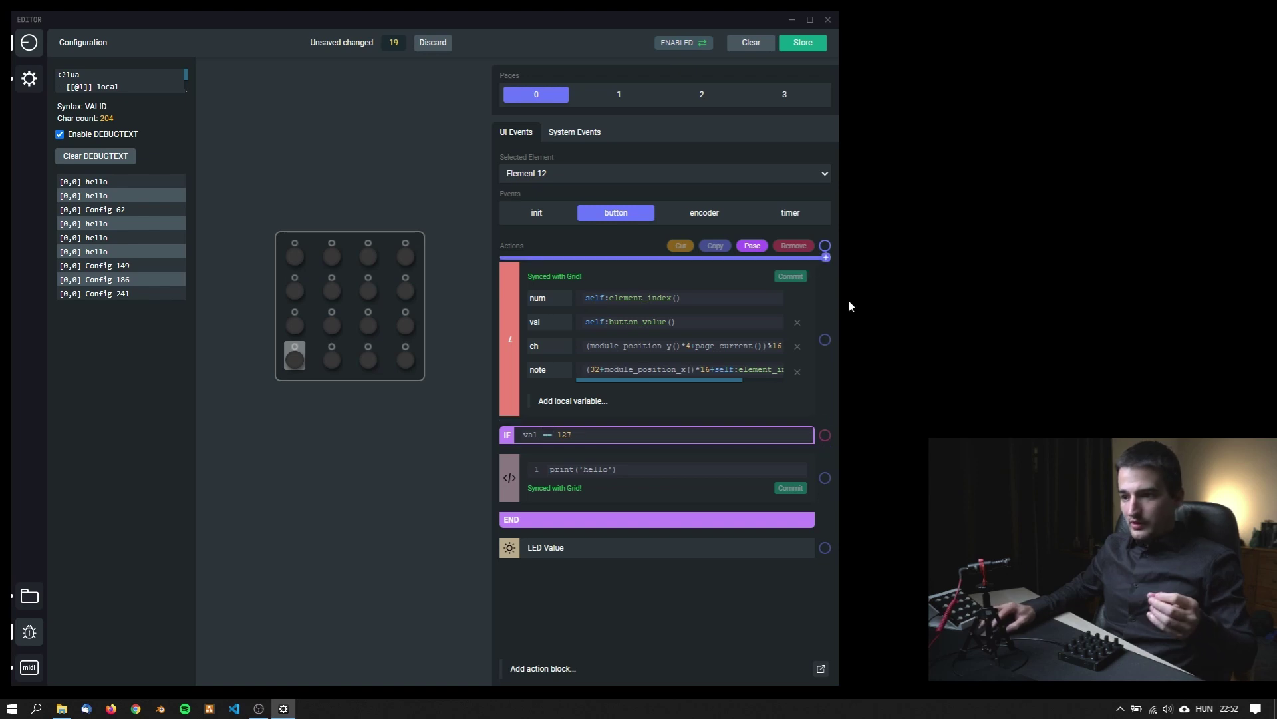
left_click(826, 436)
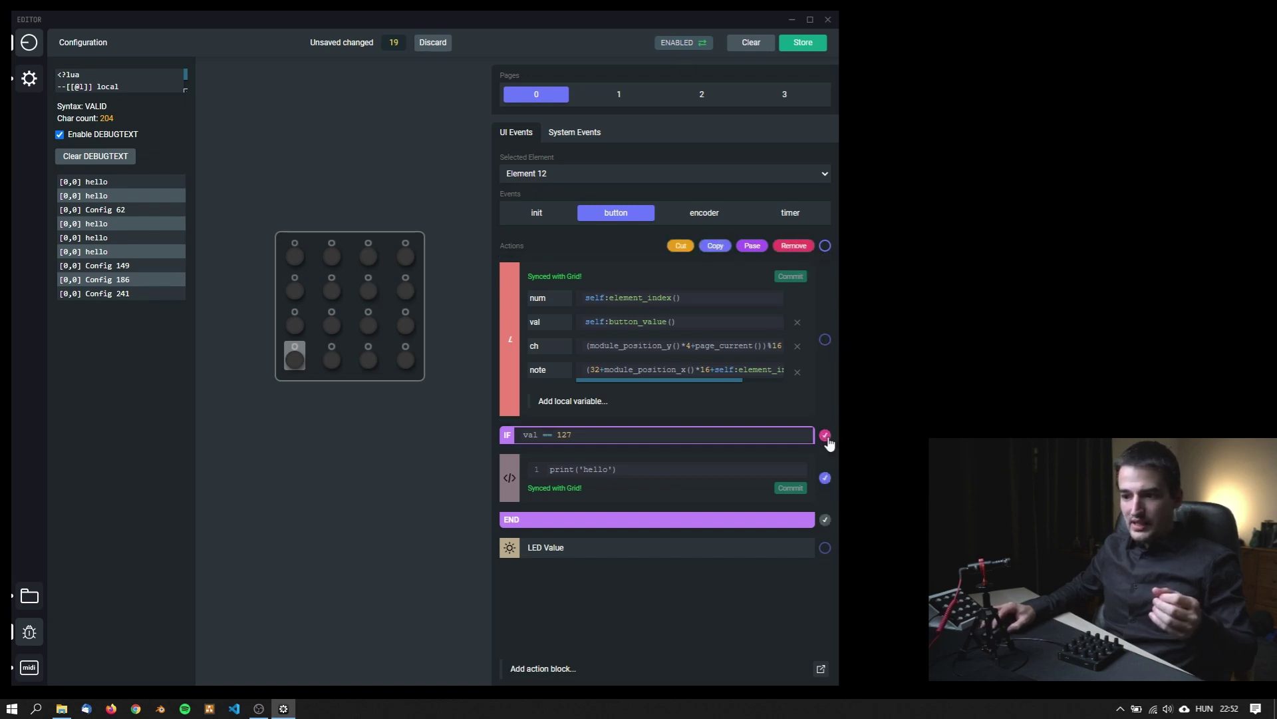
left_click(826, 436)
left_click(826, 344)
left_click(825, 478)
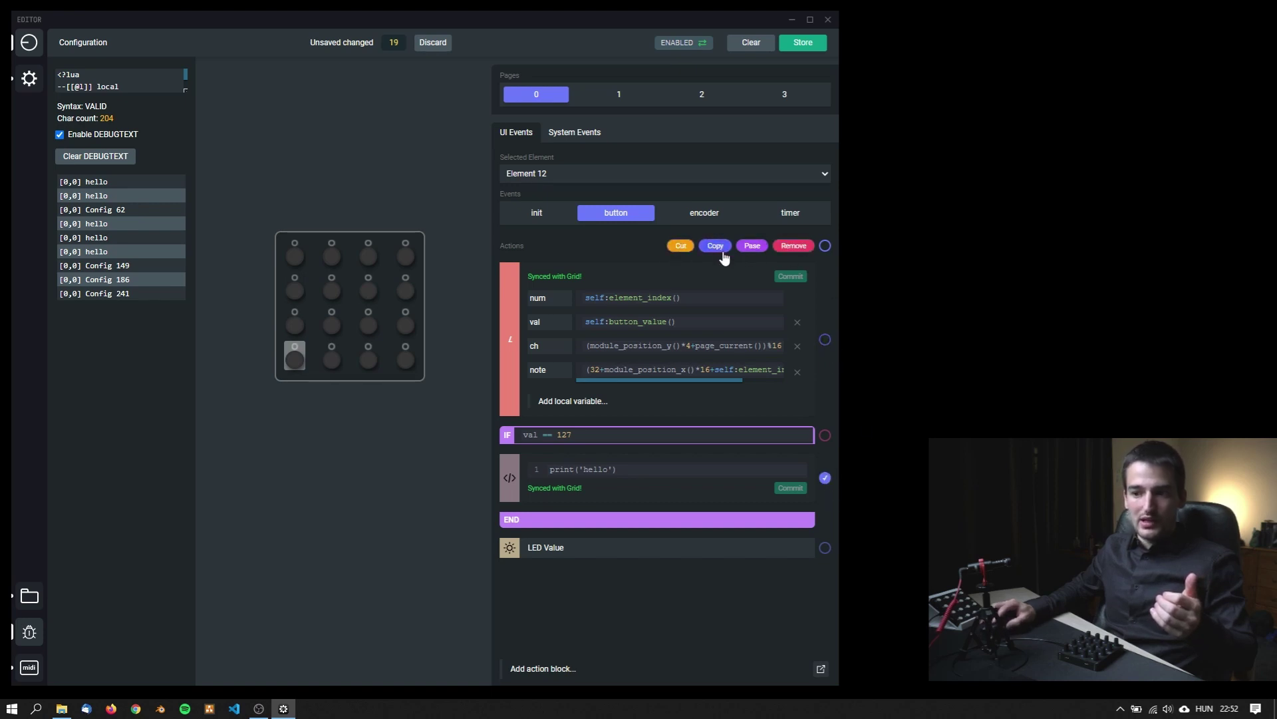
left_click(825, 477)
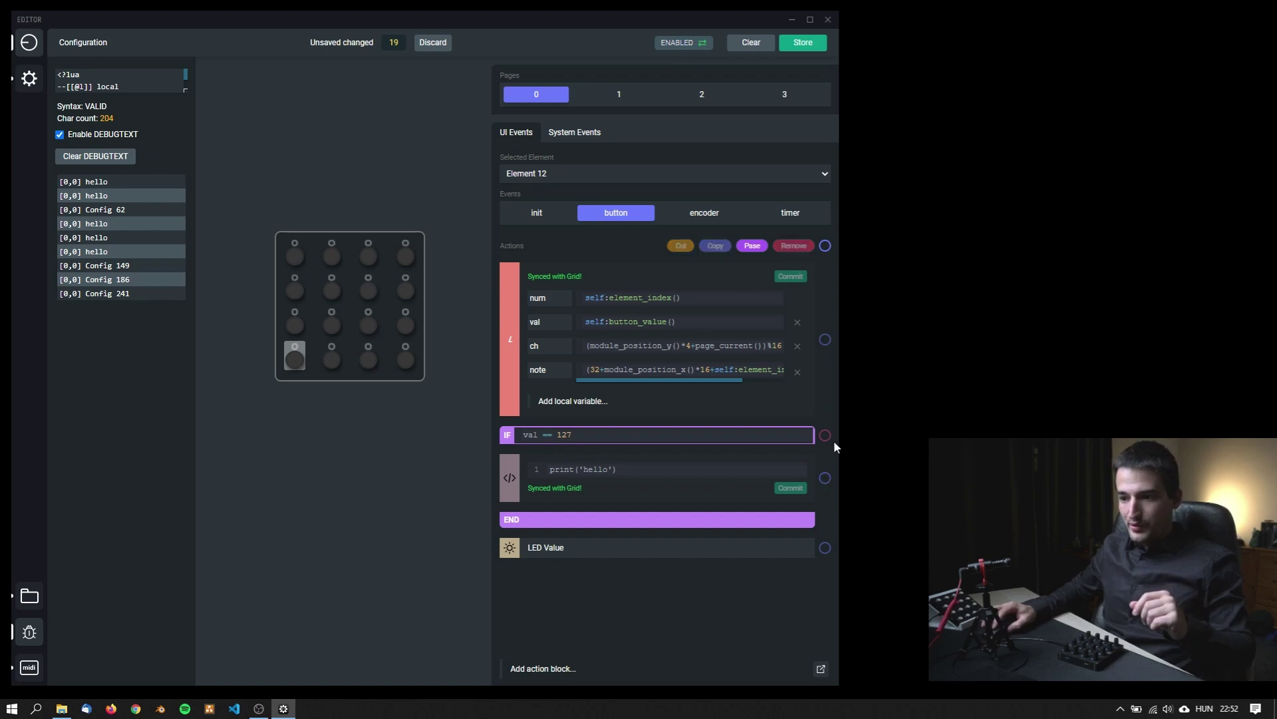
Copy the whole If block with its Code Block and paste it after Local Variables in Element 12's encoder event
left_click(826, 436)
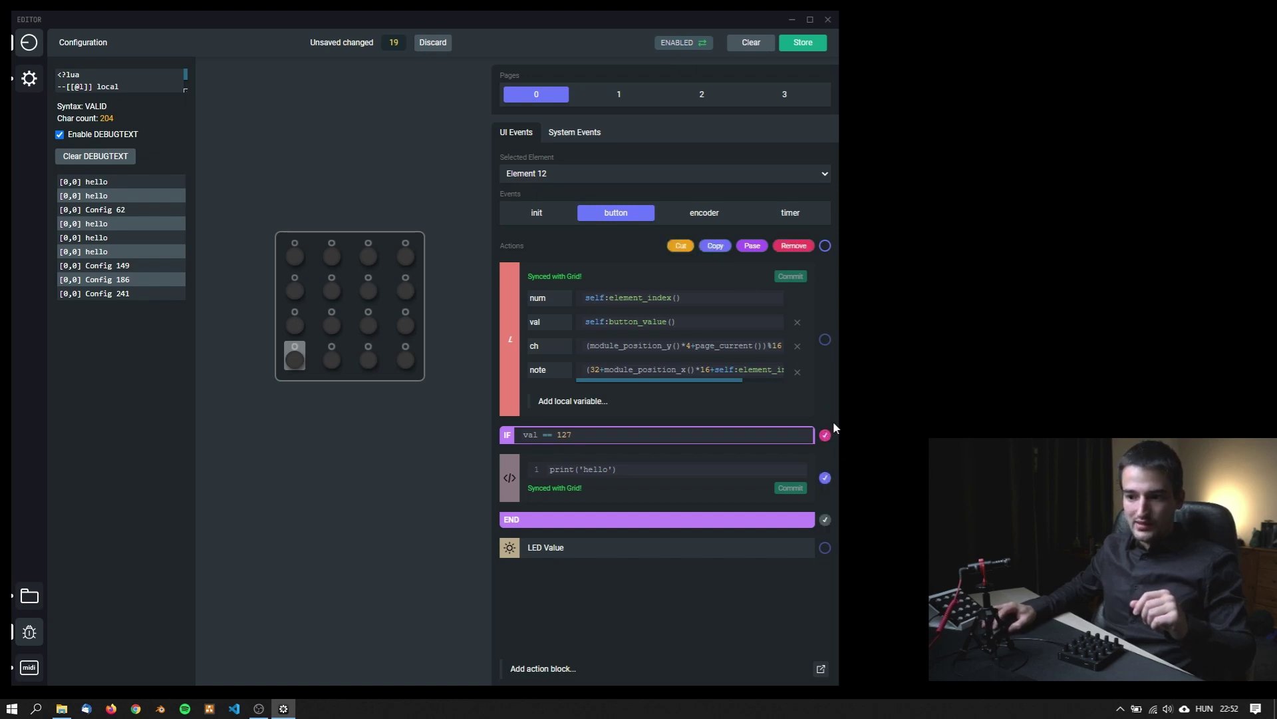
left_click(717, 247)
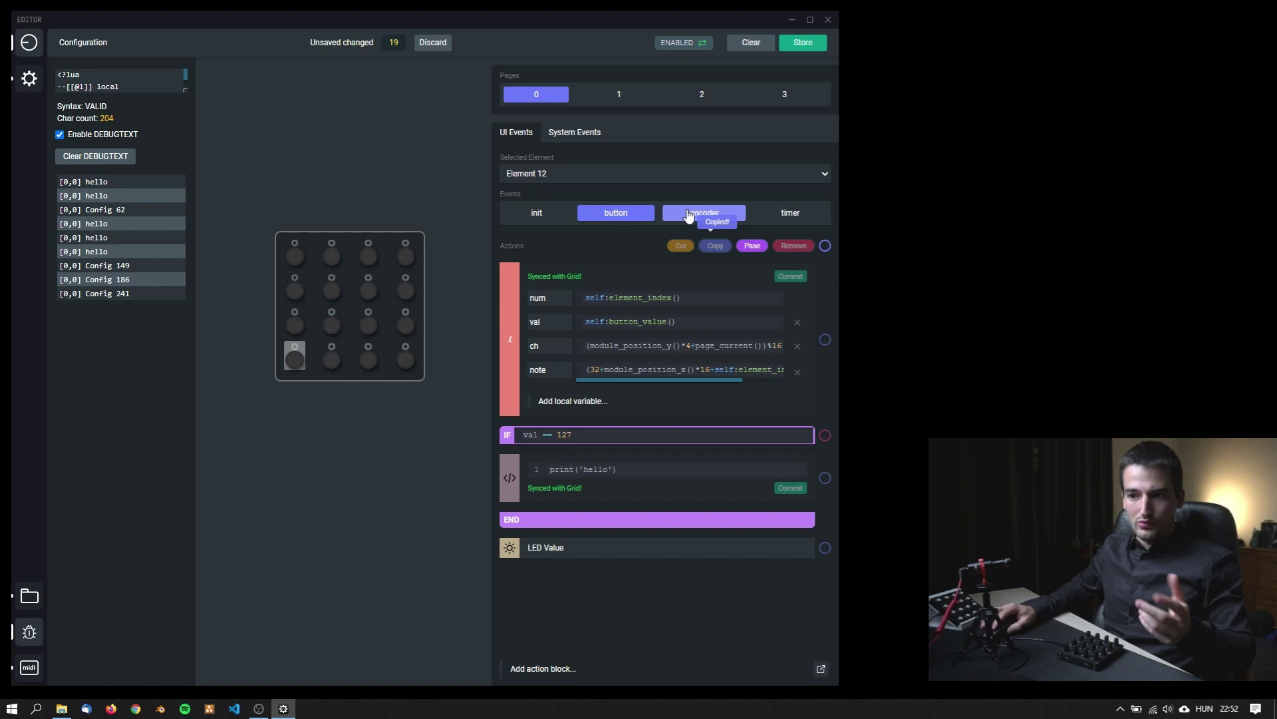
left_click(710, 214)
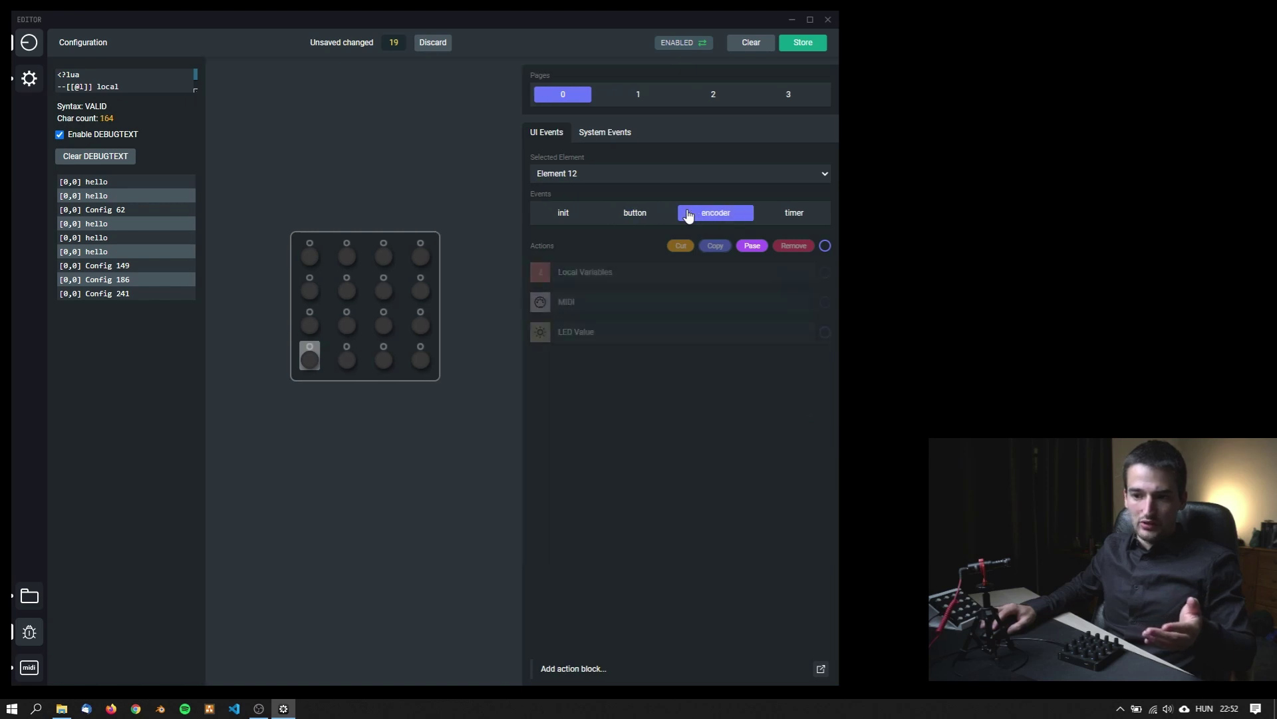
left_click(568, 287)
left_click(394, 200)
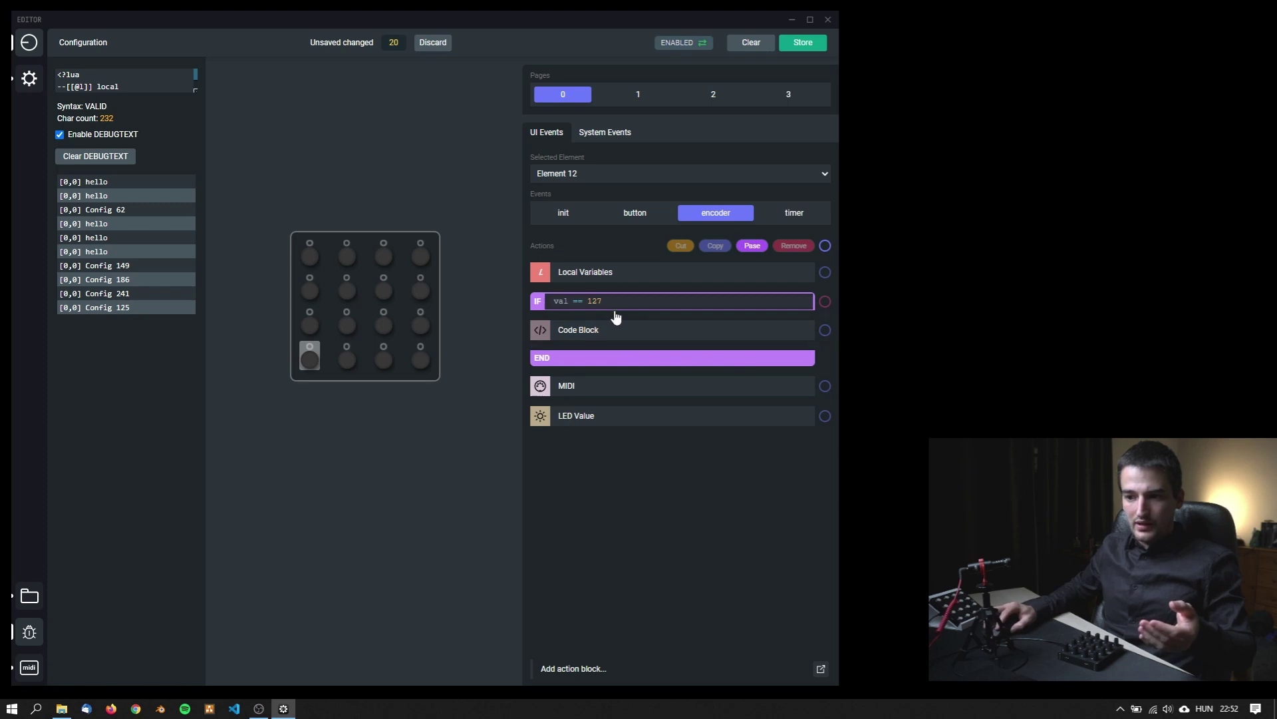
Compare the actions of the button and encoder events and check the code inside the pasted Code Block
left_click(643, 218)
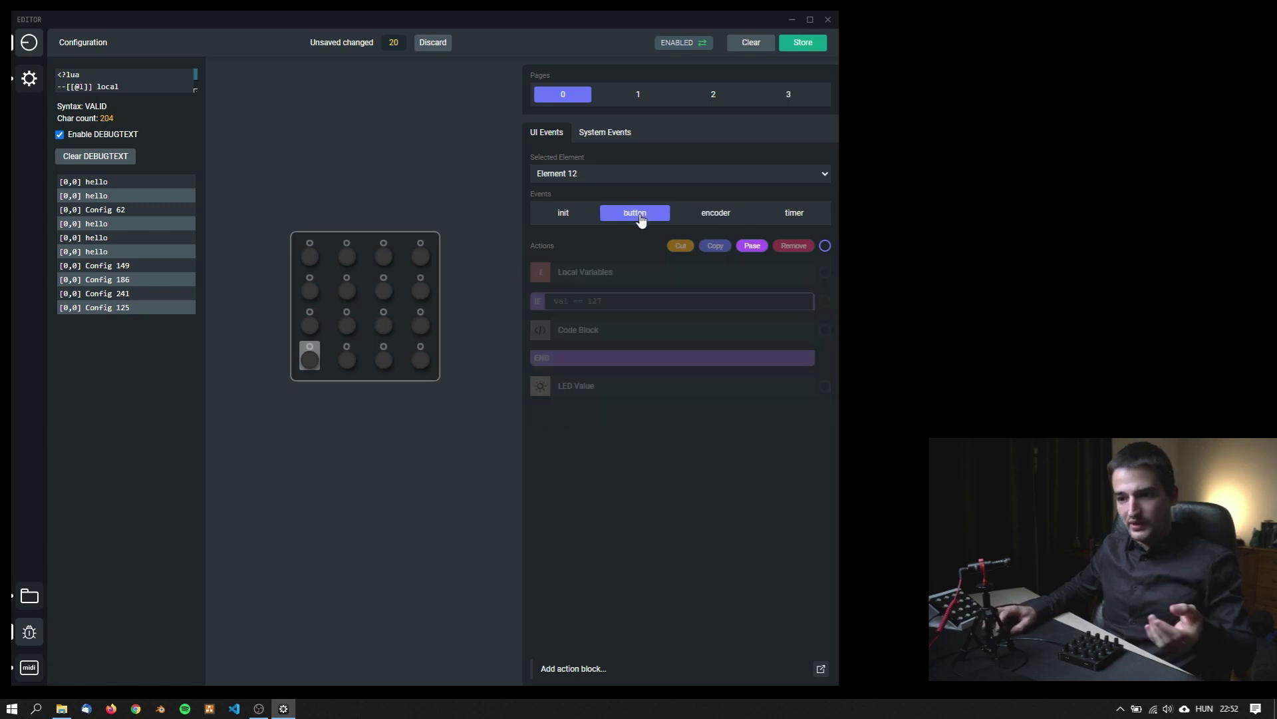
left_click(707, 220)
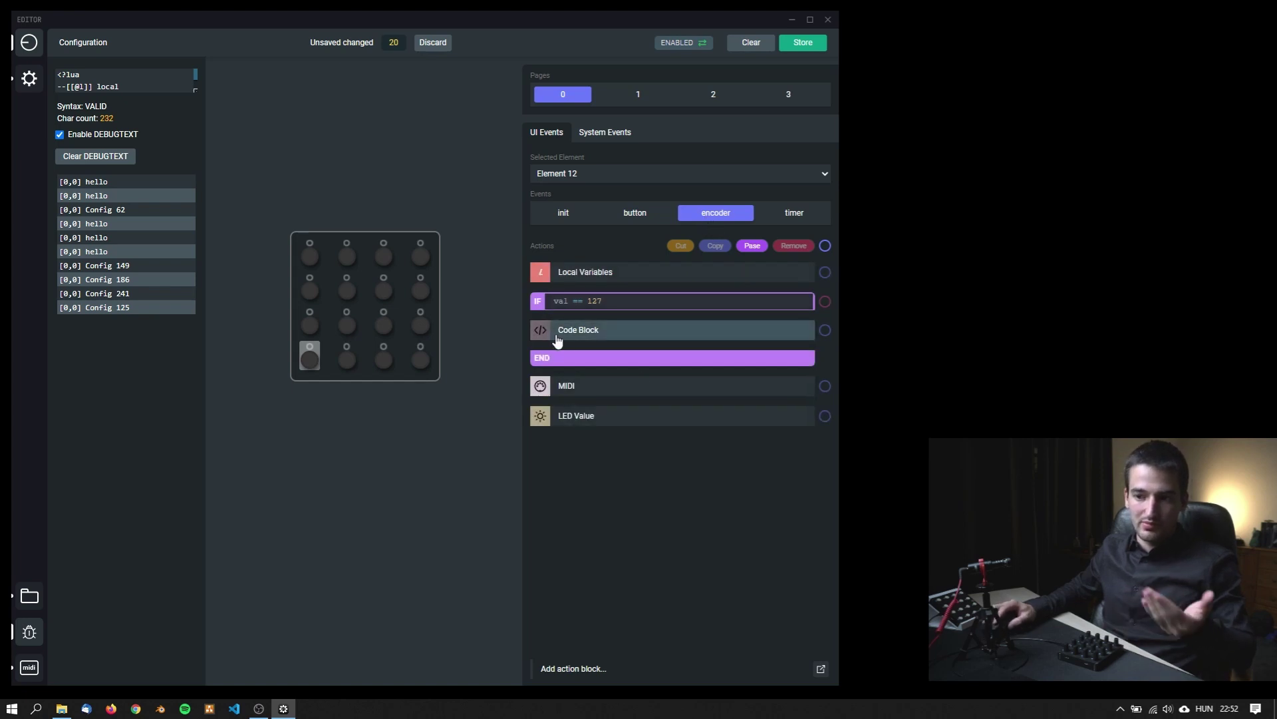
left_click(559, 336)
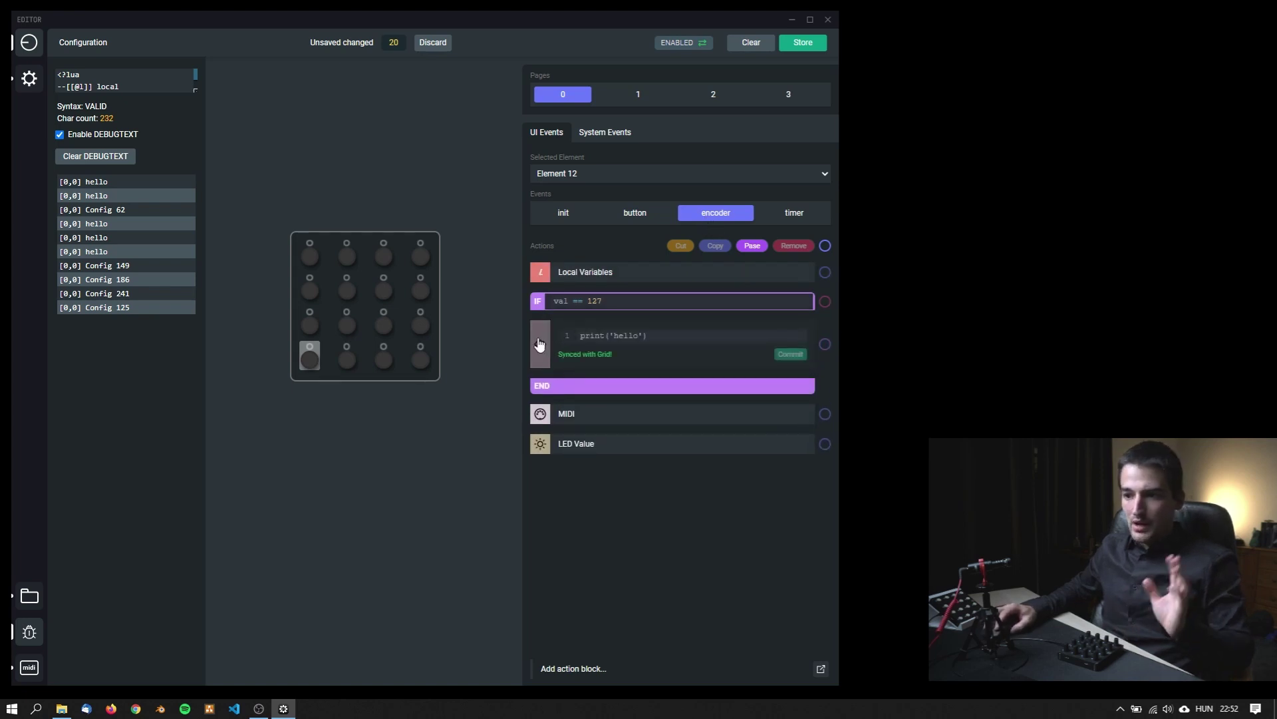
left_click(540, 344)
left_click(635, 213)
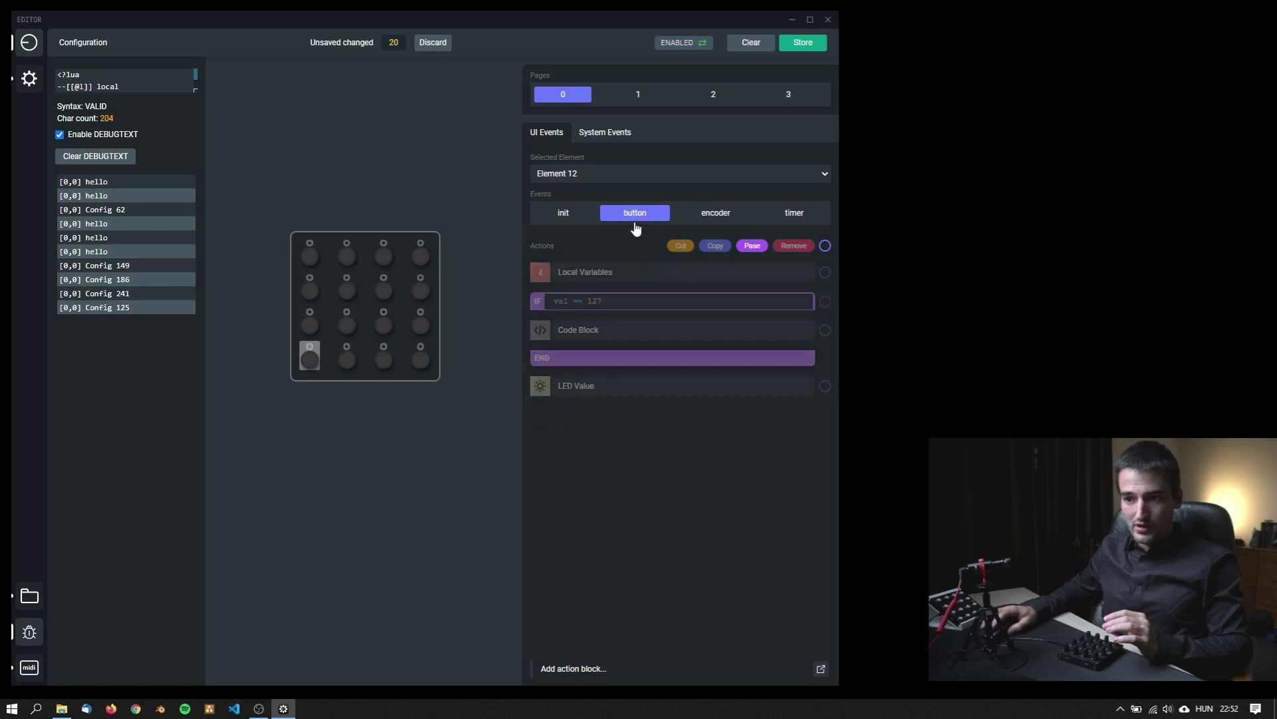
left_click(711, 218)
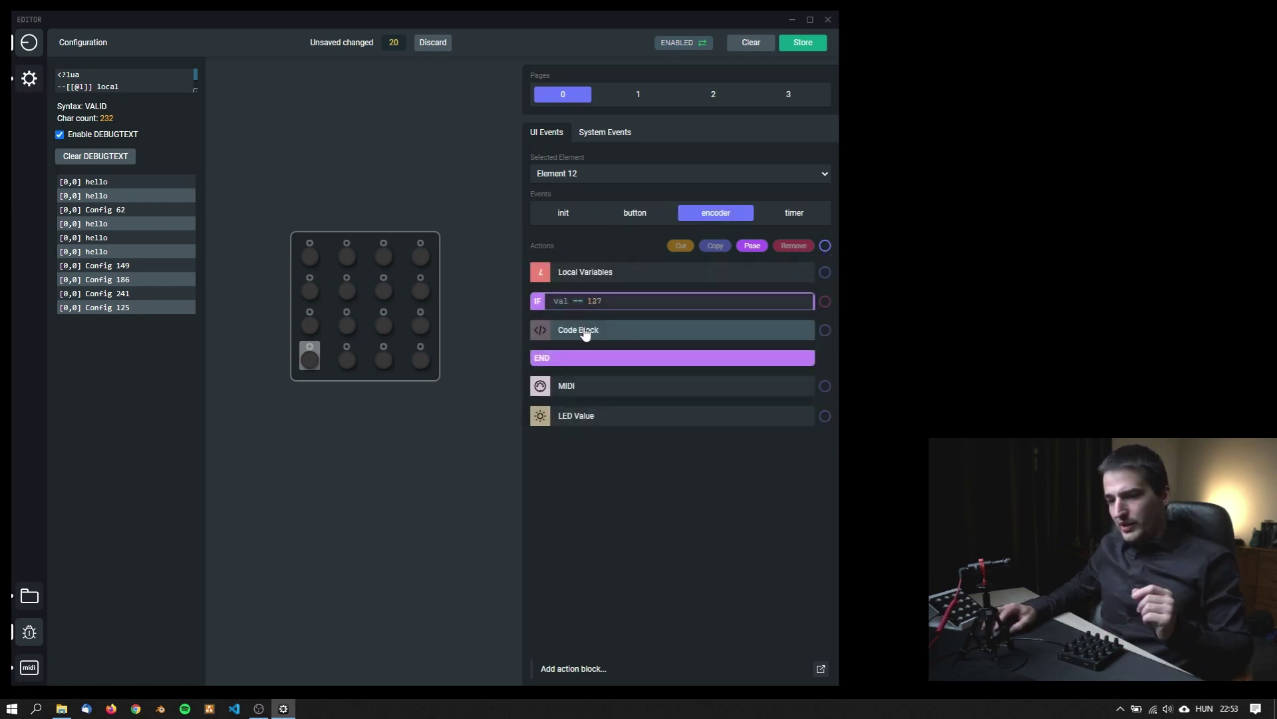
Expand the encoder event's Code Block and change its If condition to val > 127
left_click(581, 330)
left_click_drag(580, 300, 584, 302)
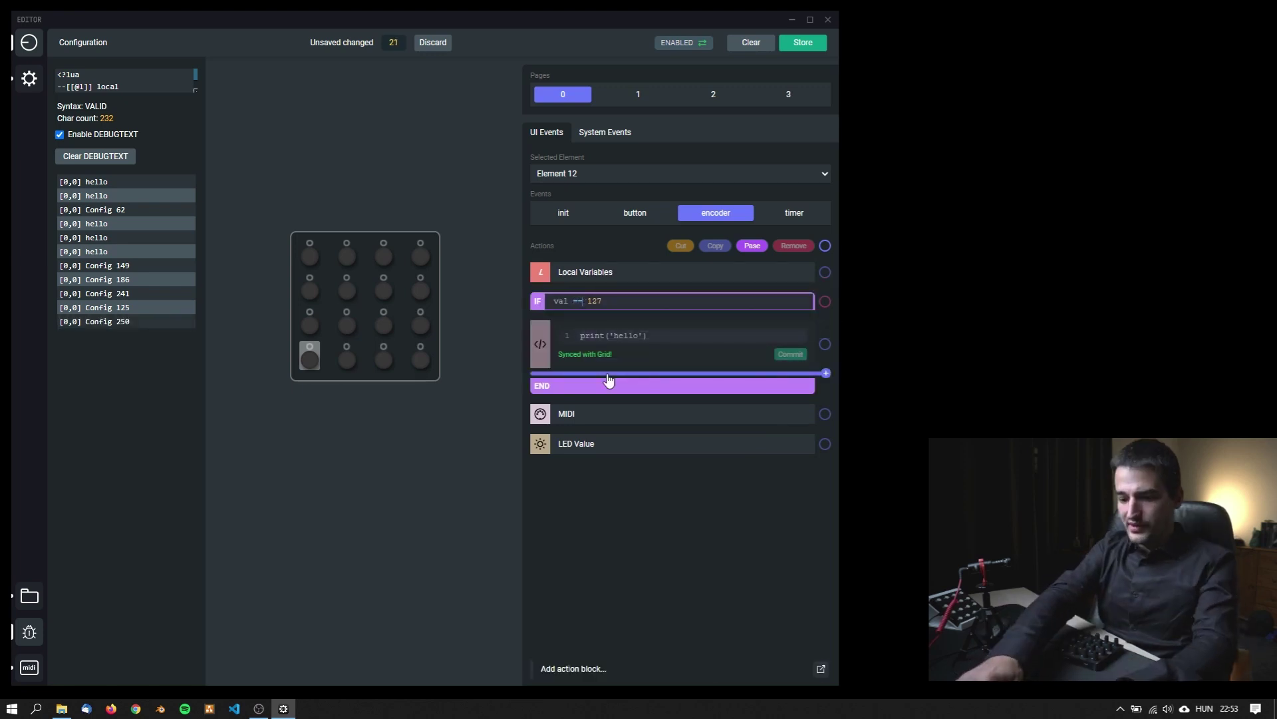
key("BackSpace")
key("BackSpace")
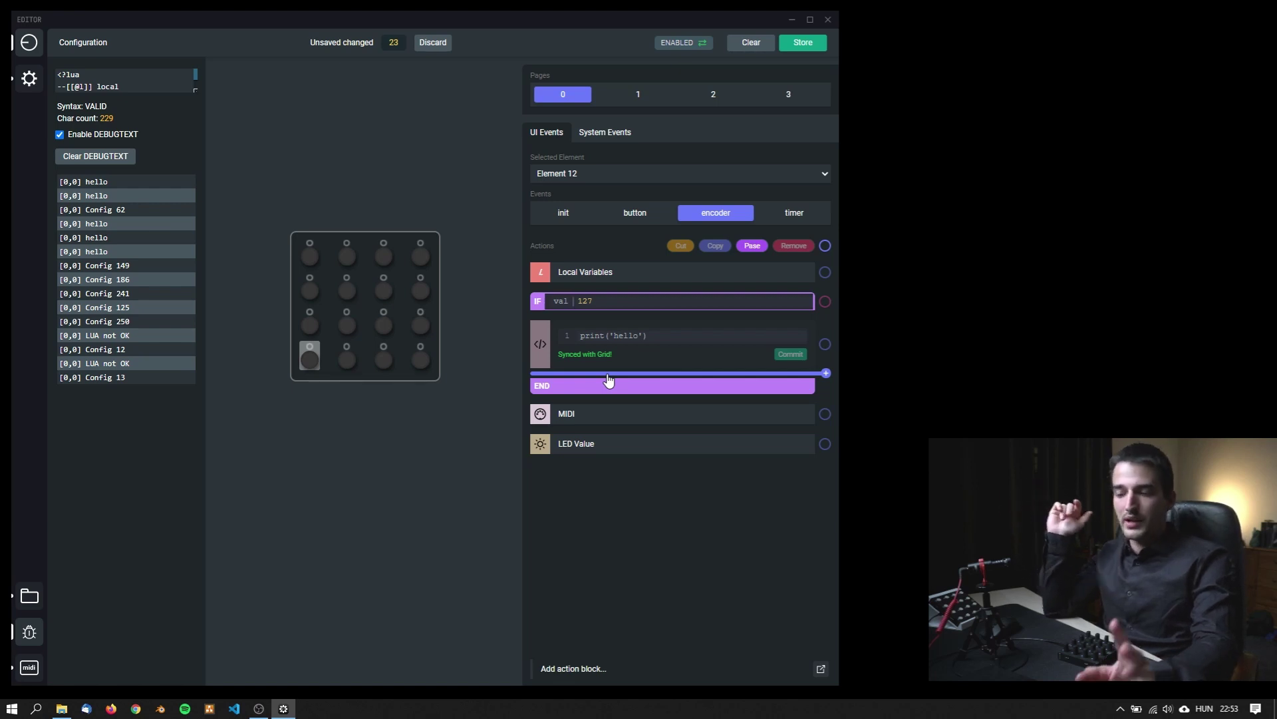
type(">")
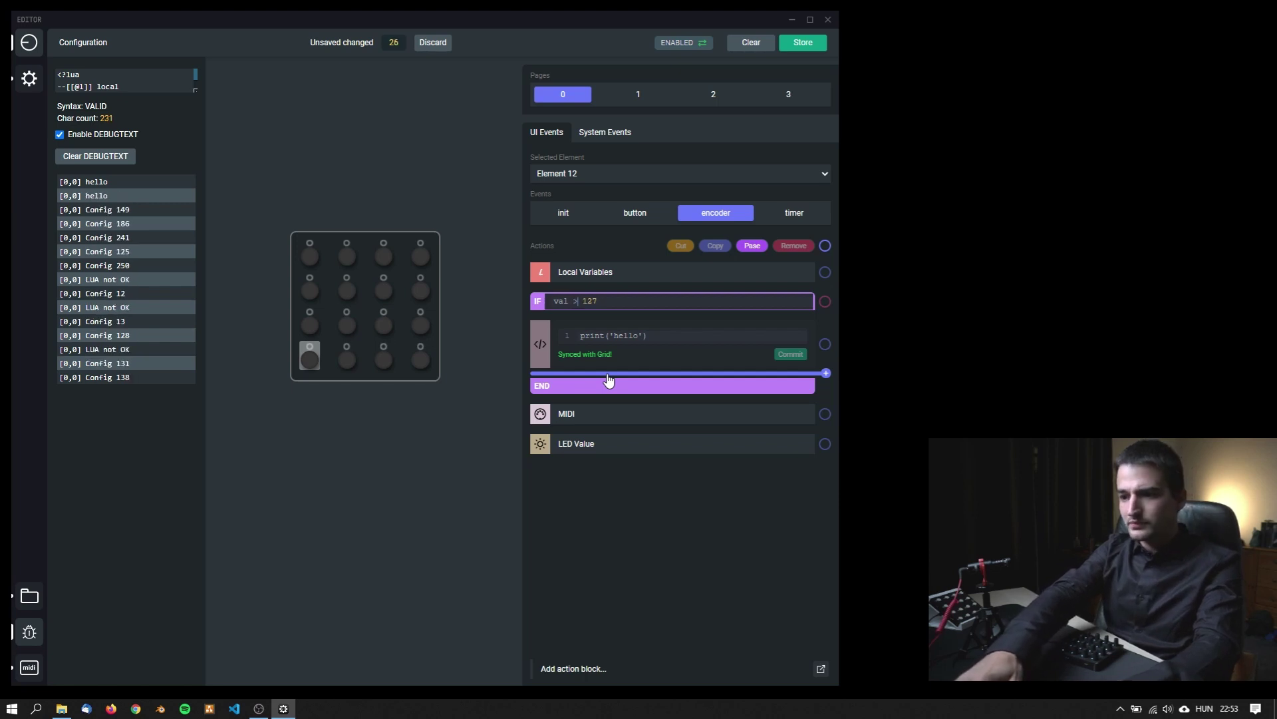
Set the If condition in Element 12's encoder event to val < 10
key("BackSpace")
type("<")
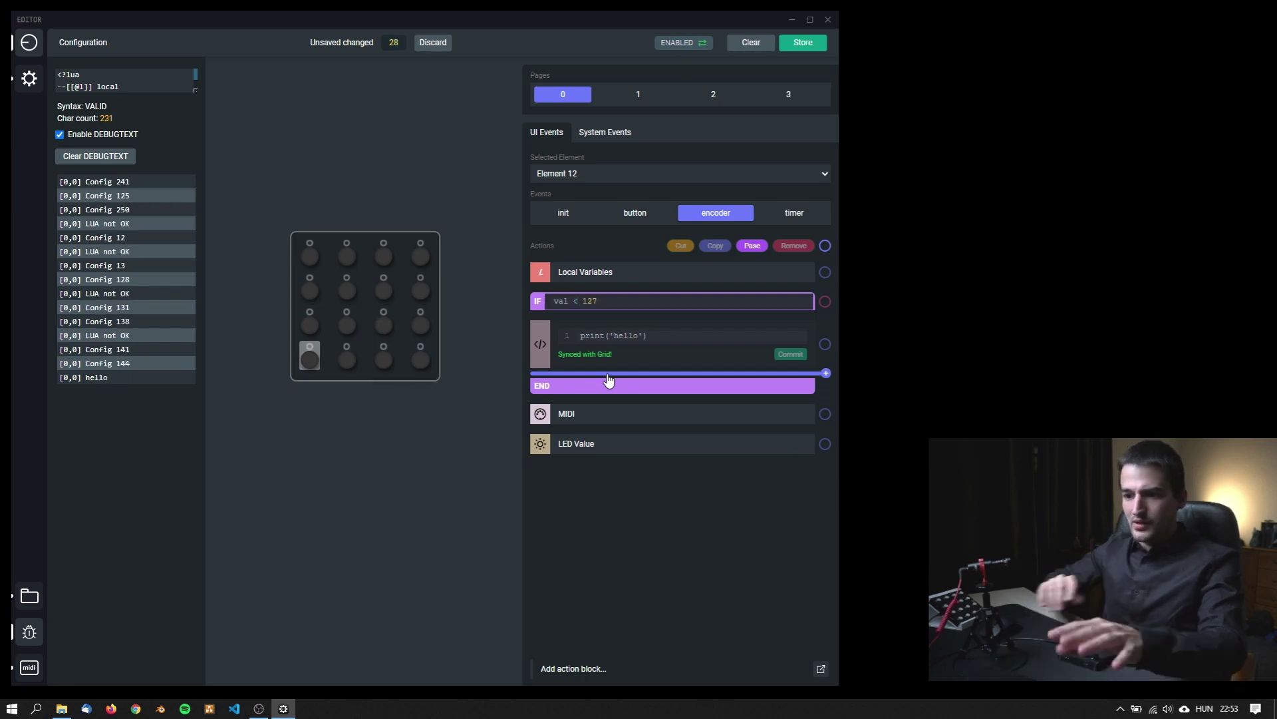
left_click(633, 309)
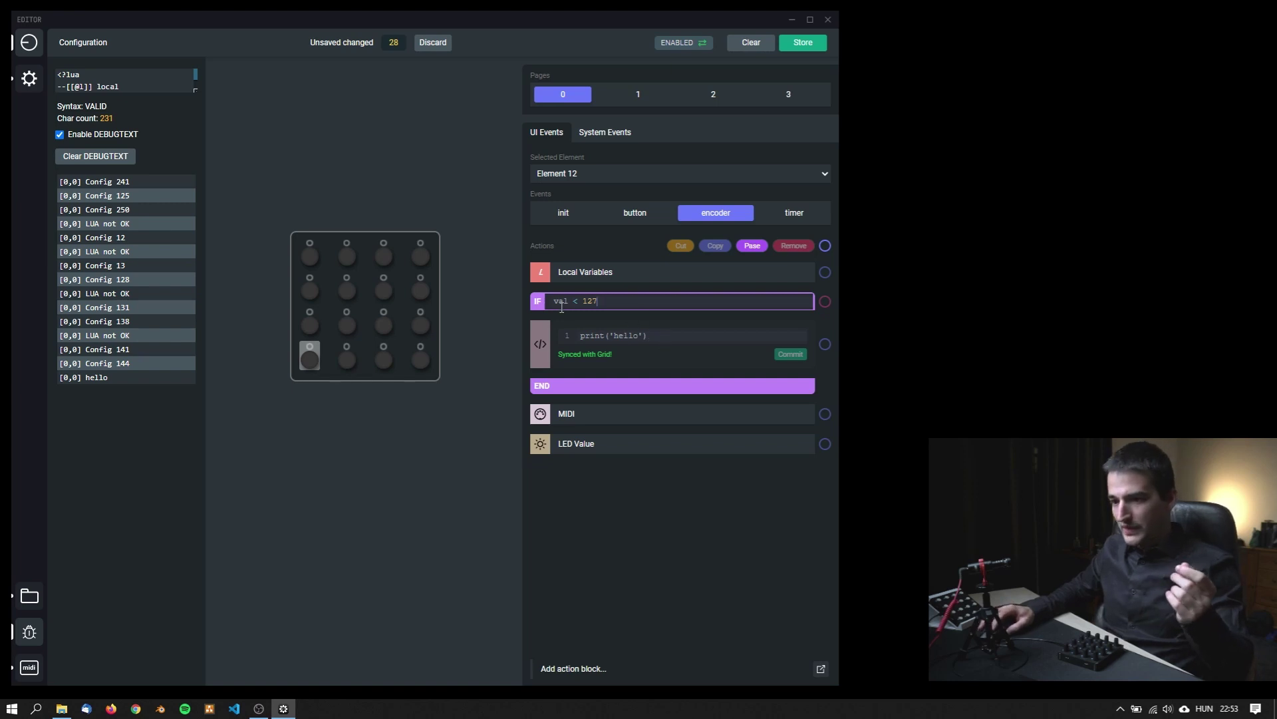
key("BackSpace")
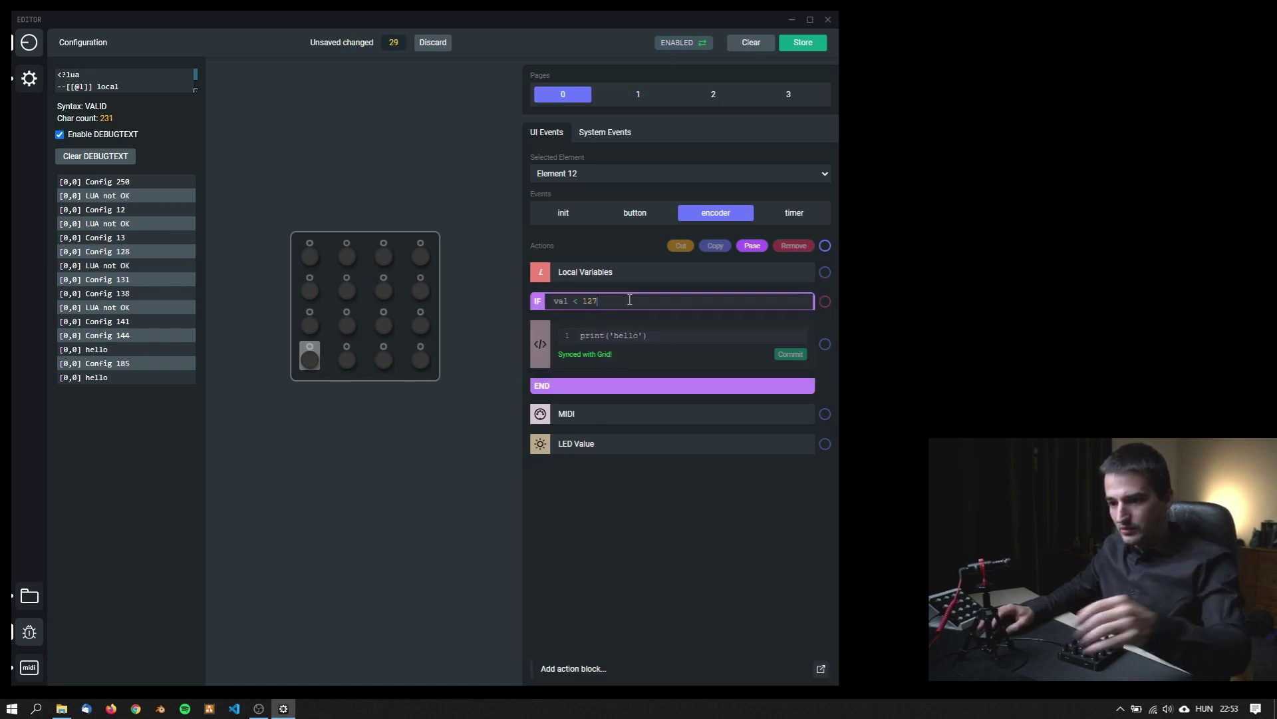
Add a Code Block between Local Variables and the If block, enter print(val) as its code and commit it
left_click(589, 289)
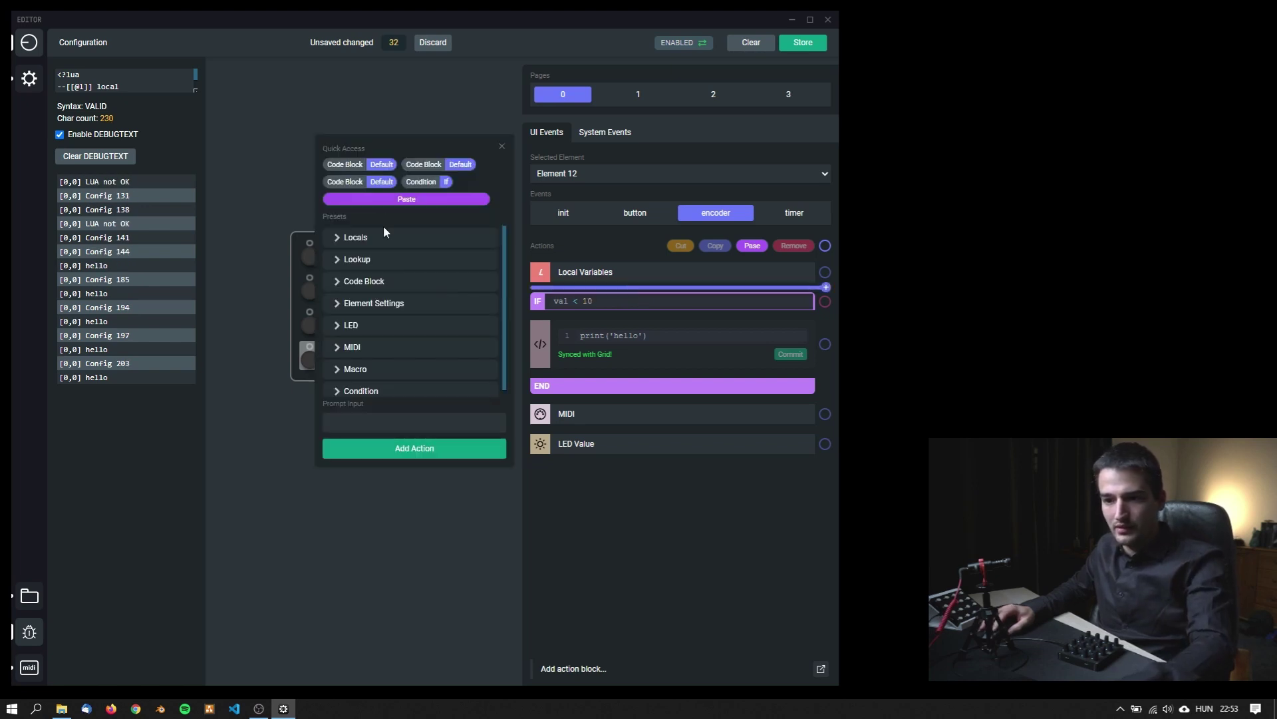
left_click(373, 166)
left_click(607, 313)
type("p")
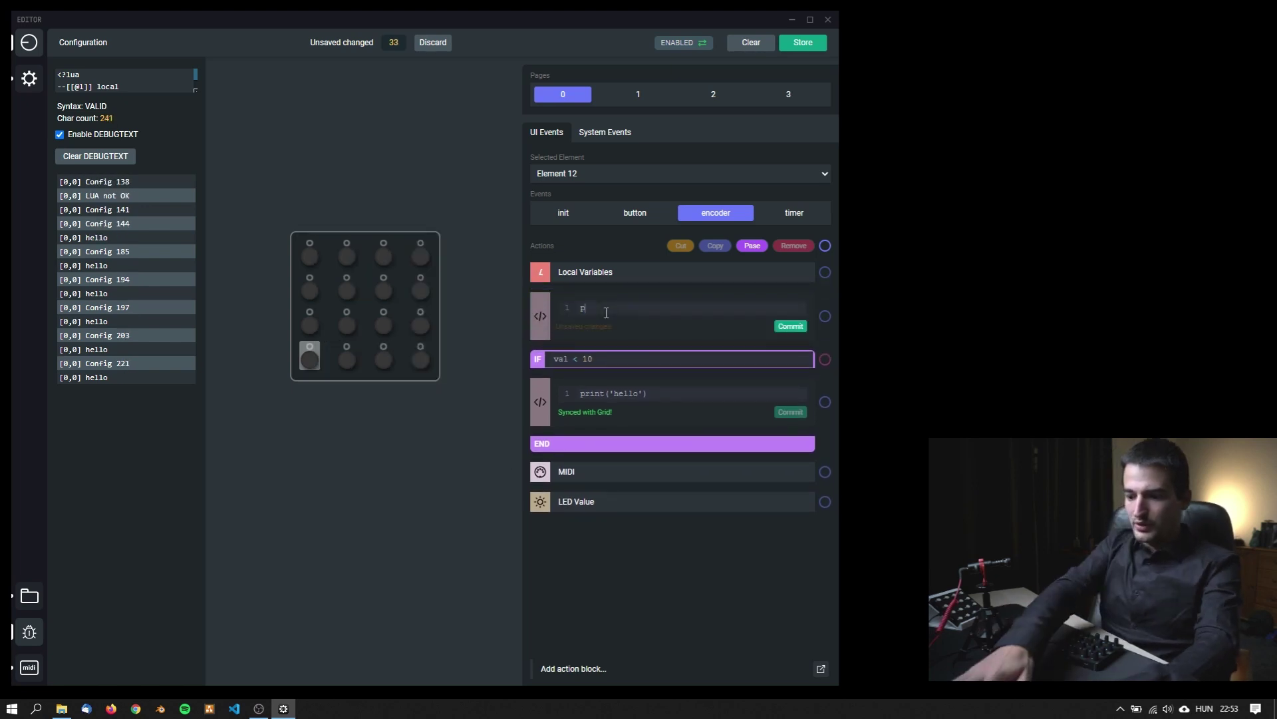
type("rint(val")
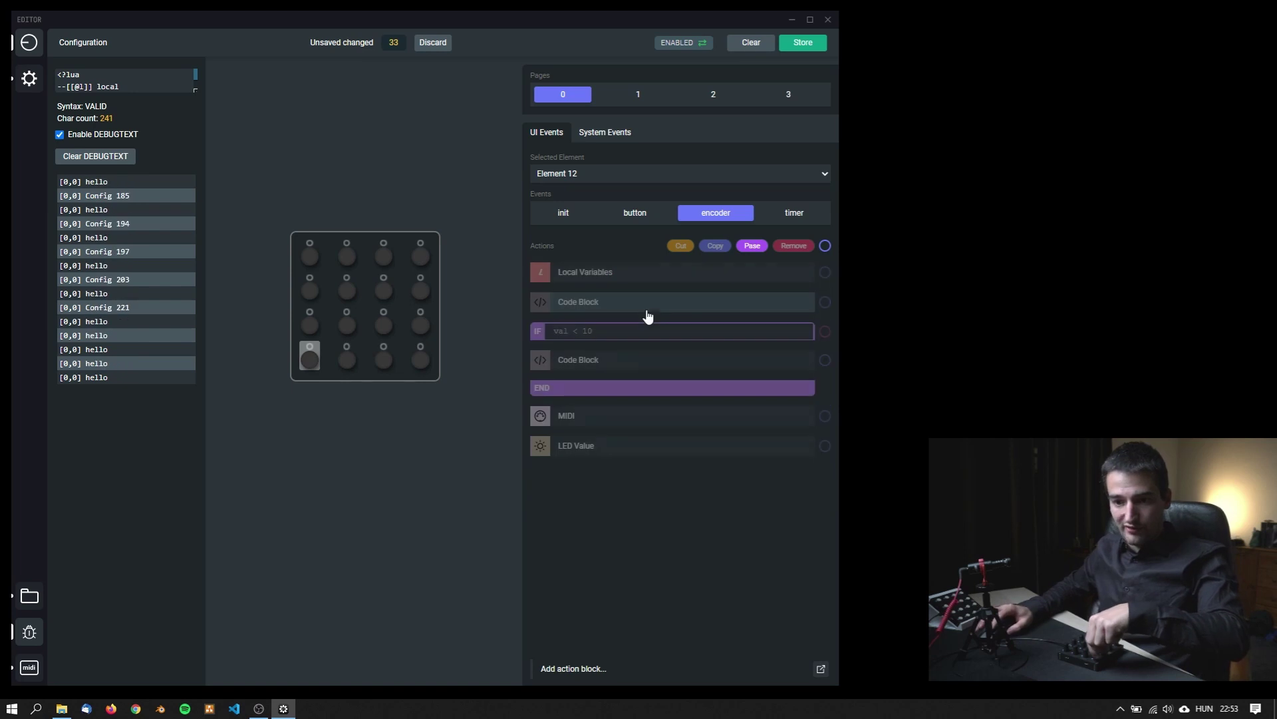
left_click(588, 304)
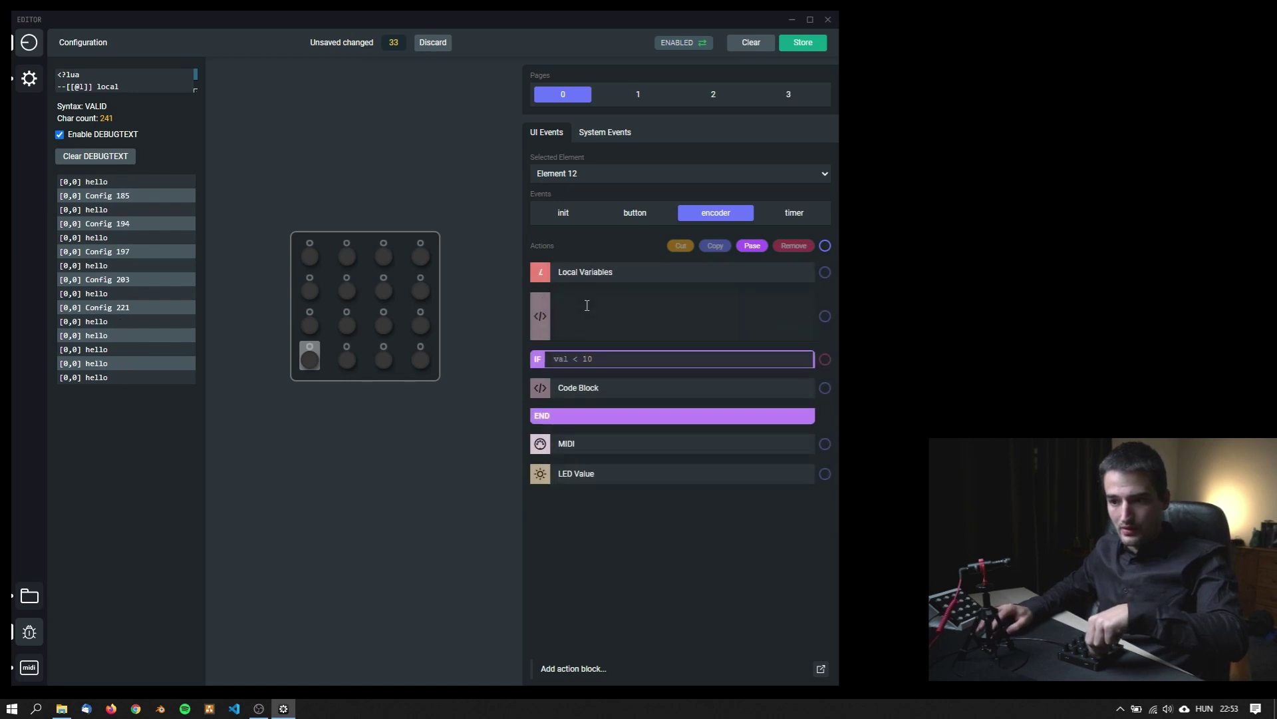
type("priint")
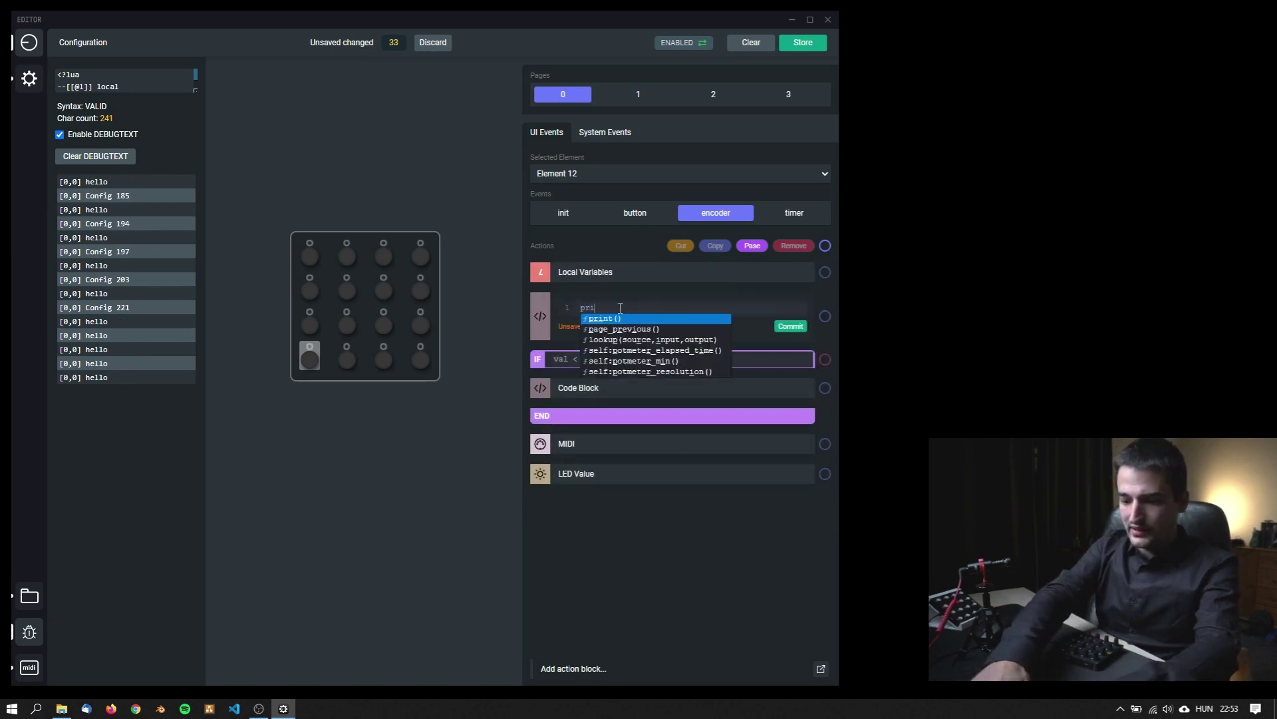
type("n")
key("Return")
type("val")
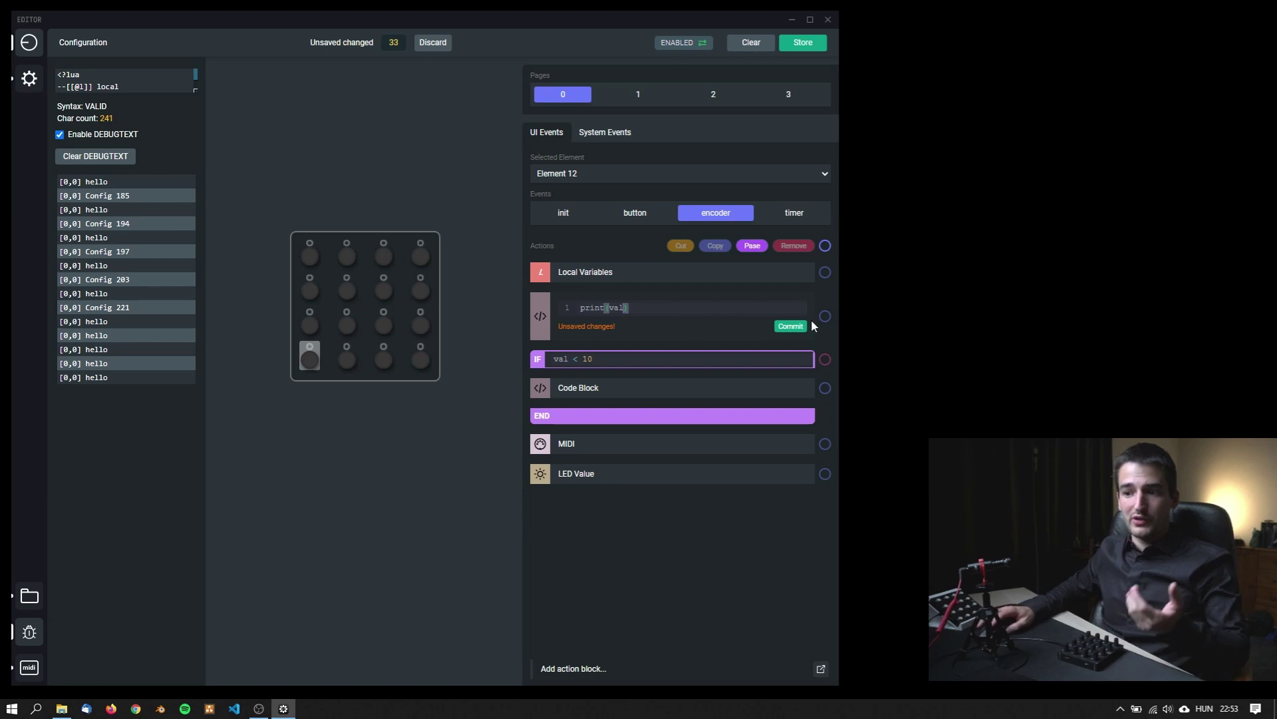
left_click(792, 326)
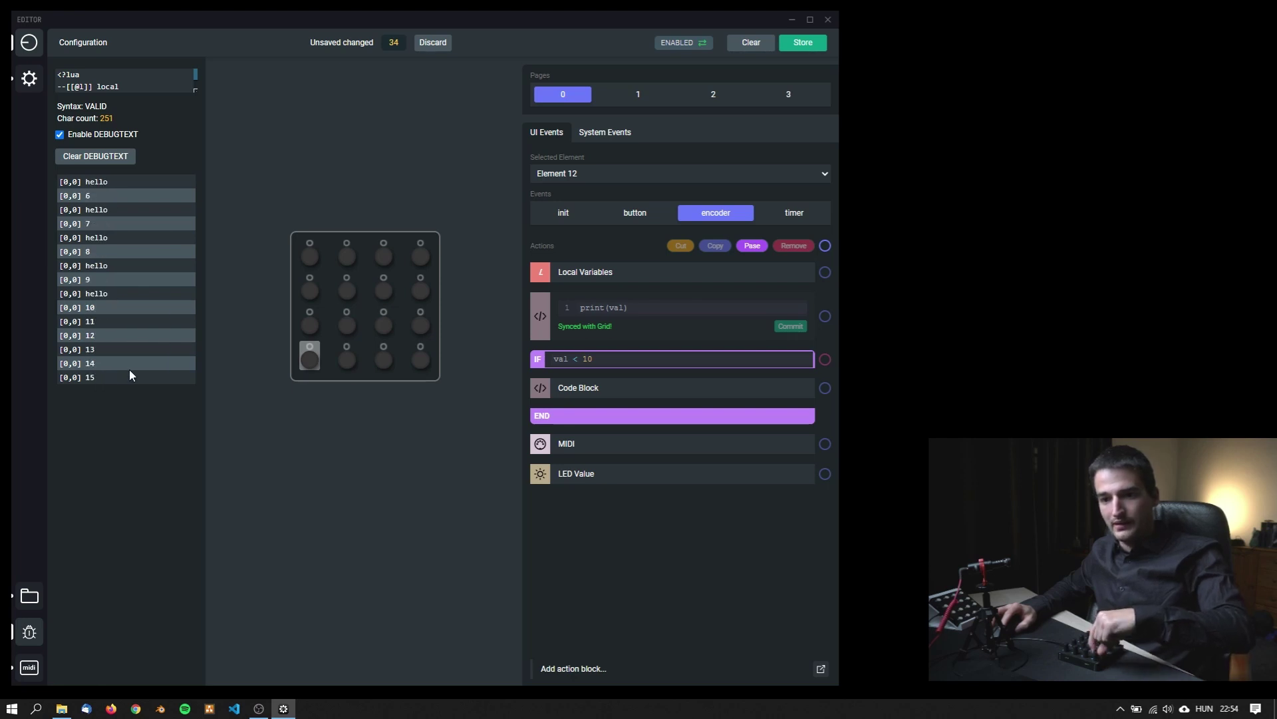
Change the code inside the encoder event's If block to print('hi') and commit it
left_click(622, 389)
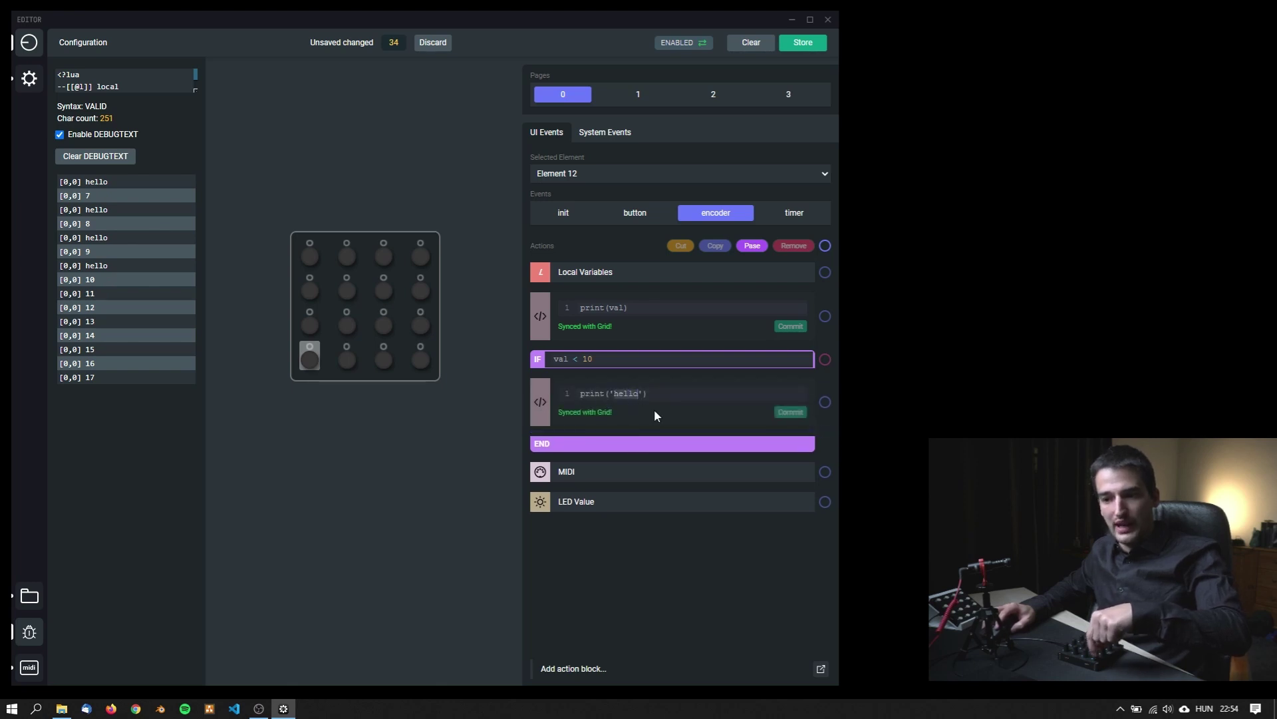
mouse_move(702, 432)
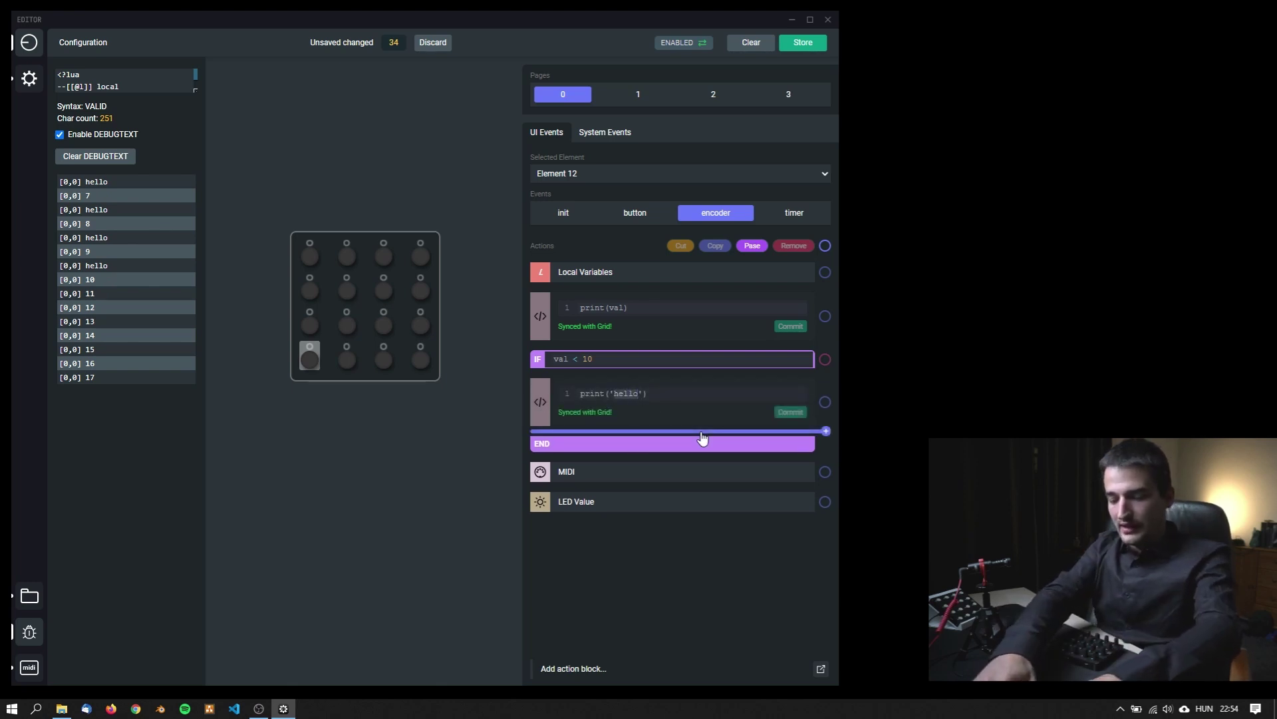
left_click(651, 214)
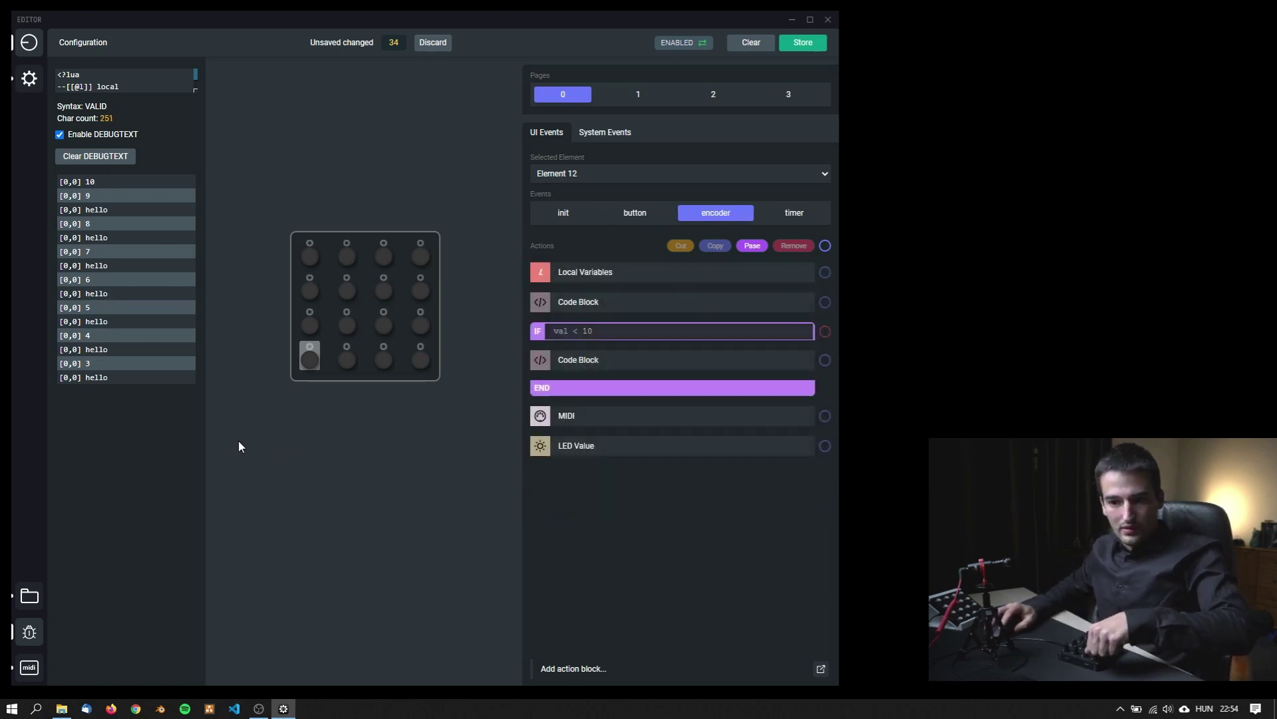
left_click(578, 360)
mouse_move(657, 411)
type("hi")
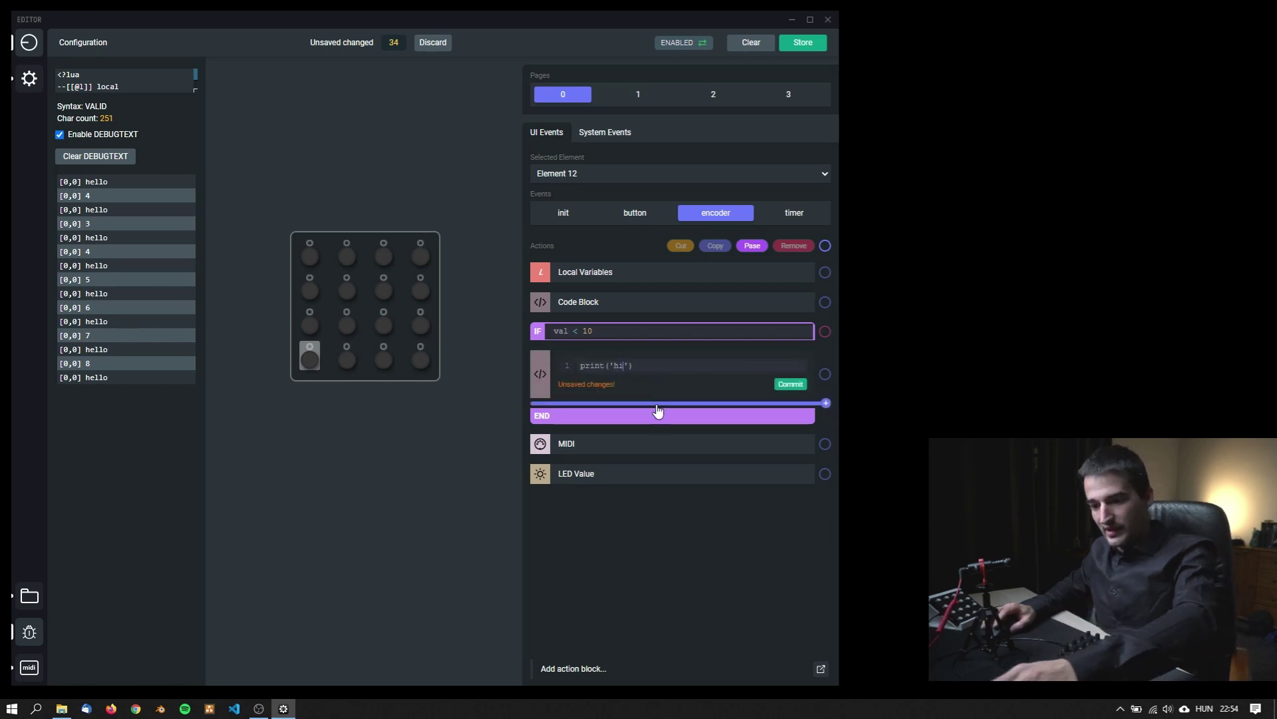
left_click(790, 383)
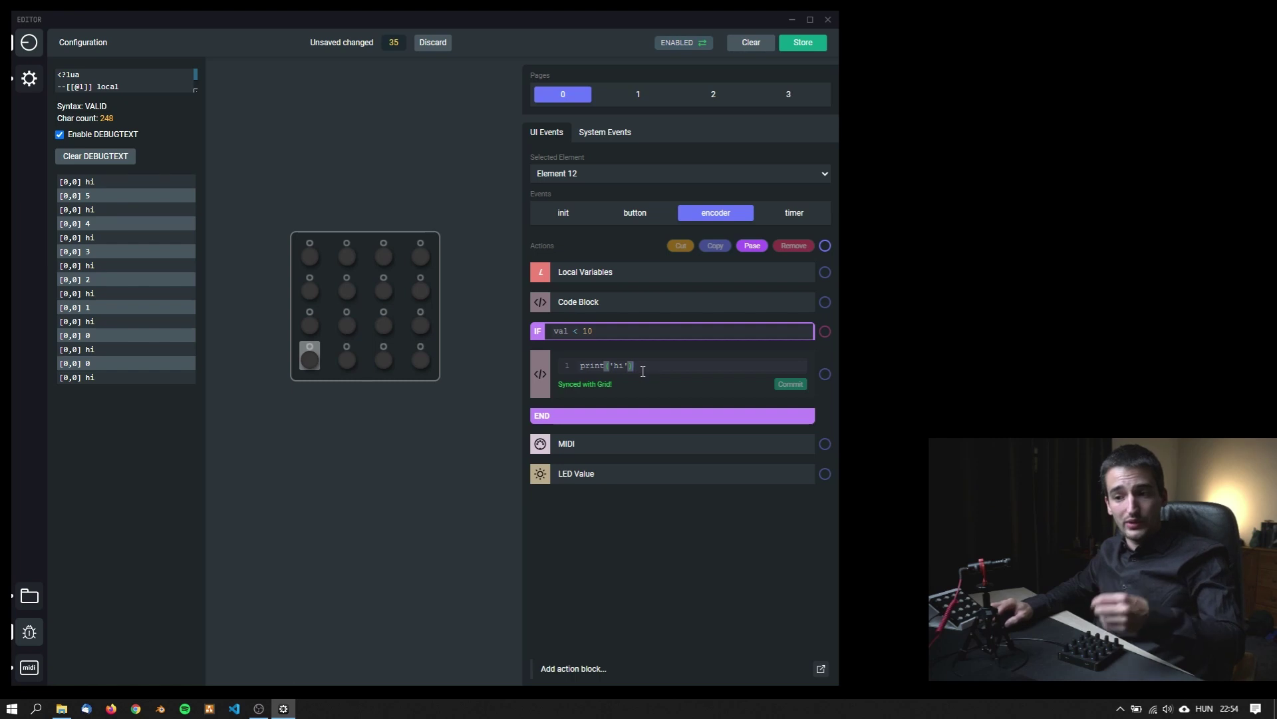
Expand the encoder event's Local Variables and add an Else condition after the print('hi') Code Block
left_click(590, 274)
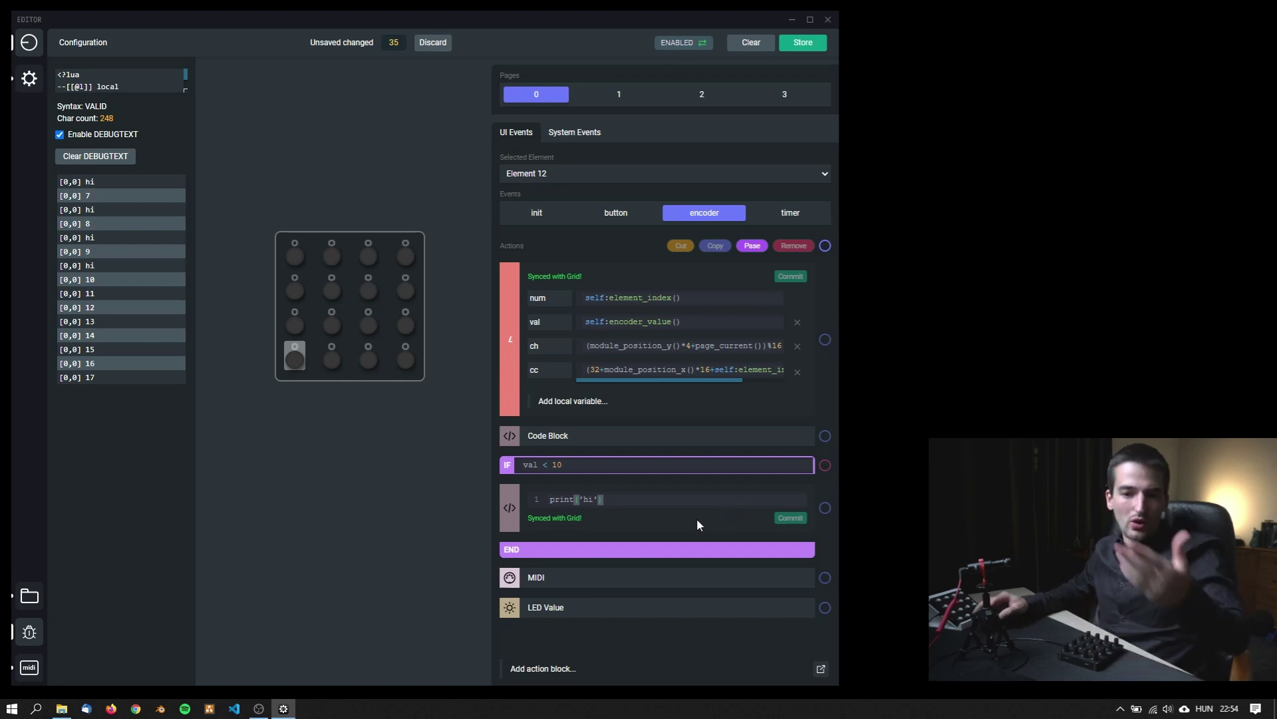
left_click(634, 537)
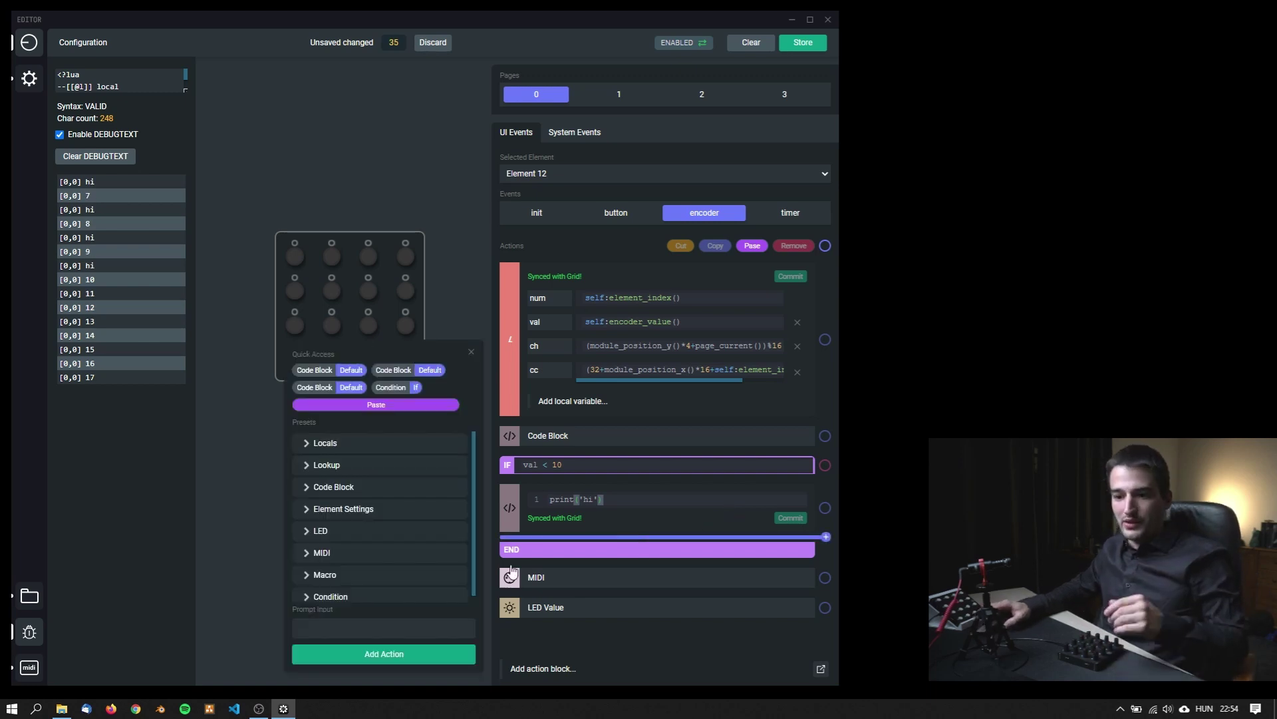
scroll(320, 559, "down", 1)
left_click(326, 583)
scroll(370, 557, "down", 1)
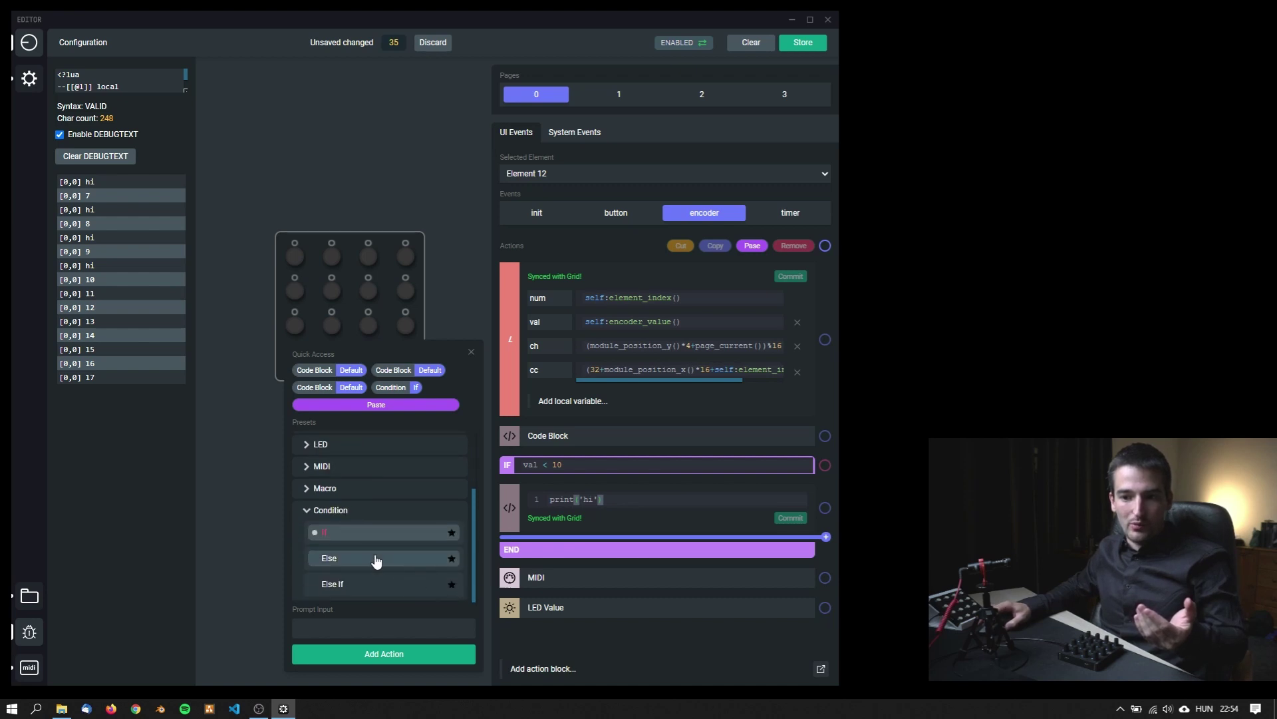
left_click(377, 561)
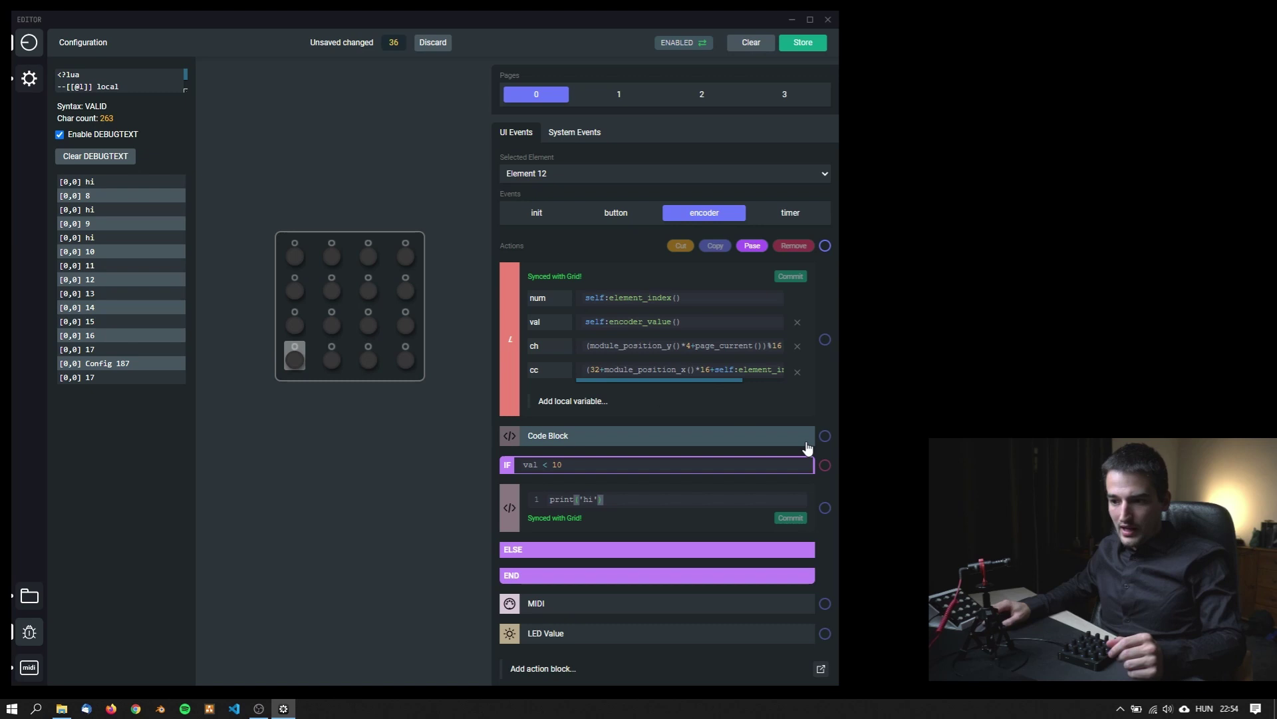
Move the print(val) Code Block under Else, change its code to print('you are not welcome') and commit it
left_click_drag(511, 436, 602, 551)
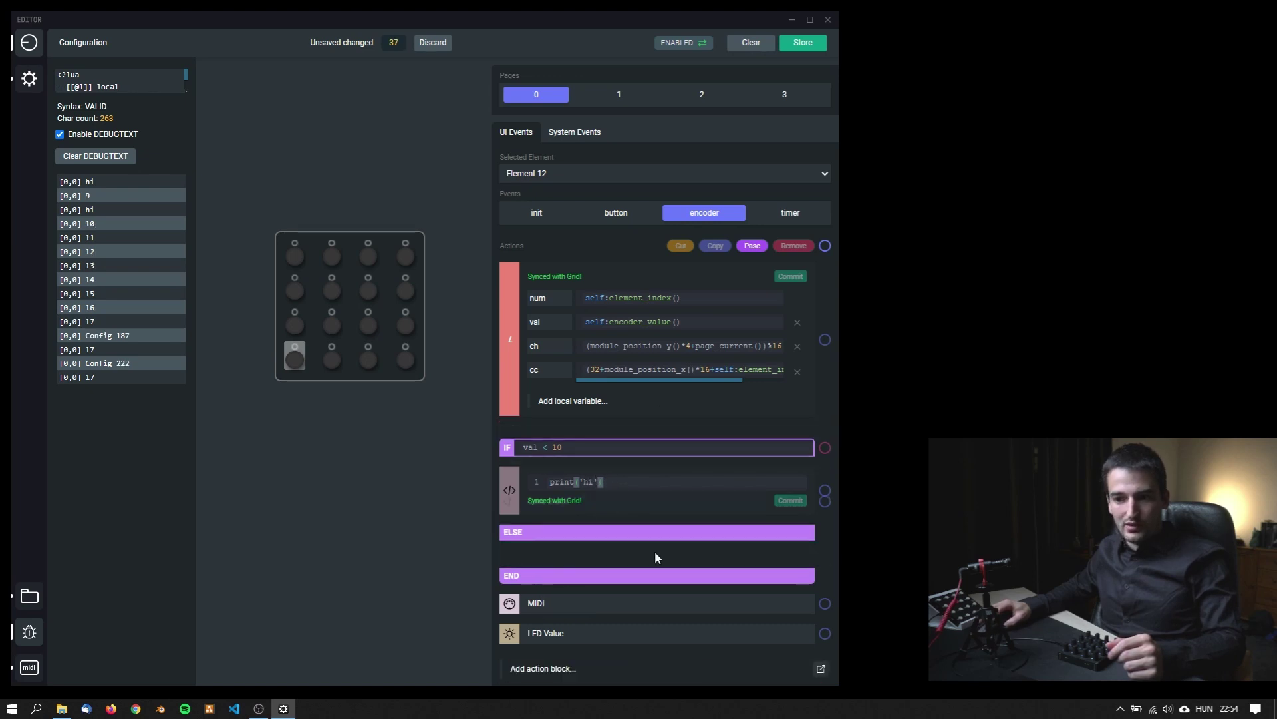
left_click(603, 547)
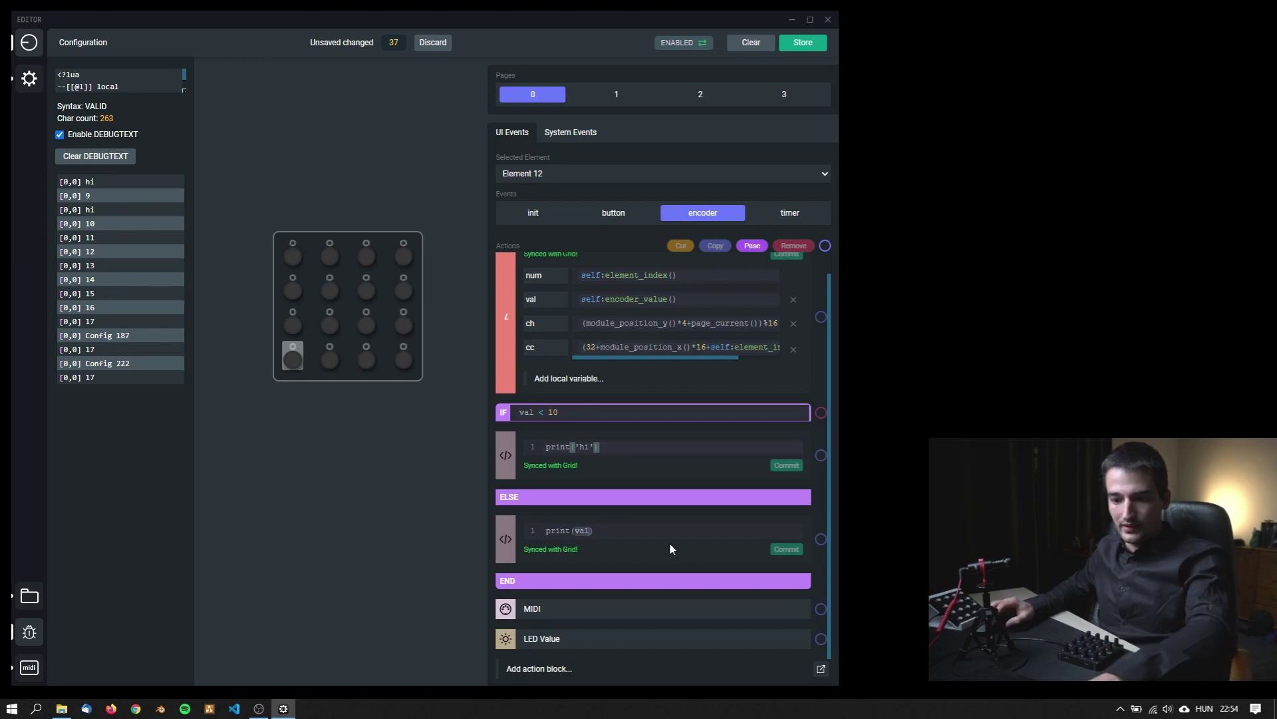
type("'")
type("you are not w")
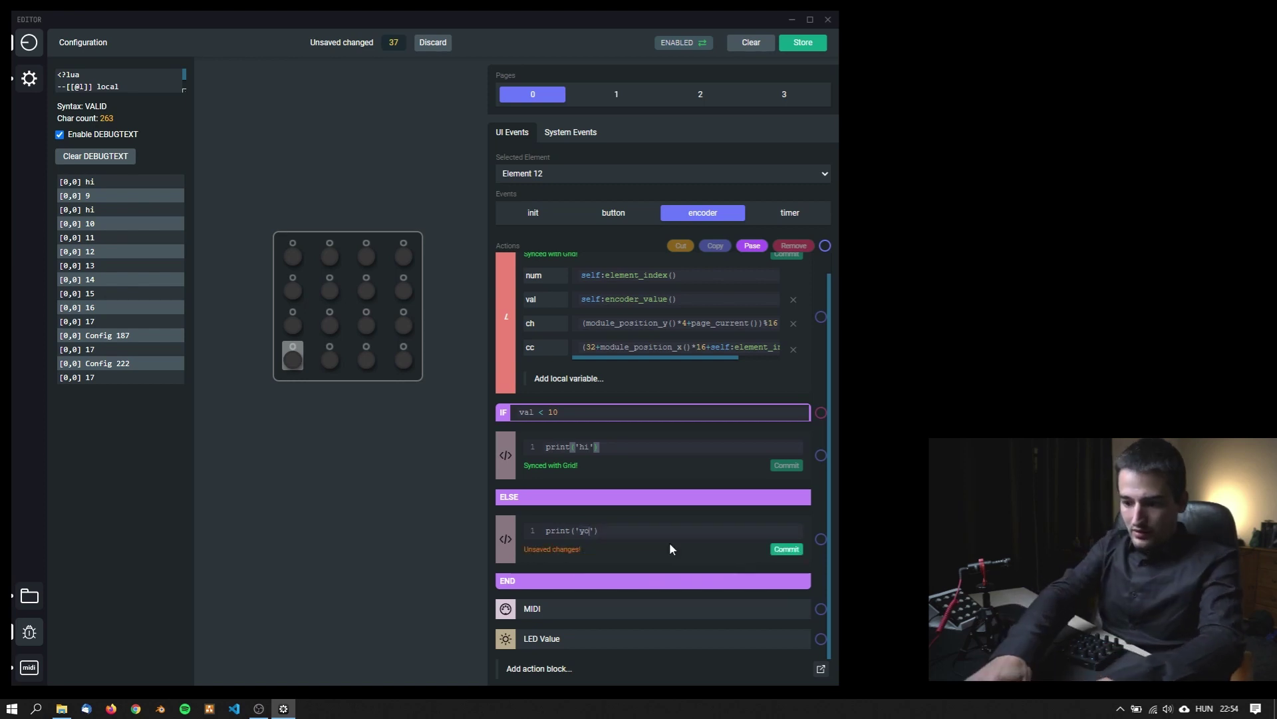
type("elcome")
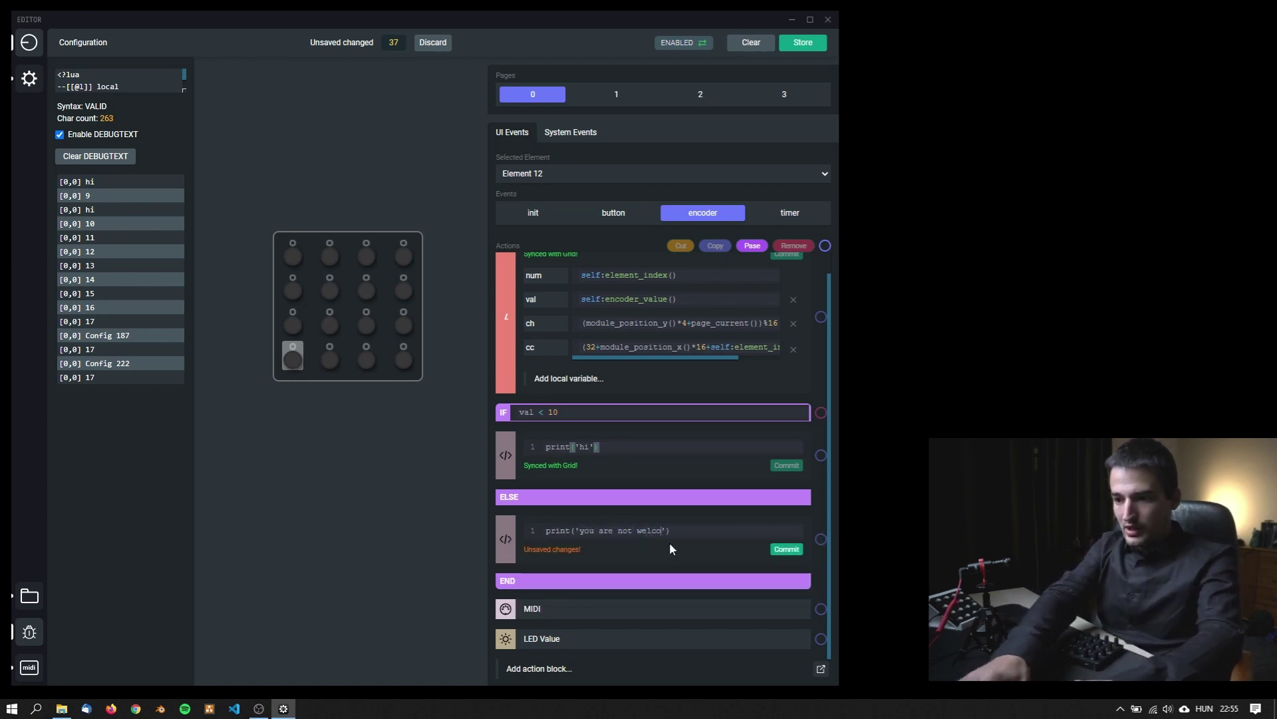
left_click(786, 548)
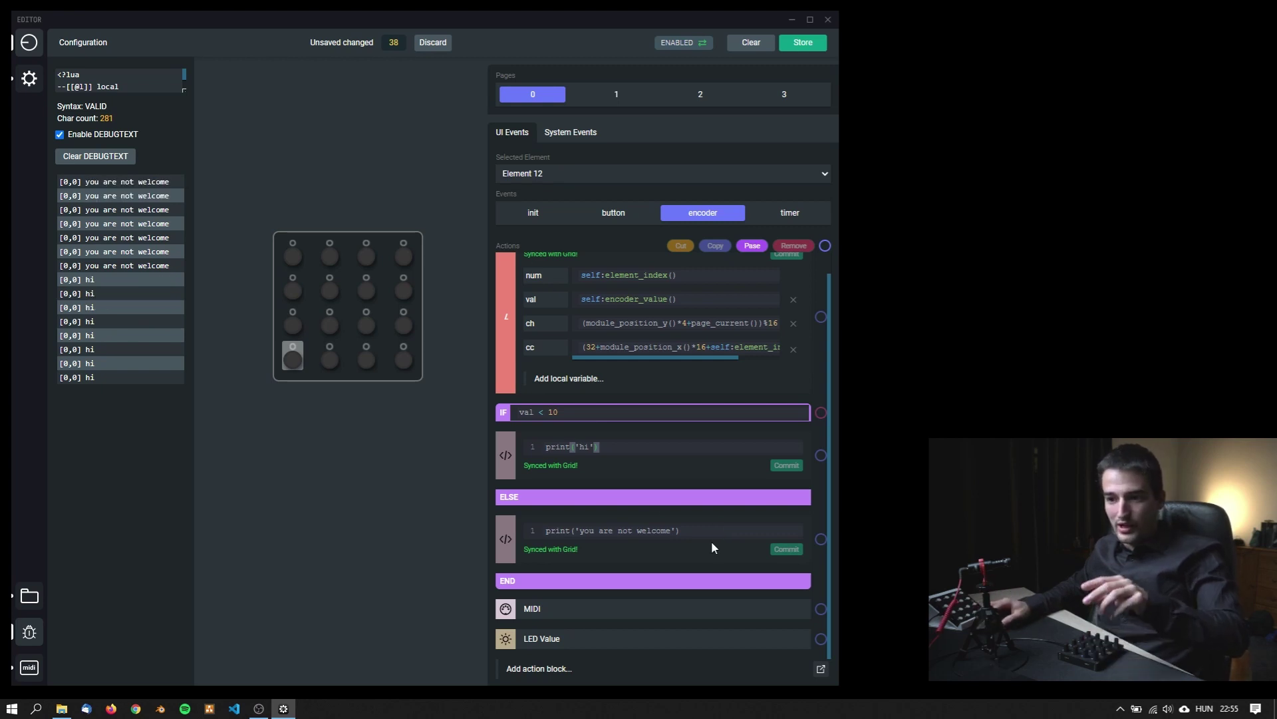
Review the button event's If condition and Code Block against the encoder event's actions
scroll(612, 266, "up", 2)
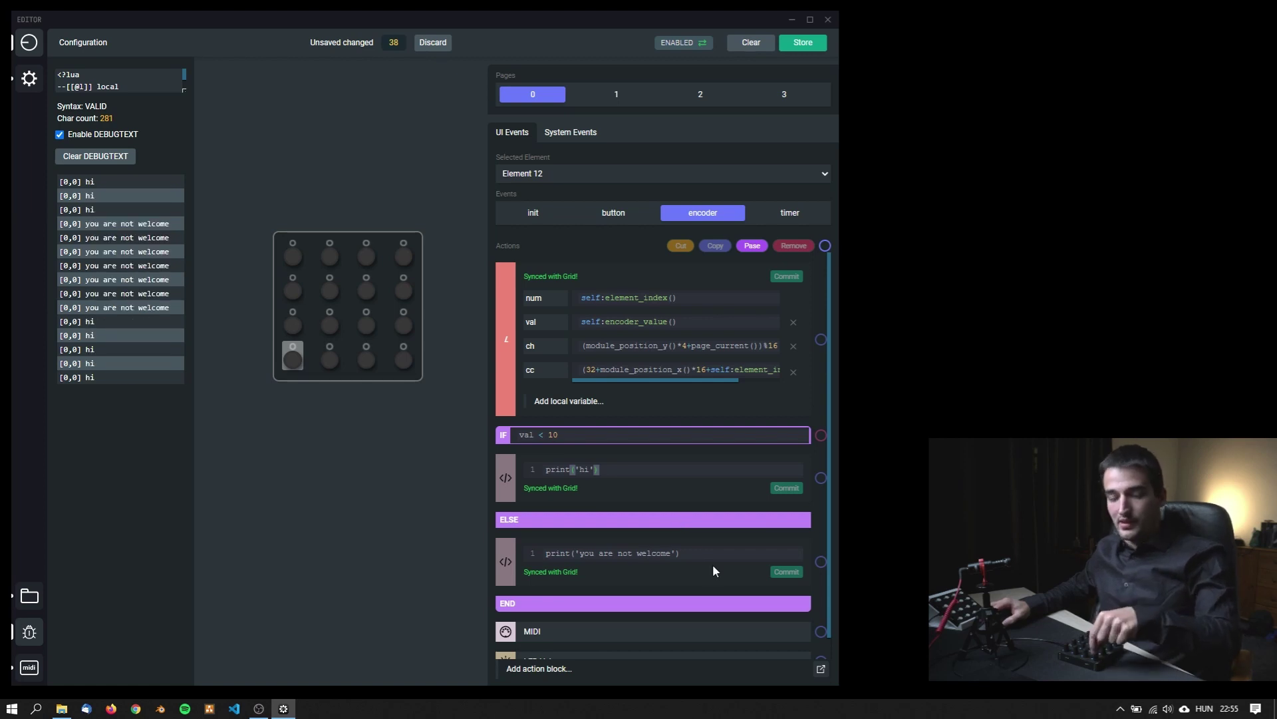
left_click(613, 213)
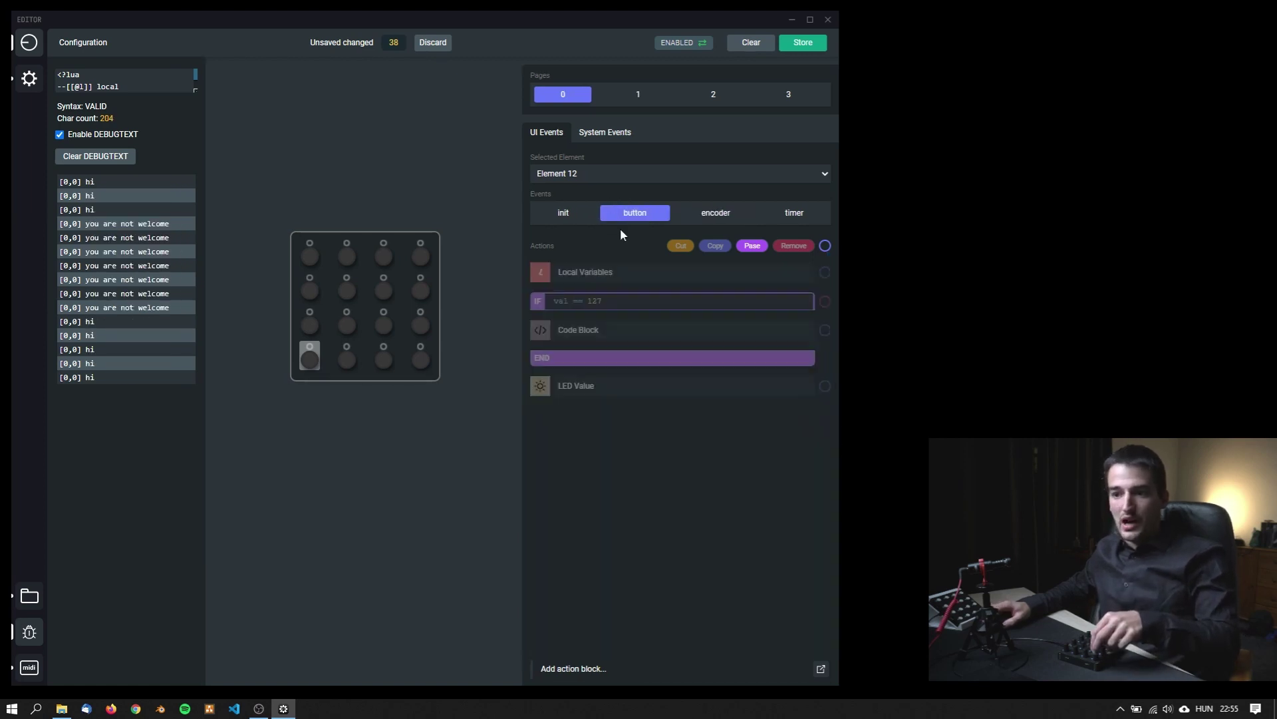
left_click(597, 336)
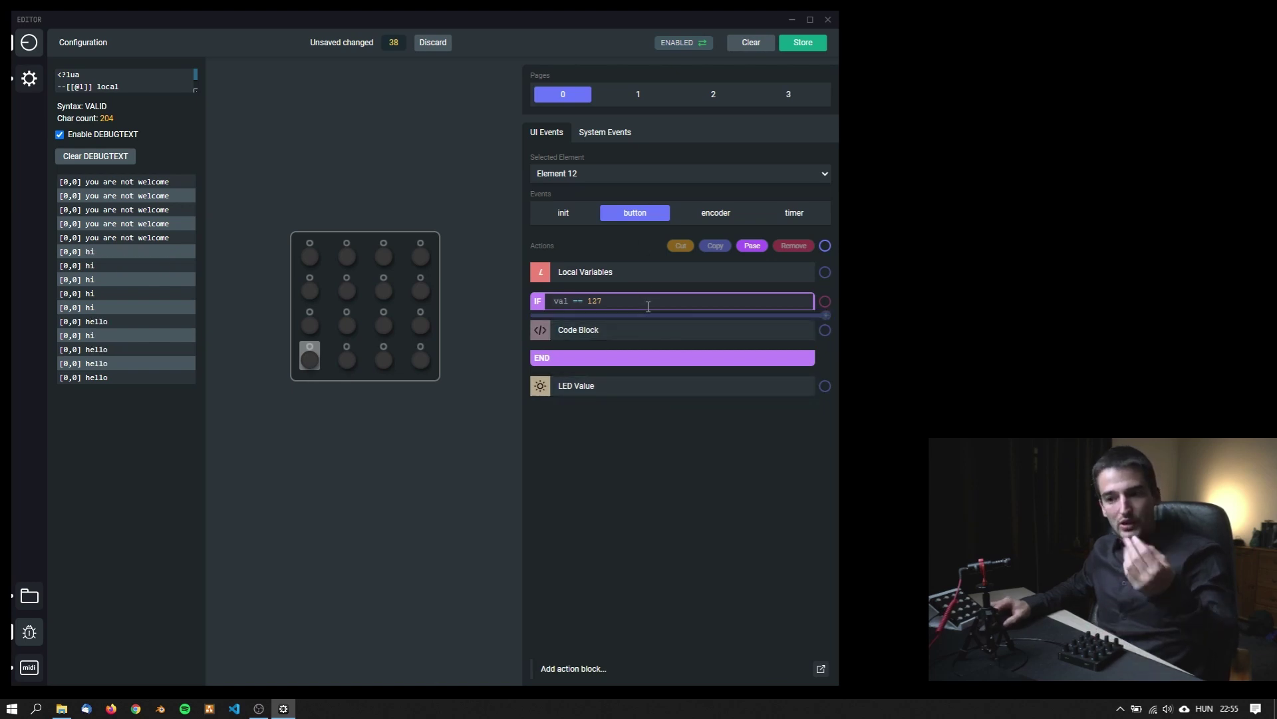
left_click(639, 333)
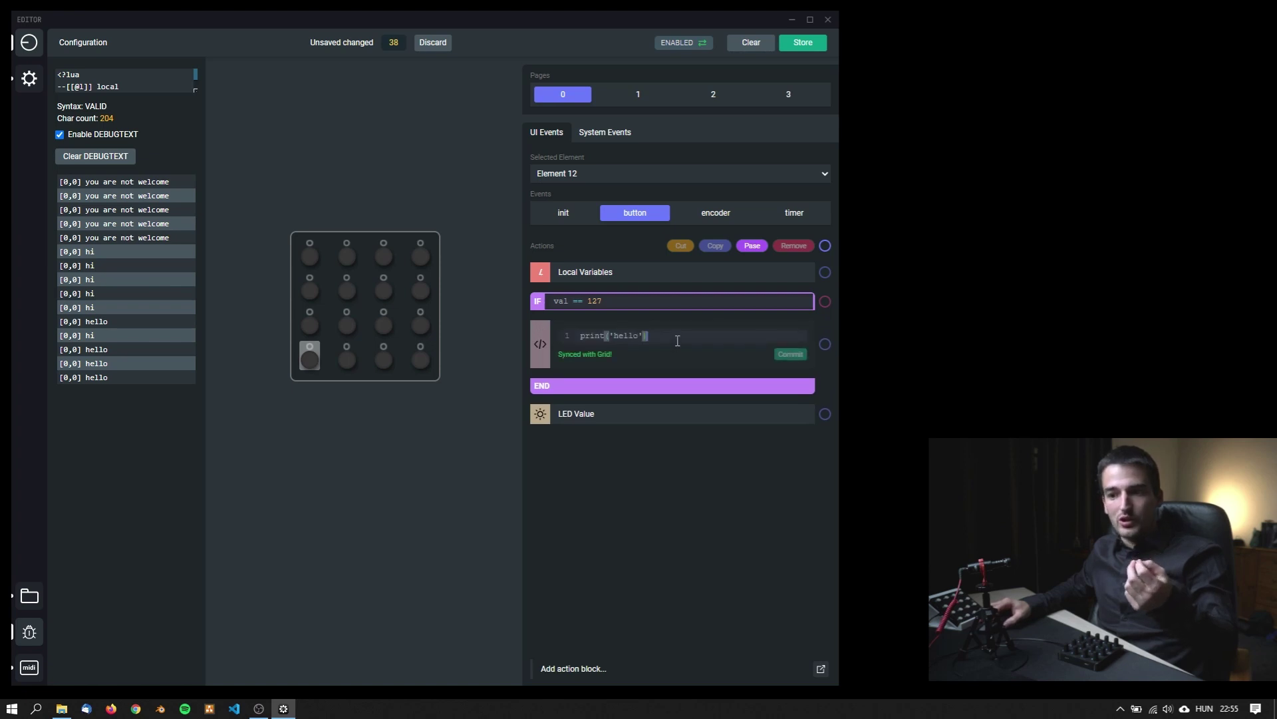
mouse_move(675, 375)
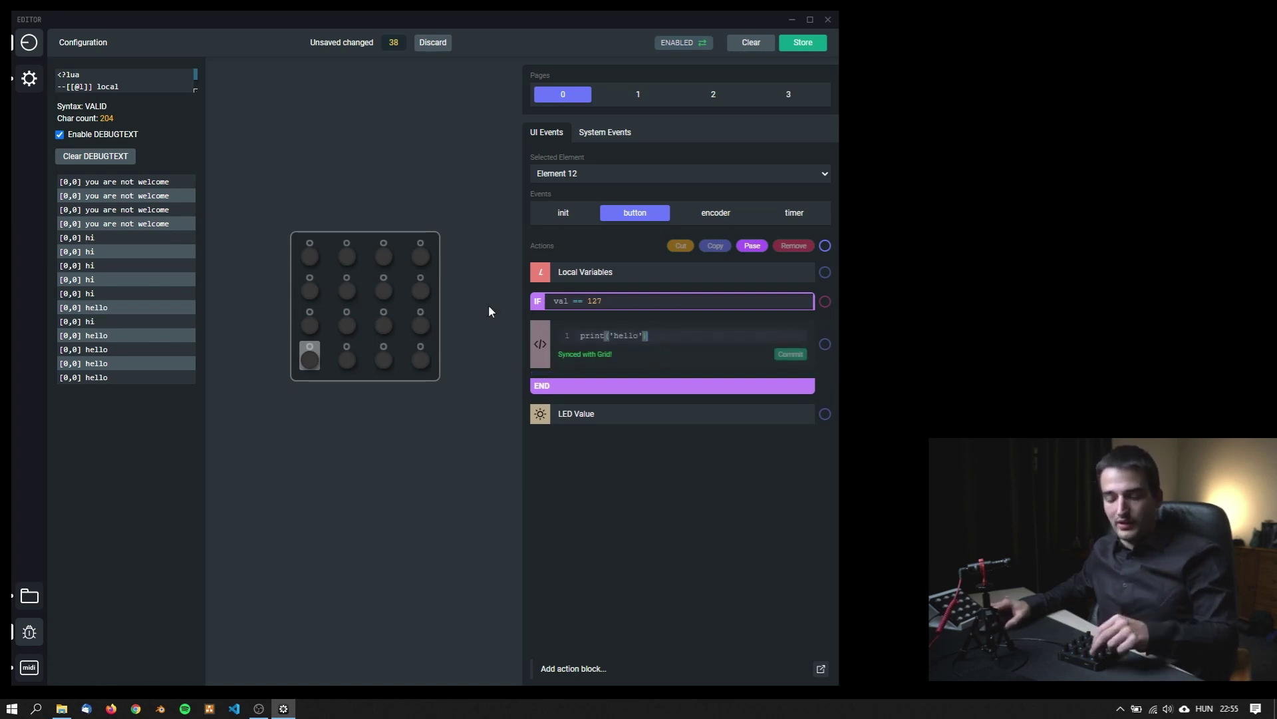
left_click(720, 223)
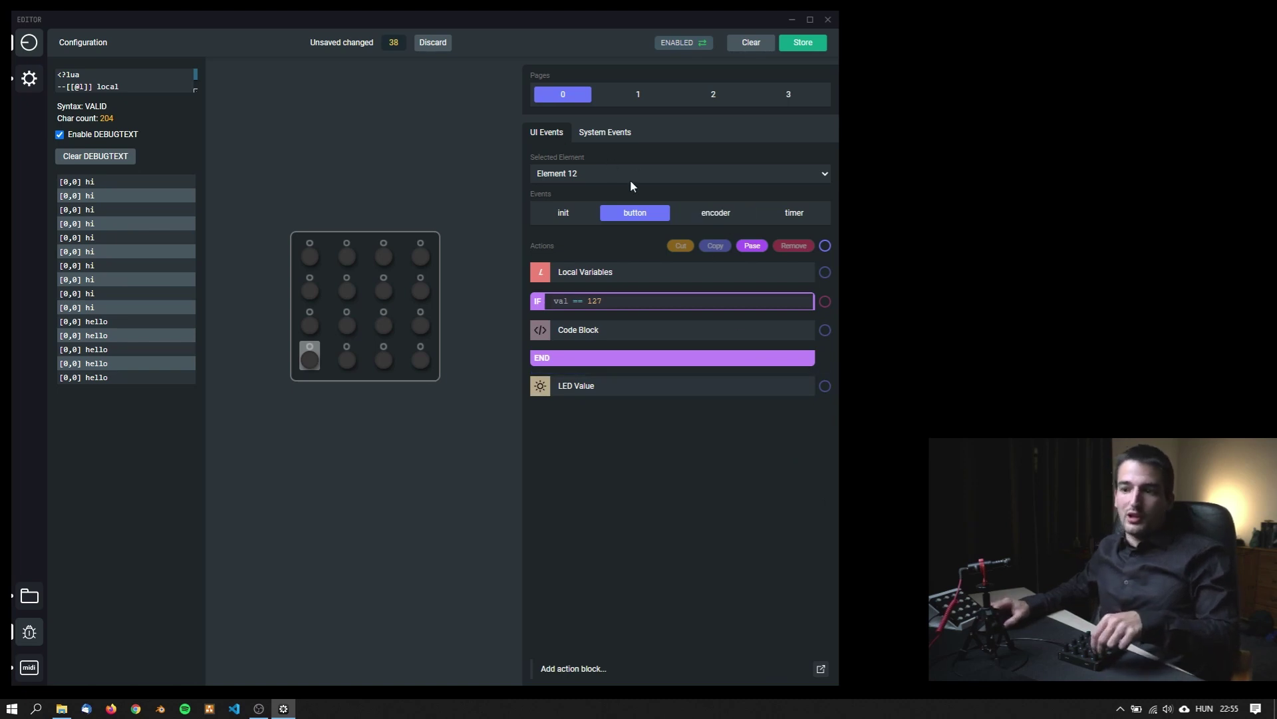
mouse_move(642, 262)
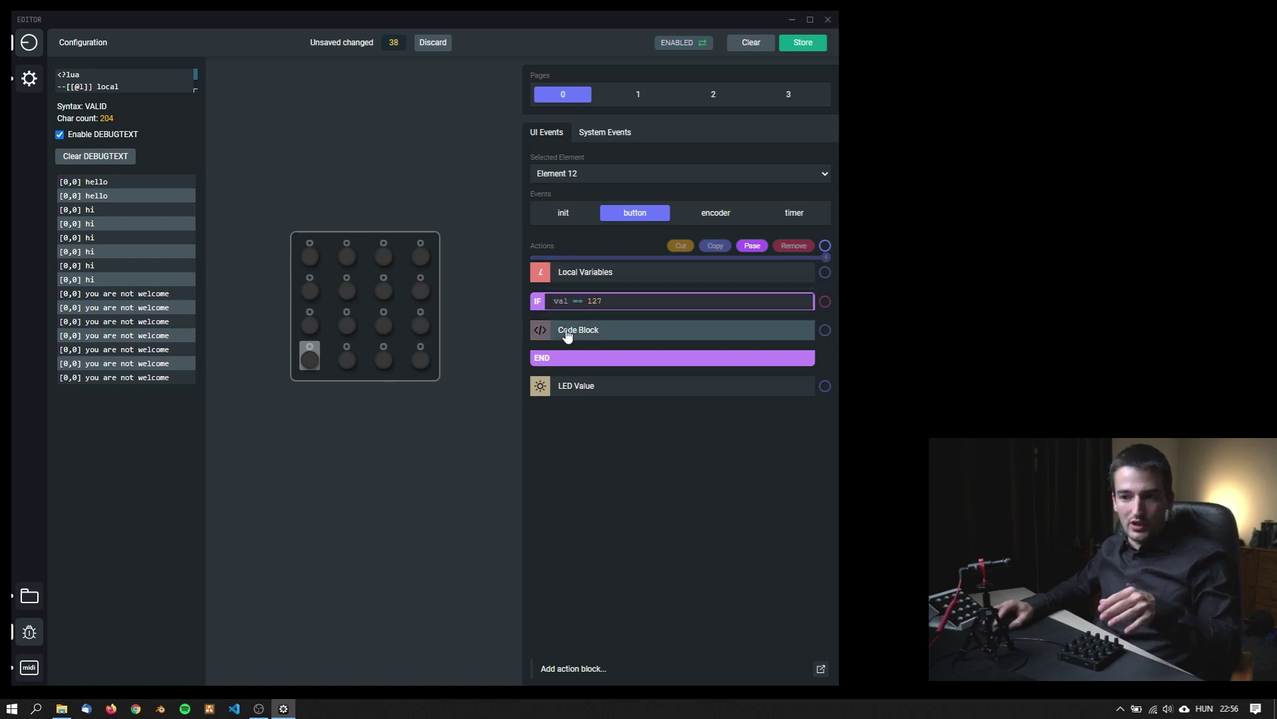
Browse the action block presets, including Element Settings, and inspect the button event's Code Block and Local Variables
left_click(556, 347)
left_click(359, 363)
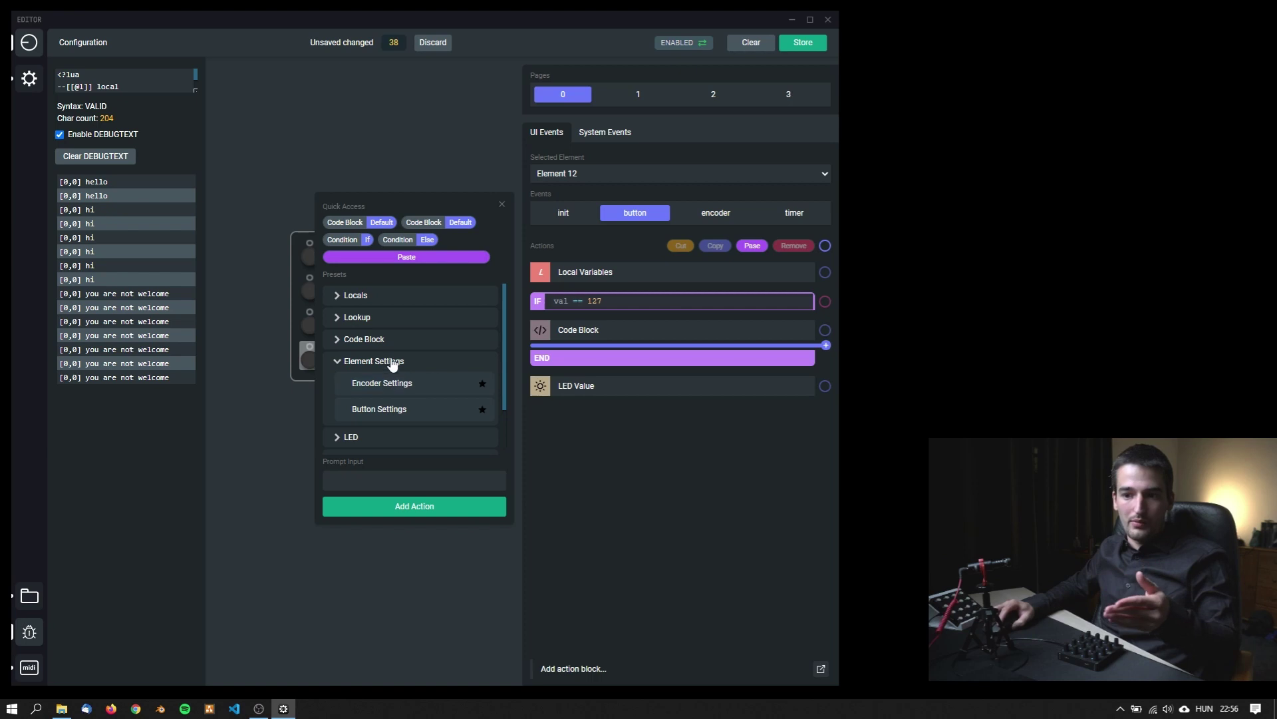
scroll(373, 426, "down", 1)
left_click(340, 303)
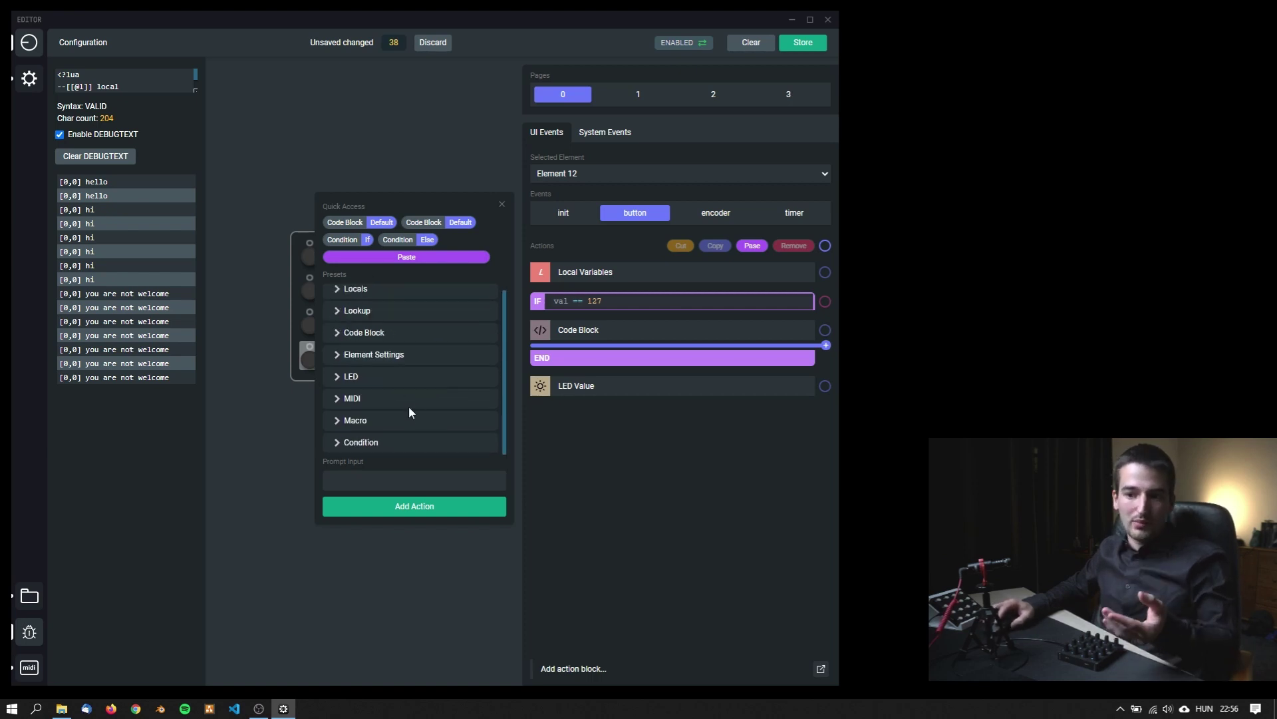
left_click(683, 471)
left_click(591, 331)
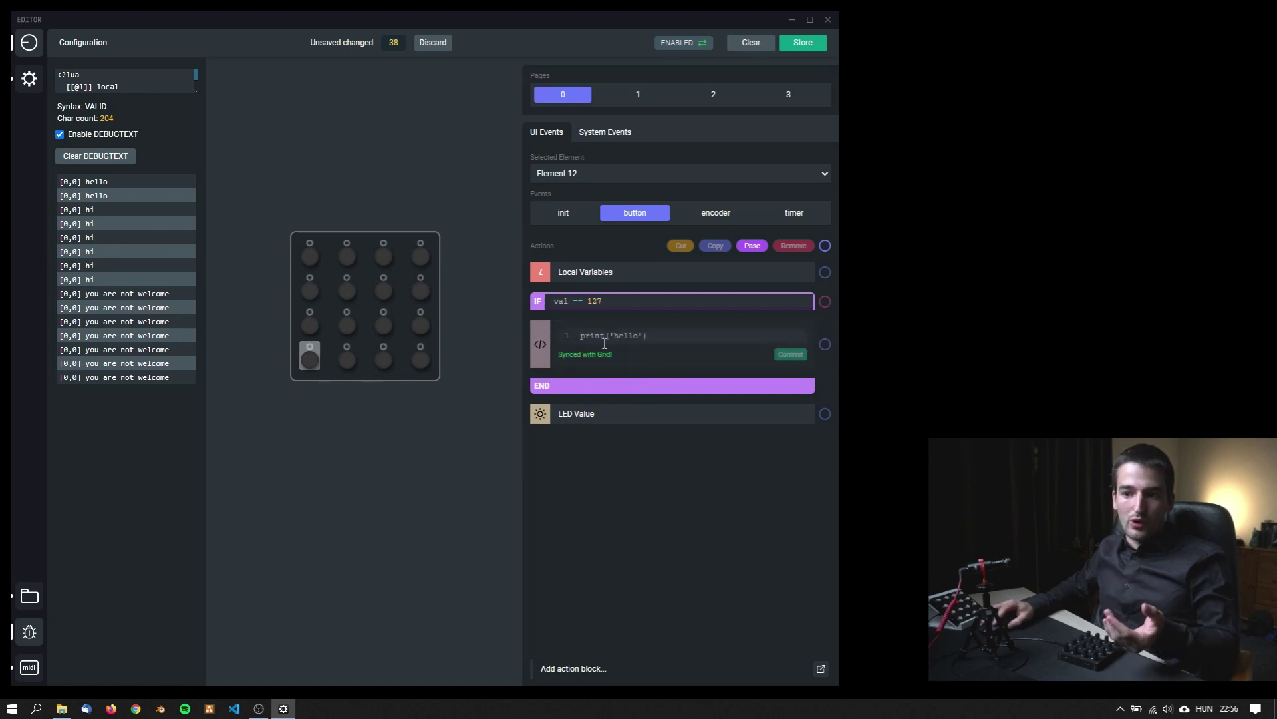
left_click(597, 277)
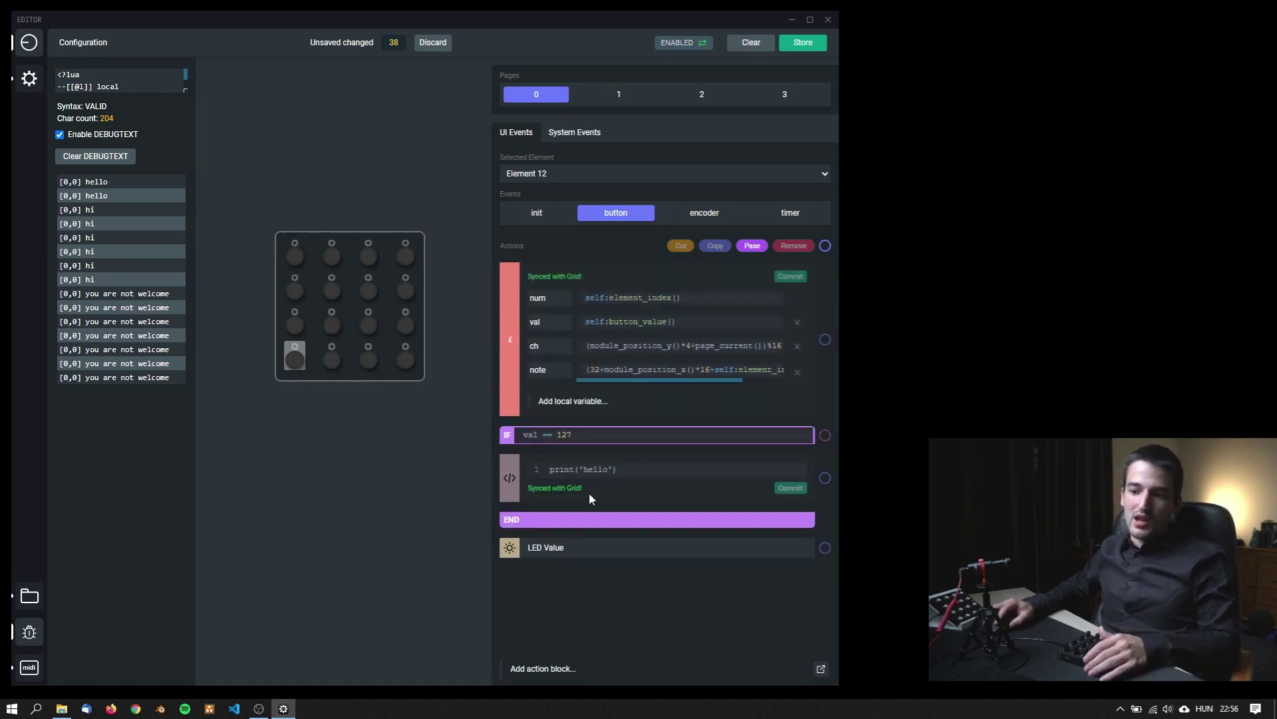
left_click(512, 479)
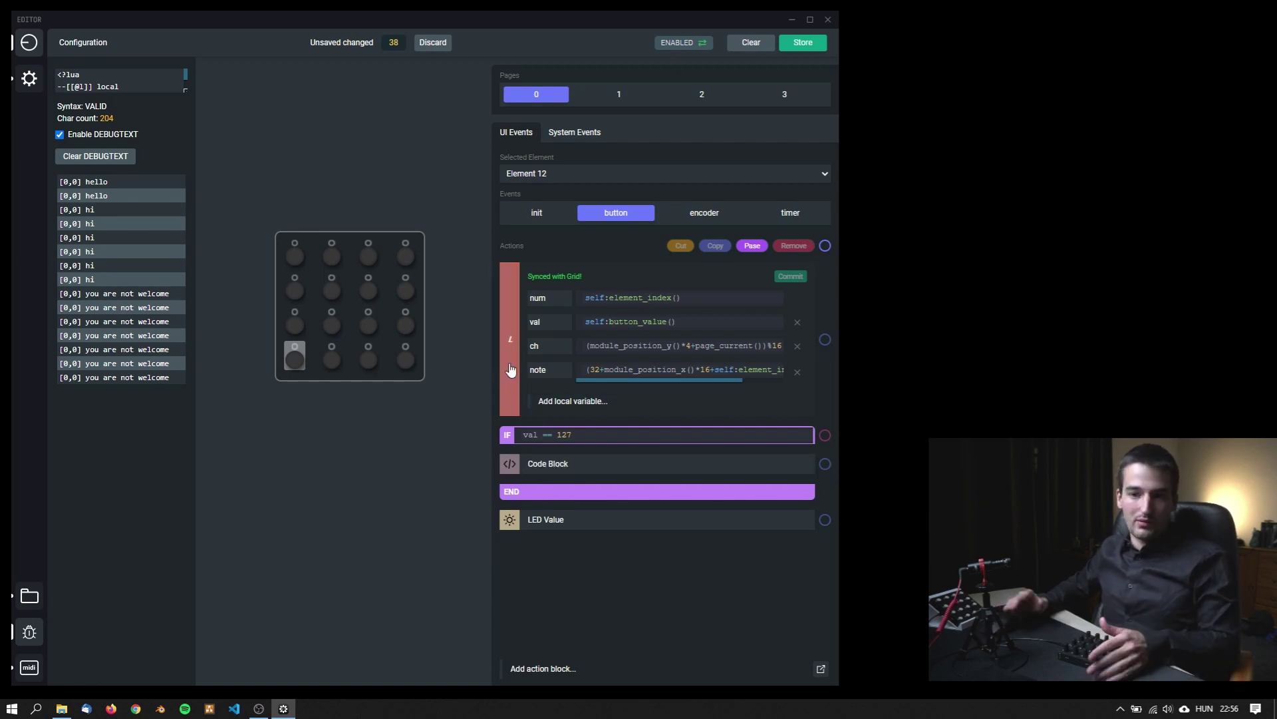
left_click(510, 322)
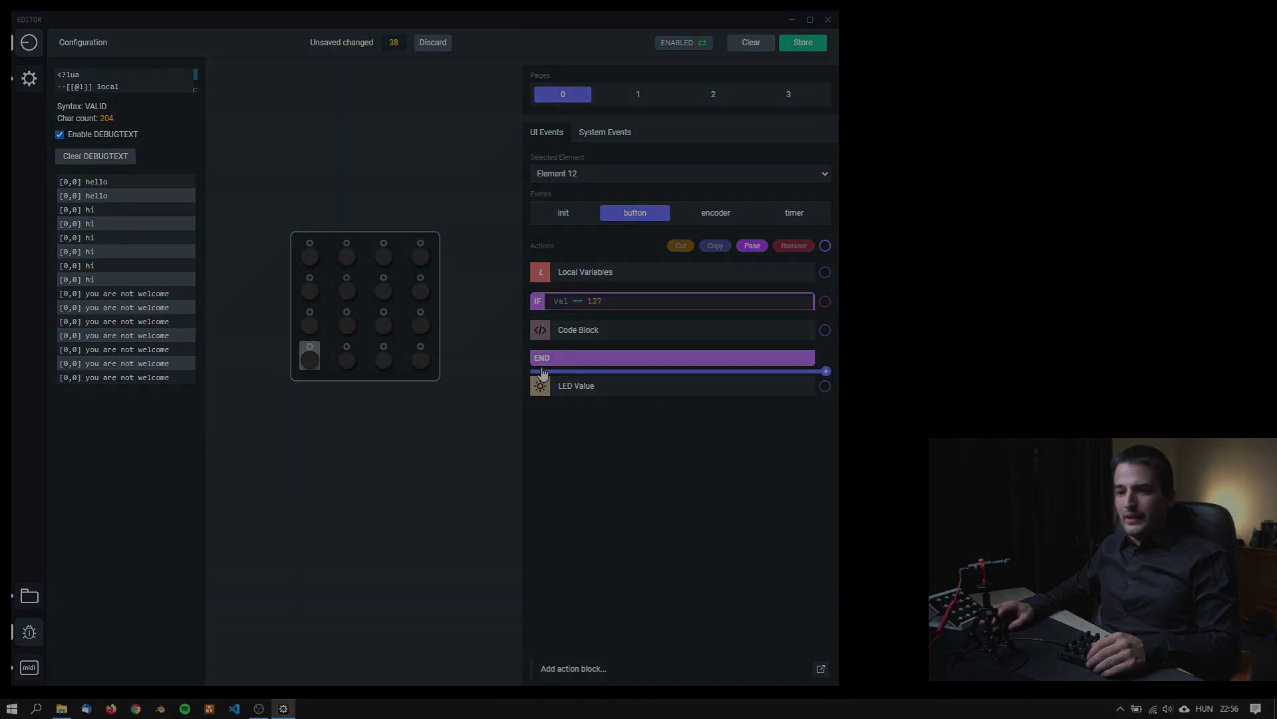